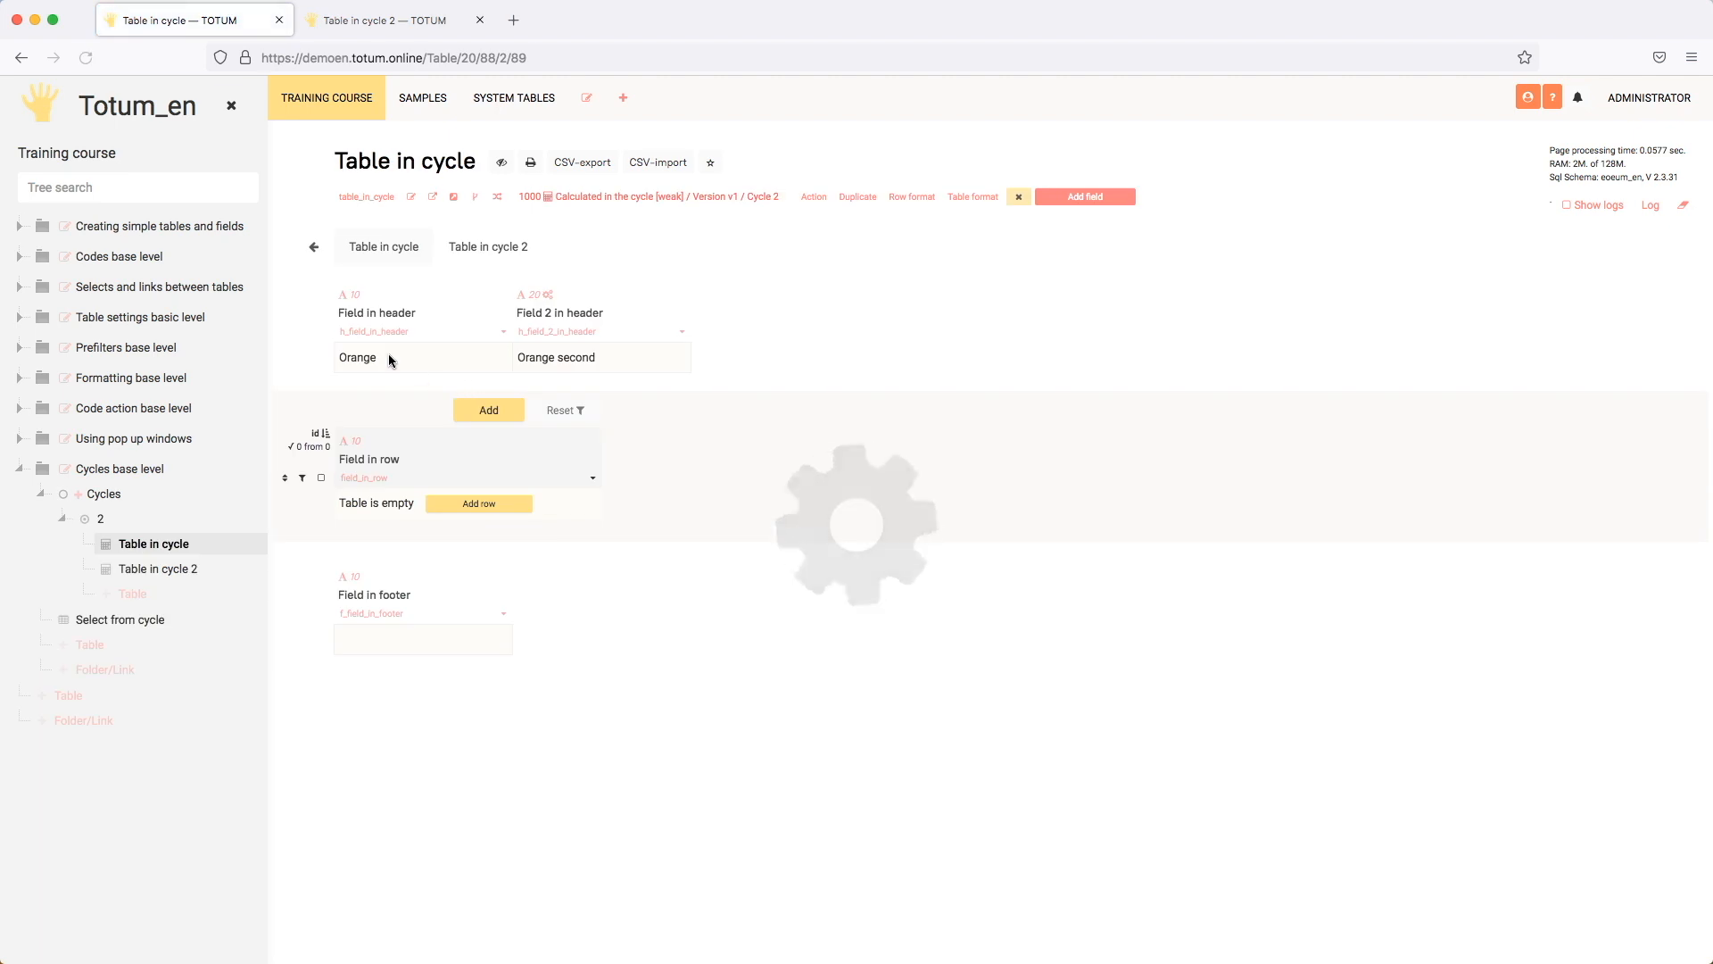
Step: Open the Select from cycle table and enable Code in the settings of its Select from cycle header field
left_click(314, 253)
left_click(122, 520)
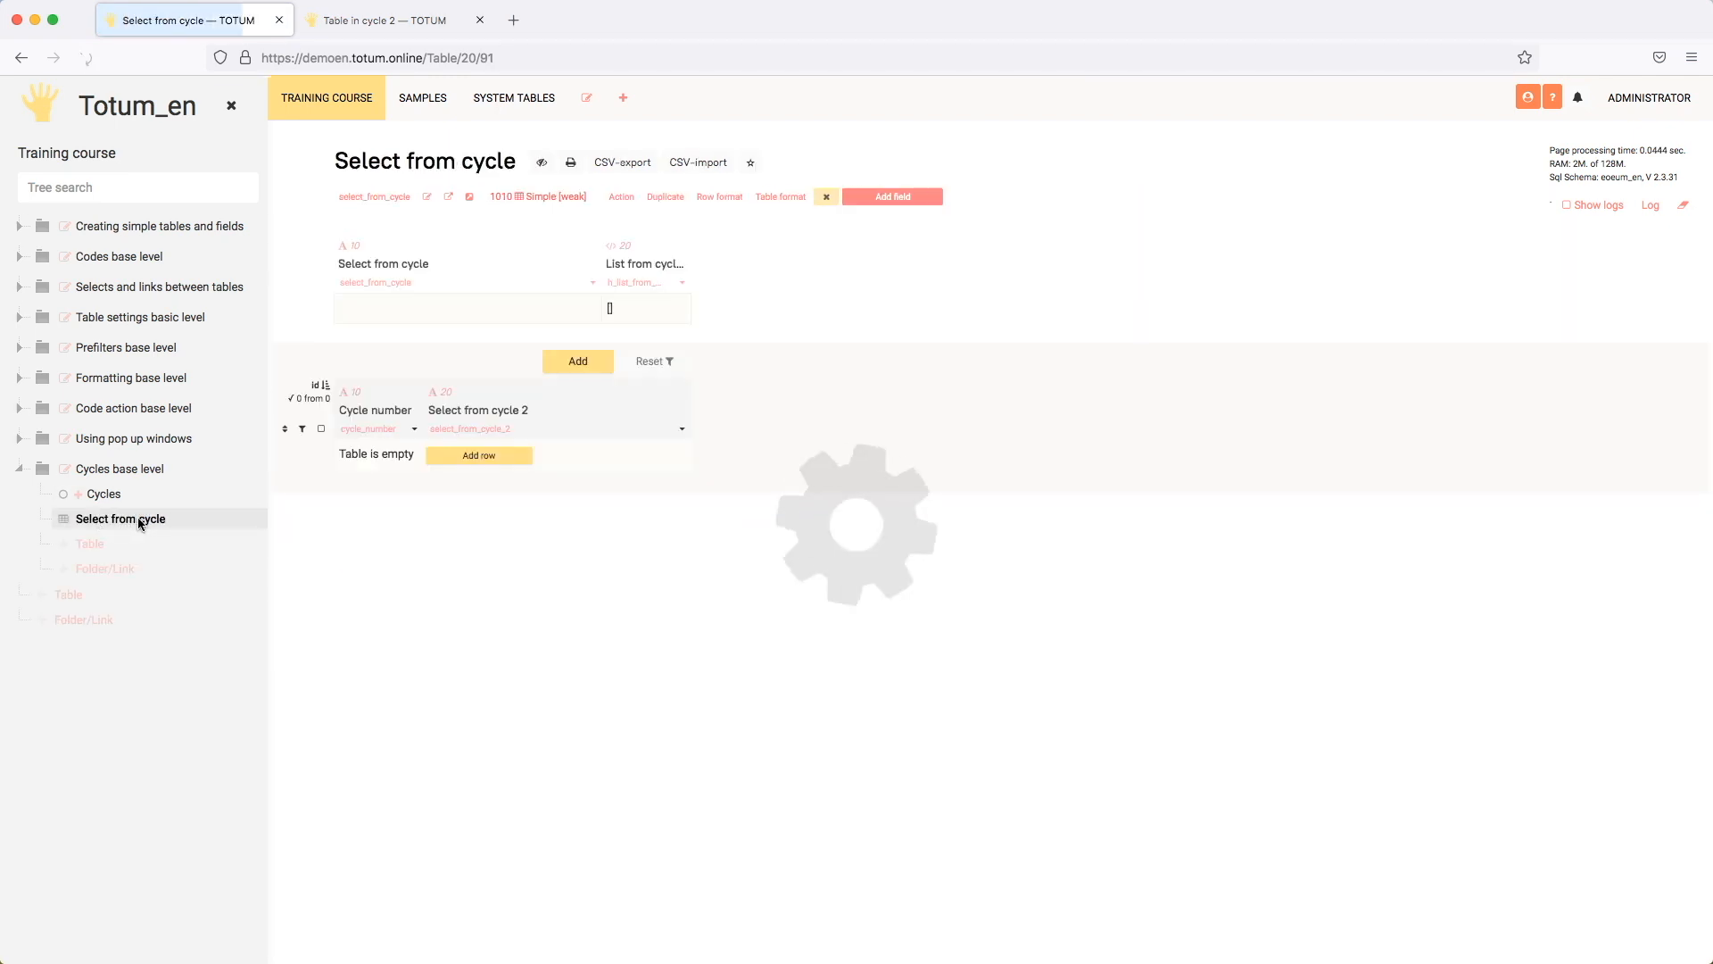
left_click(397, 318)
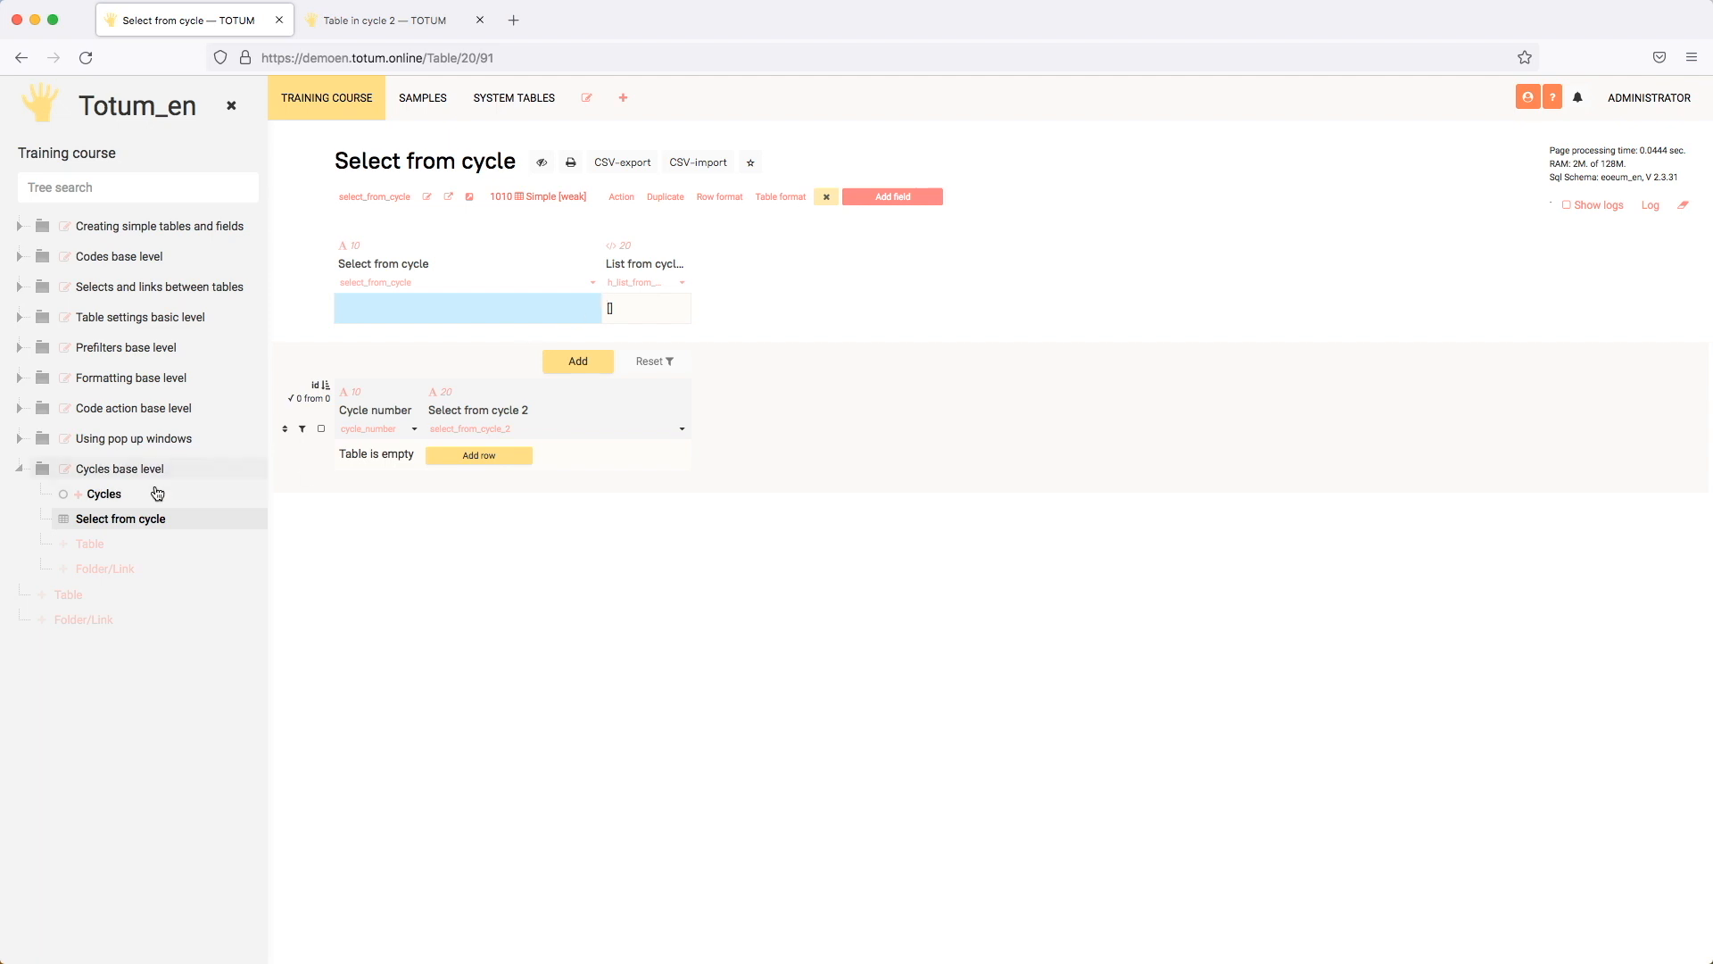
left_click(592, 281)
scroll(595, 443, "down", 10)
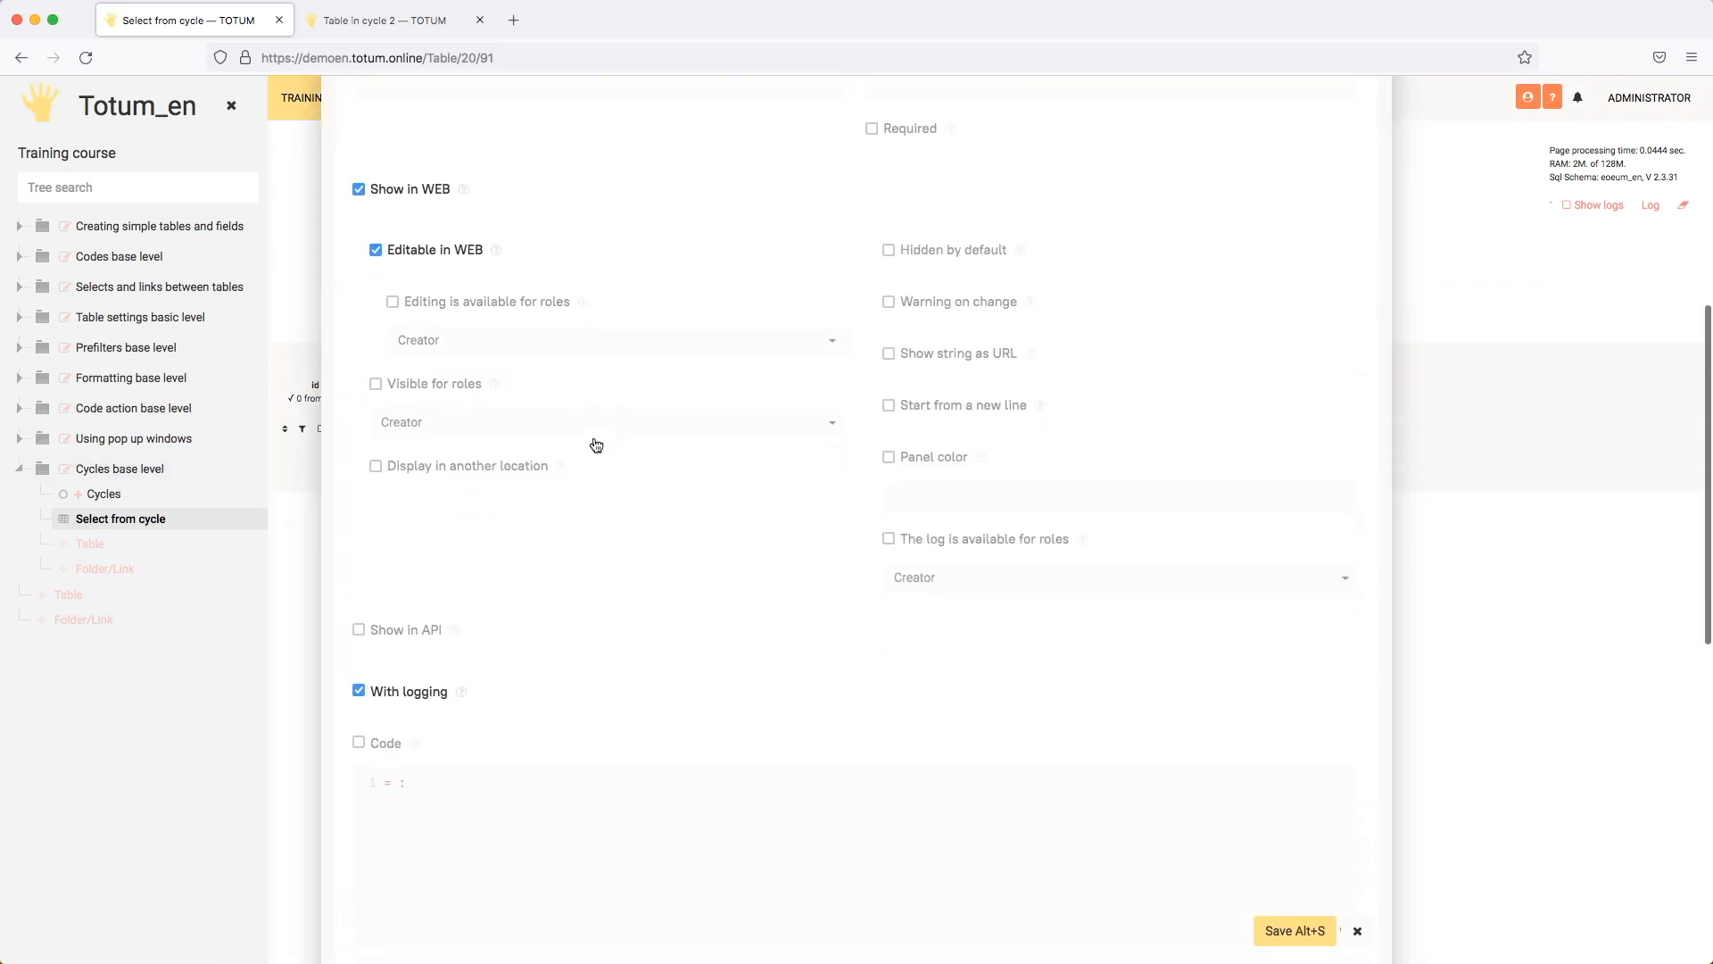
left_click(378, 431)
left_click(478, 476)
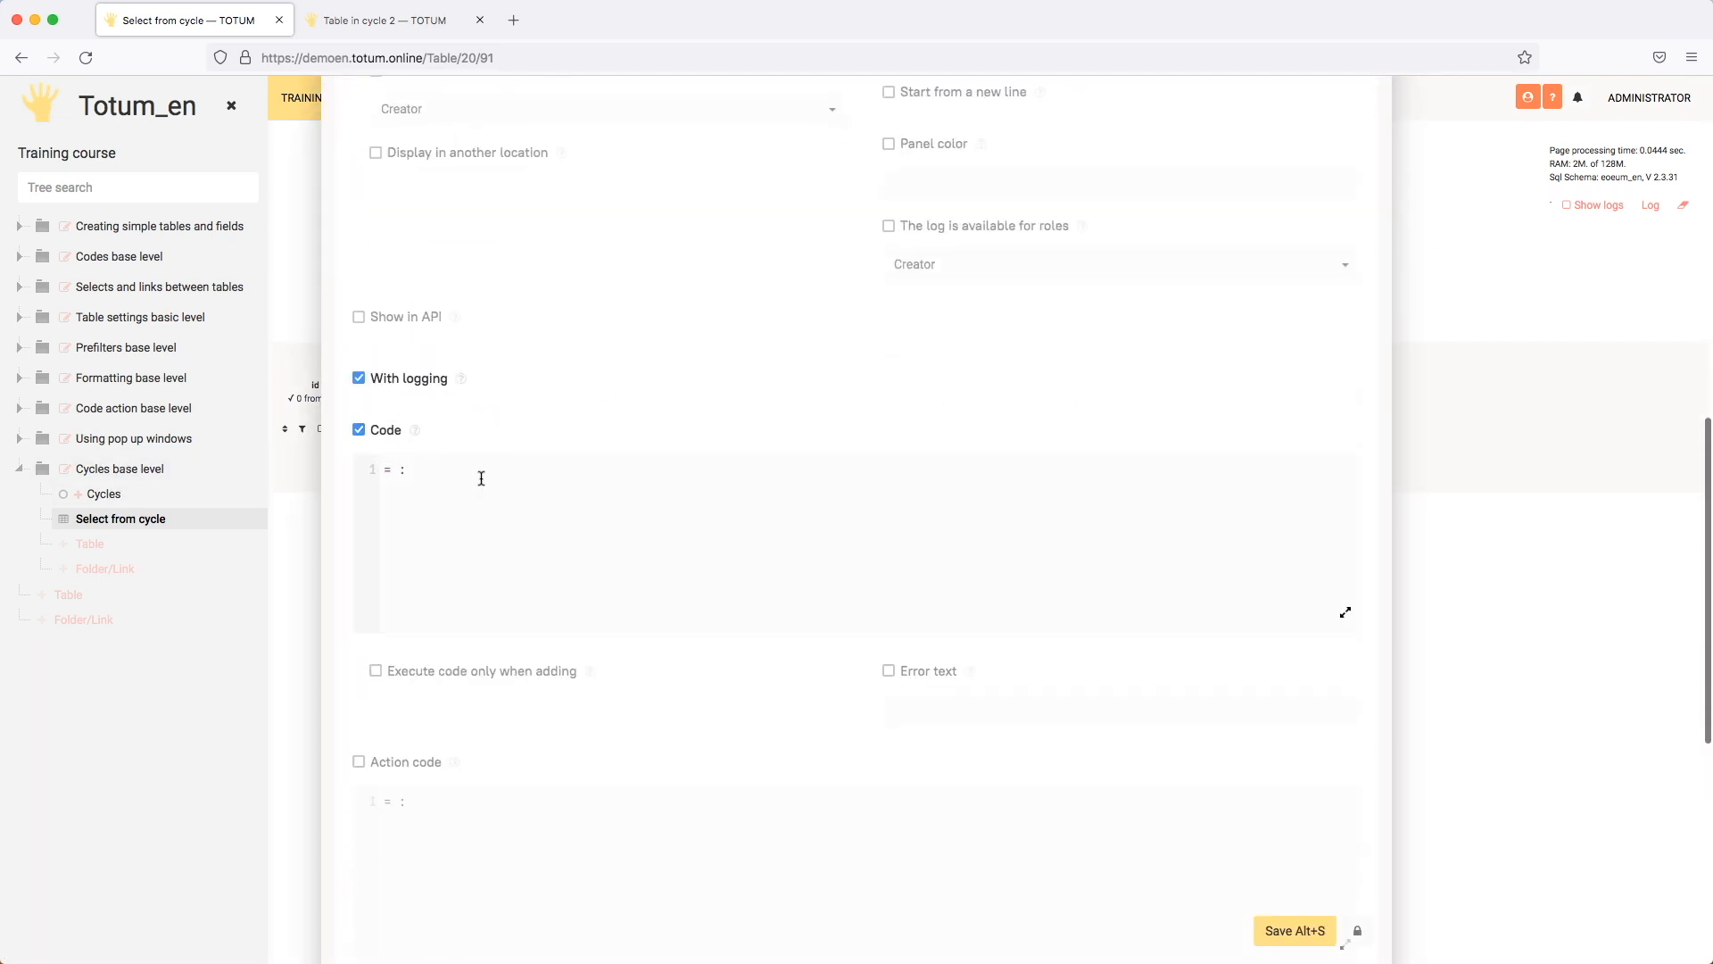
Step: Write a select function in the field's code with table 'table_in_cycle' and field 'h_field_in_header'
type("sel")
key("Return")
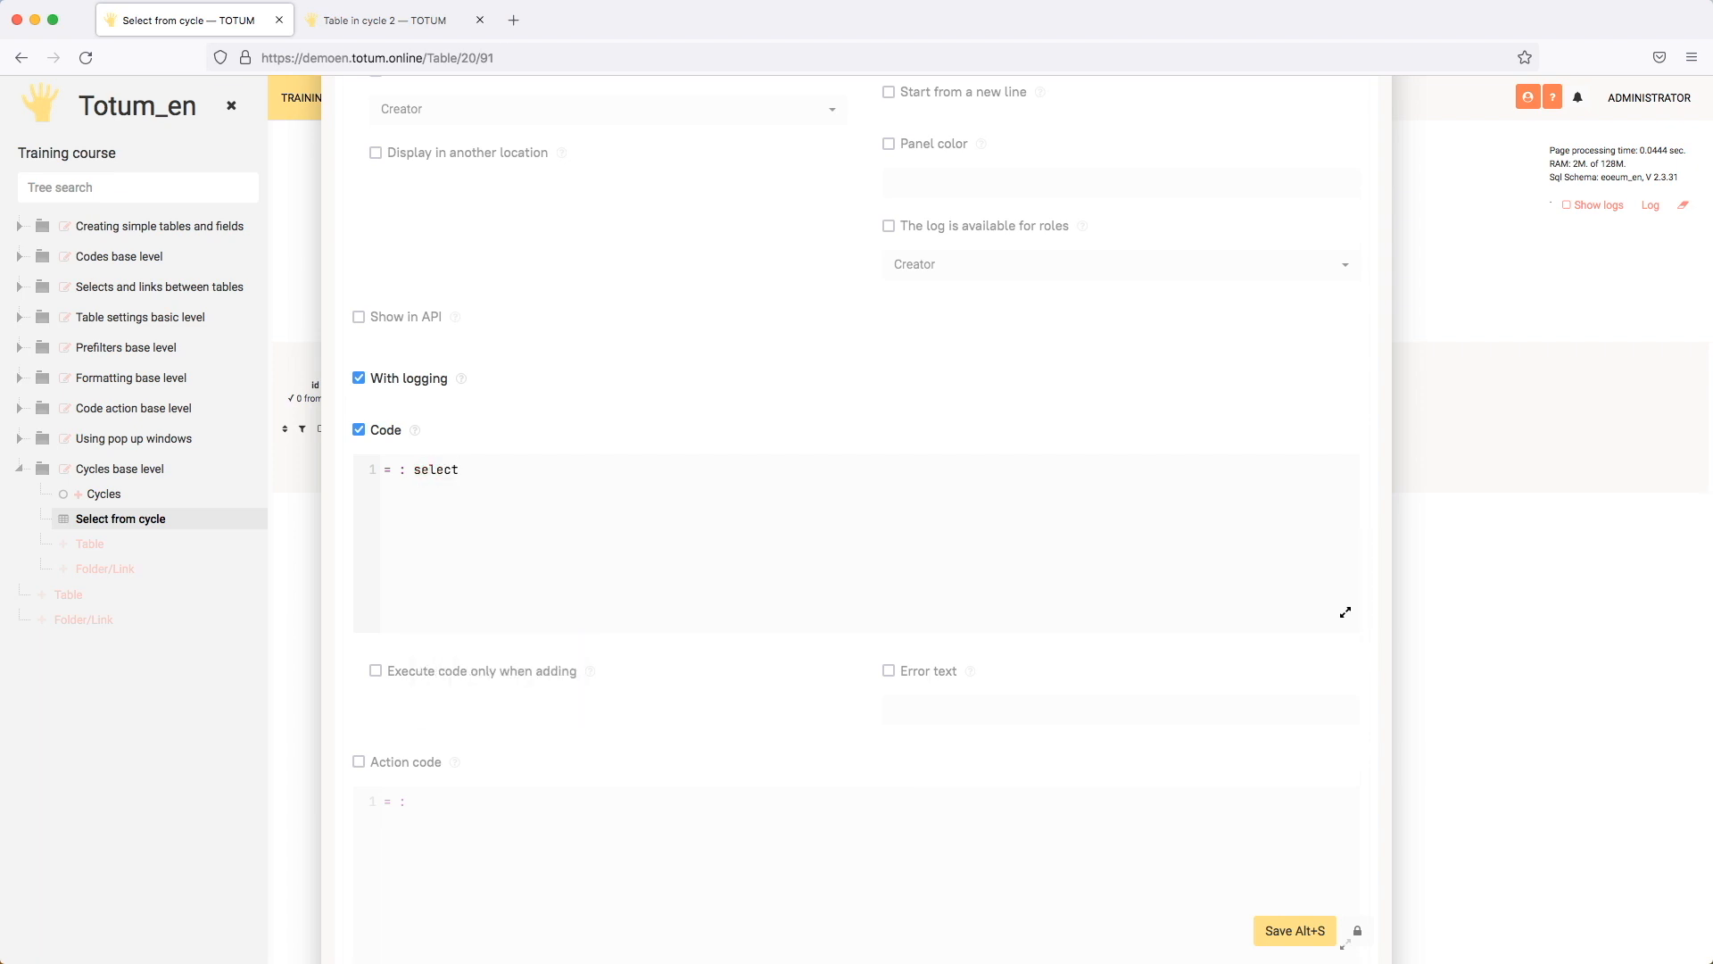
type("(")
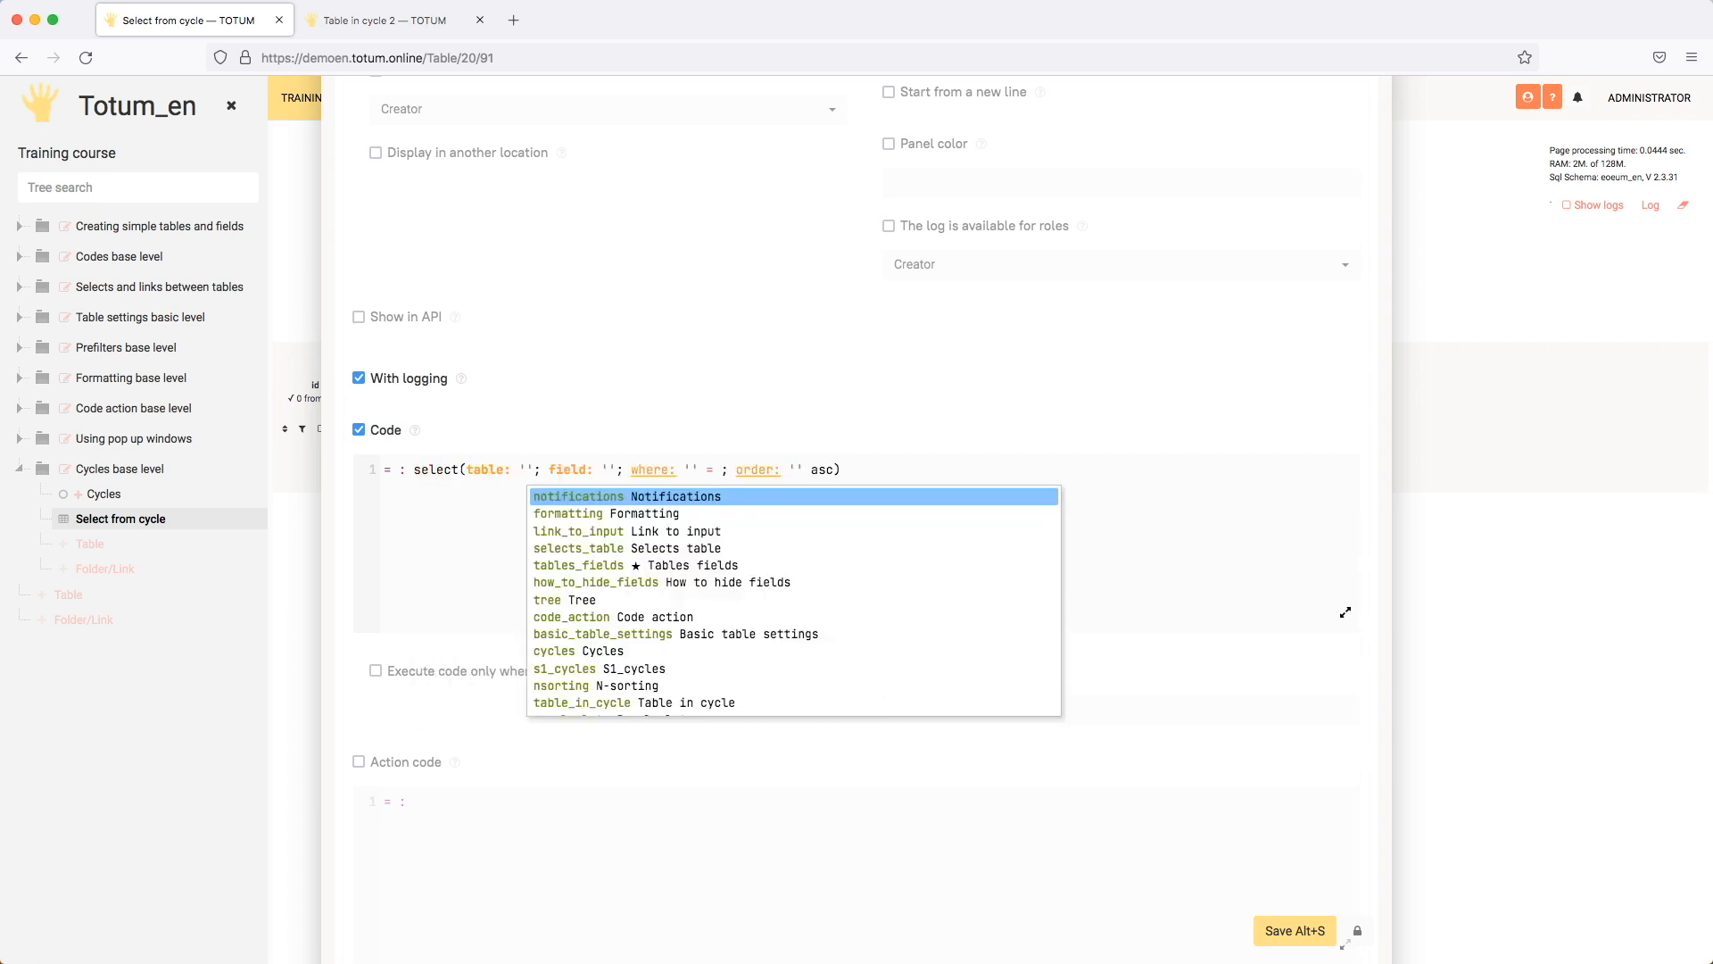
type("ta")
key("Down")
key("Down")
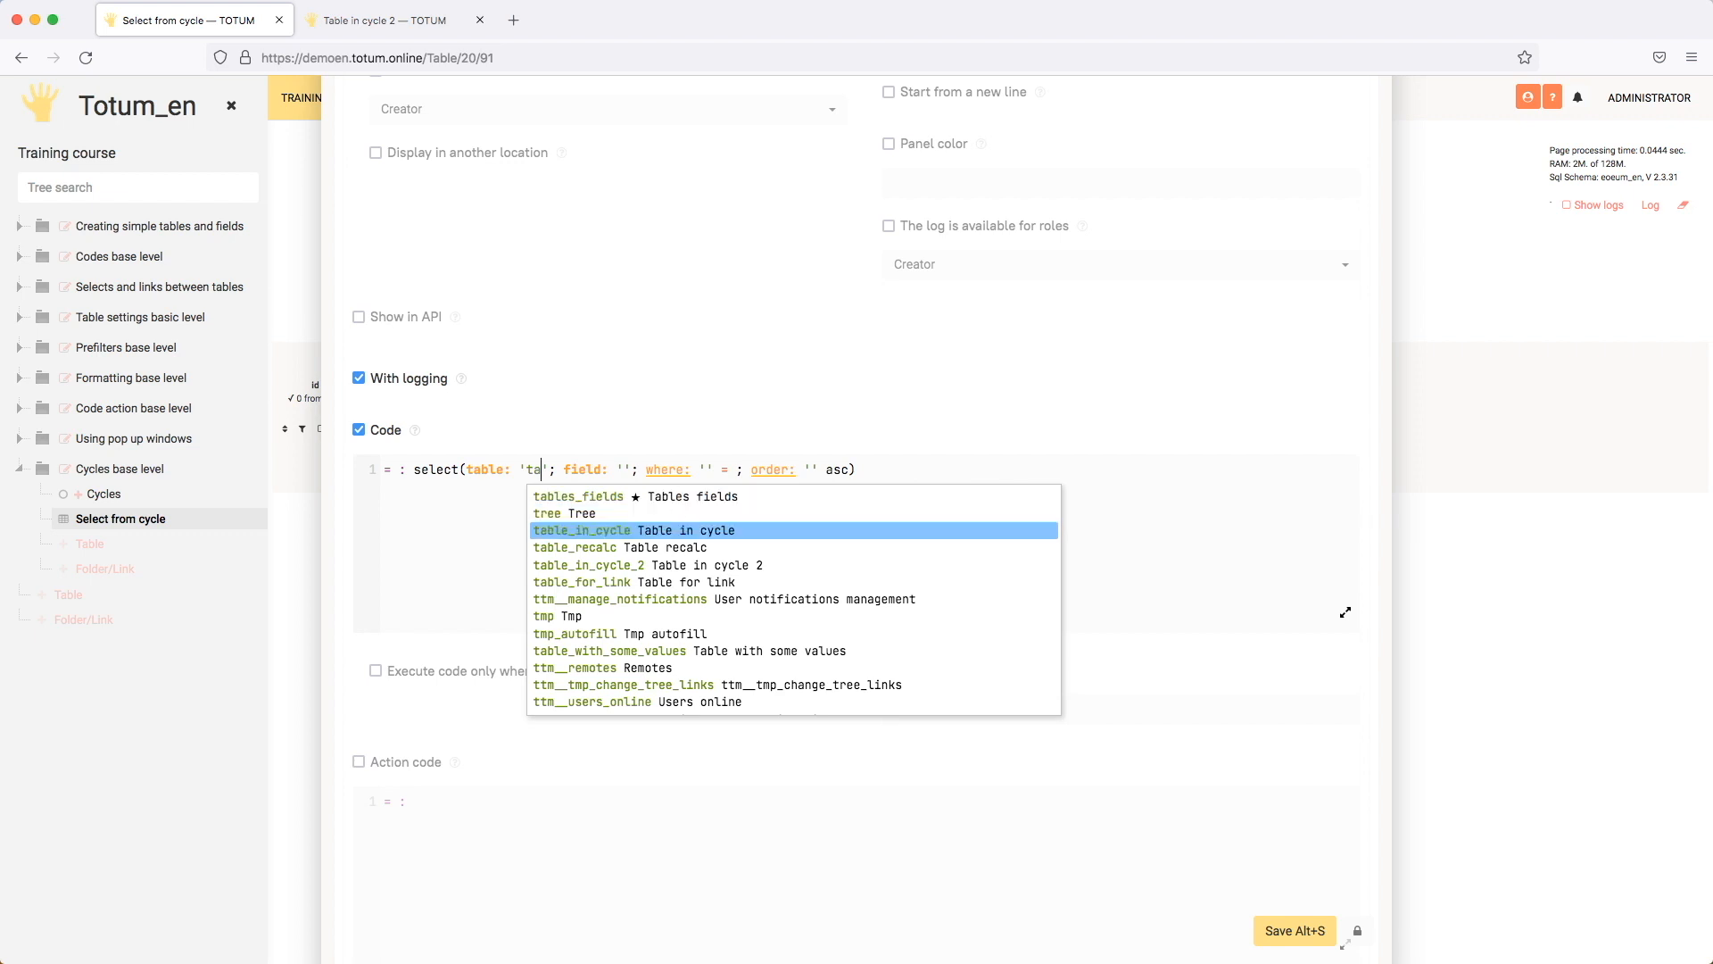
key("Return")
key("Tab")
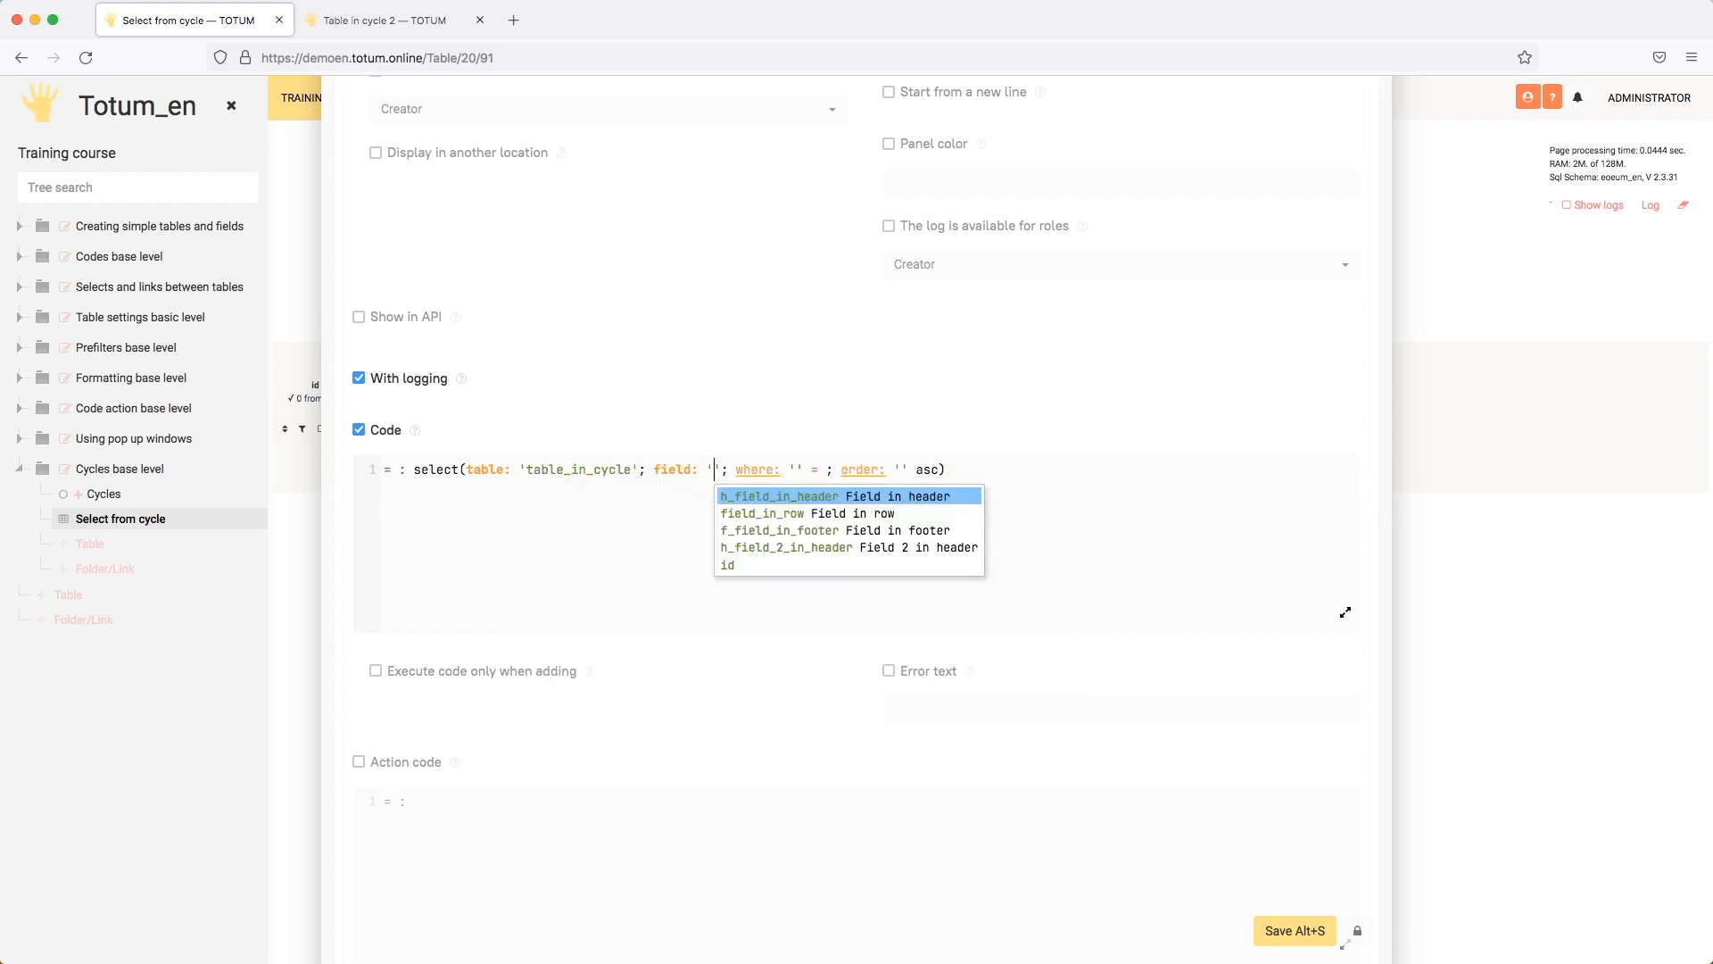
key("Return")
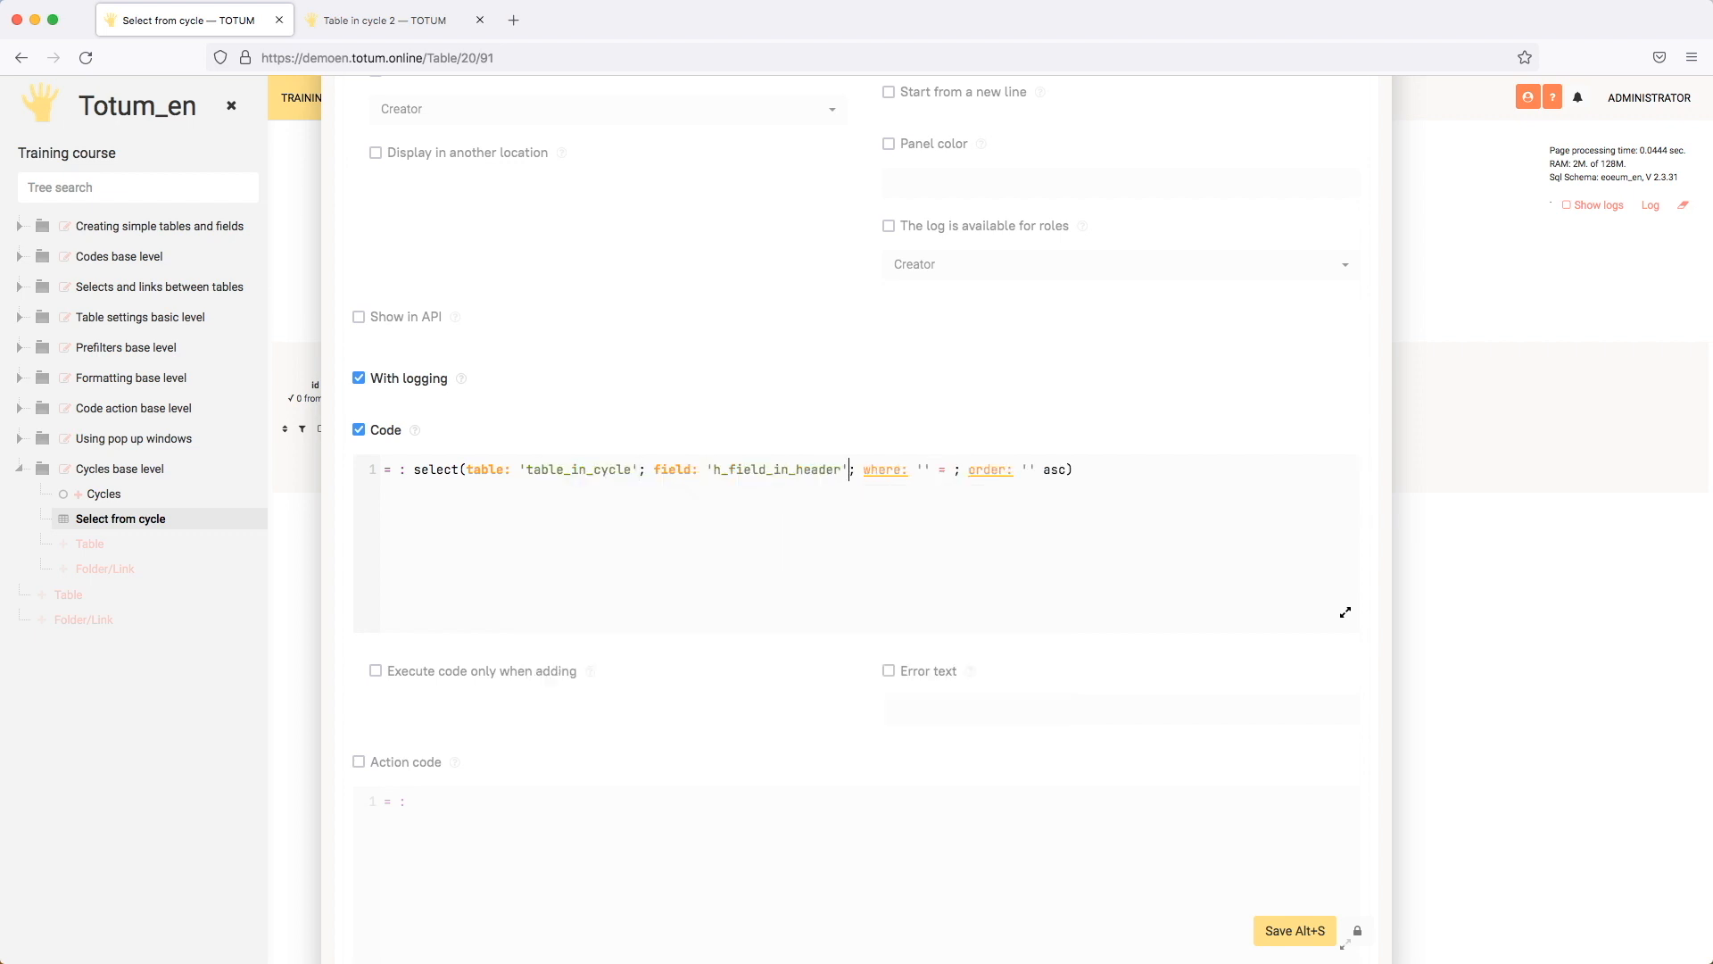
Step: Remove the where and order parameters from the select function
key("Tab")
key("BackSpace")
key("Tab")
key("BackSpace")
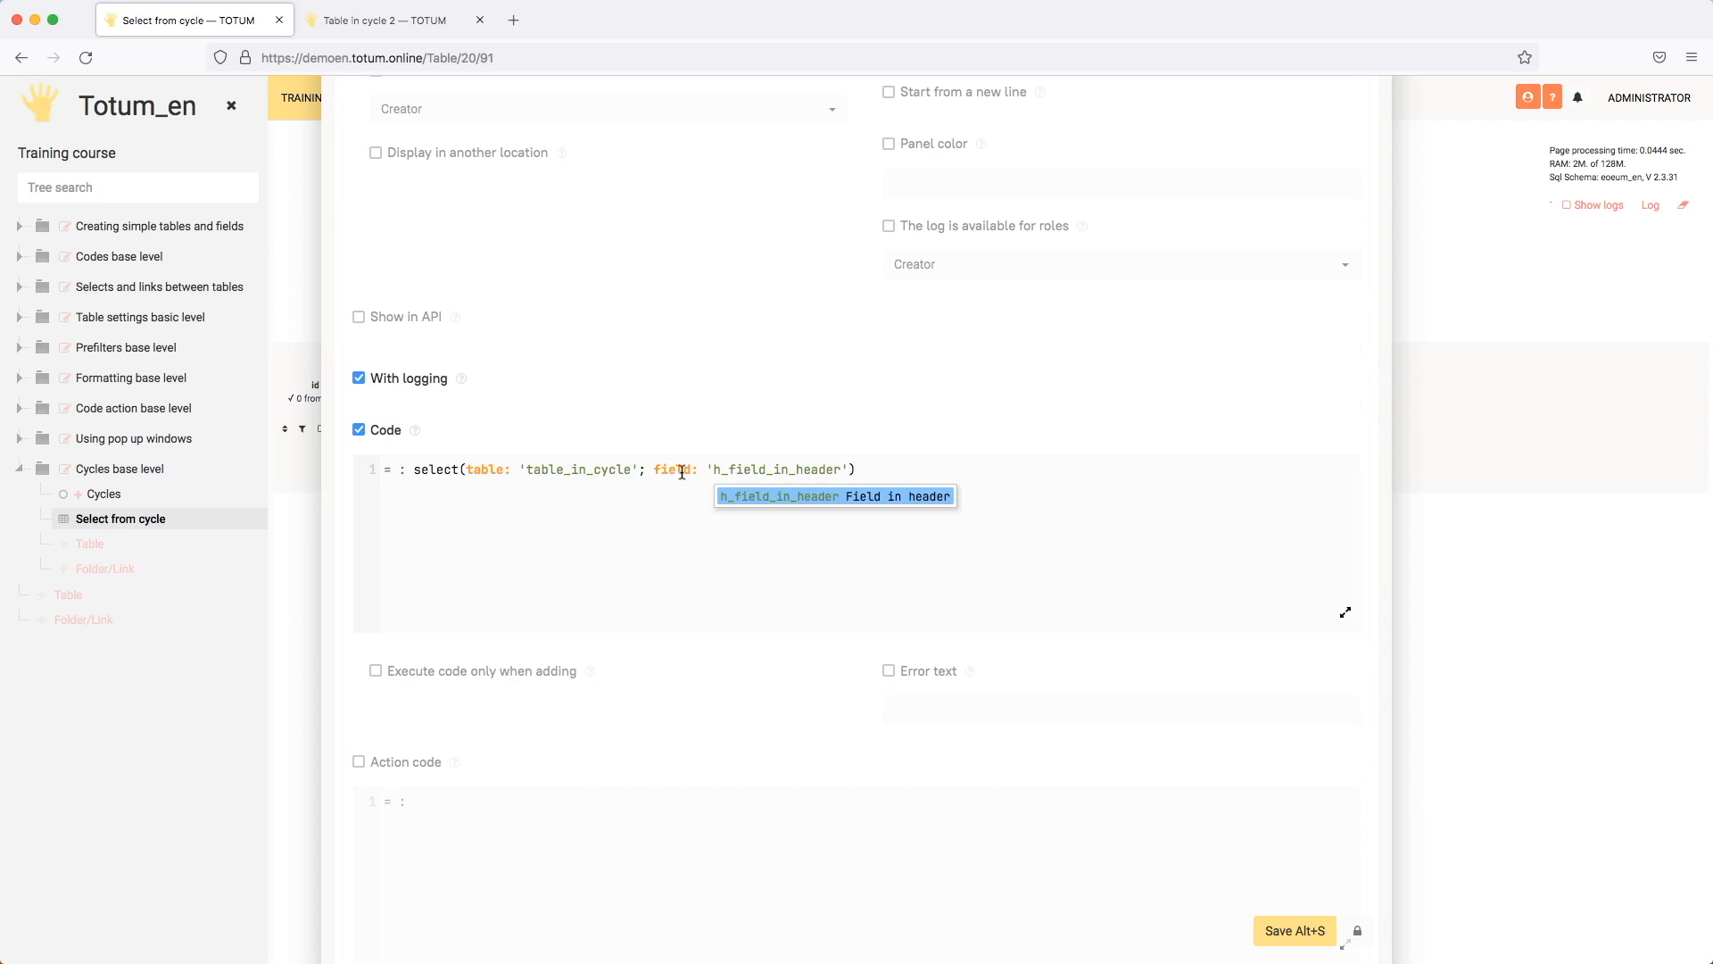
Step: Add a cycle parameter with the value 1 between the table and field parameters of the select function
left_click(648, 469)
type("cy")
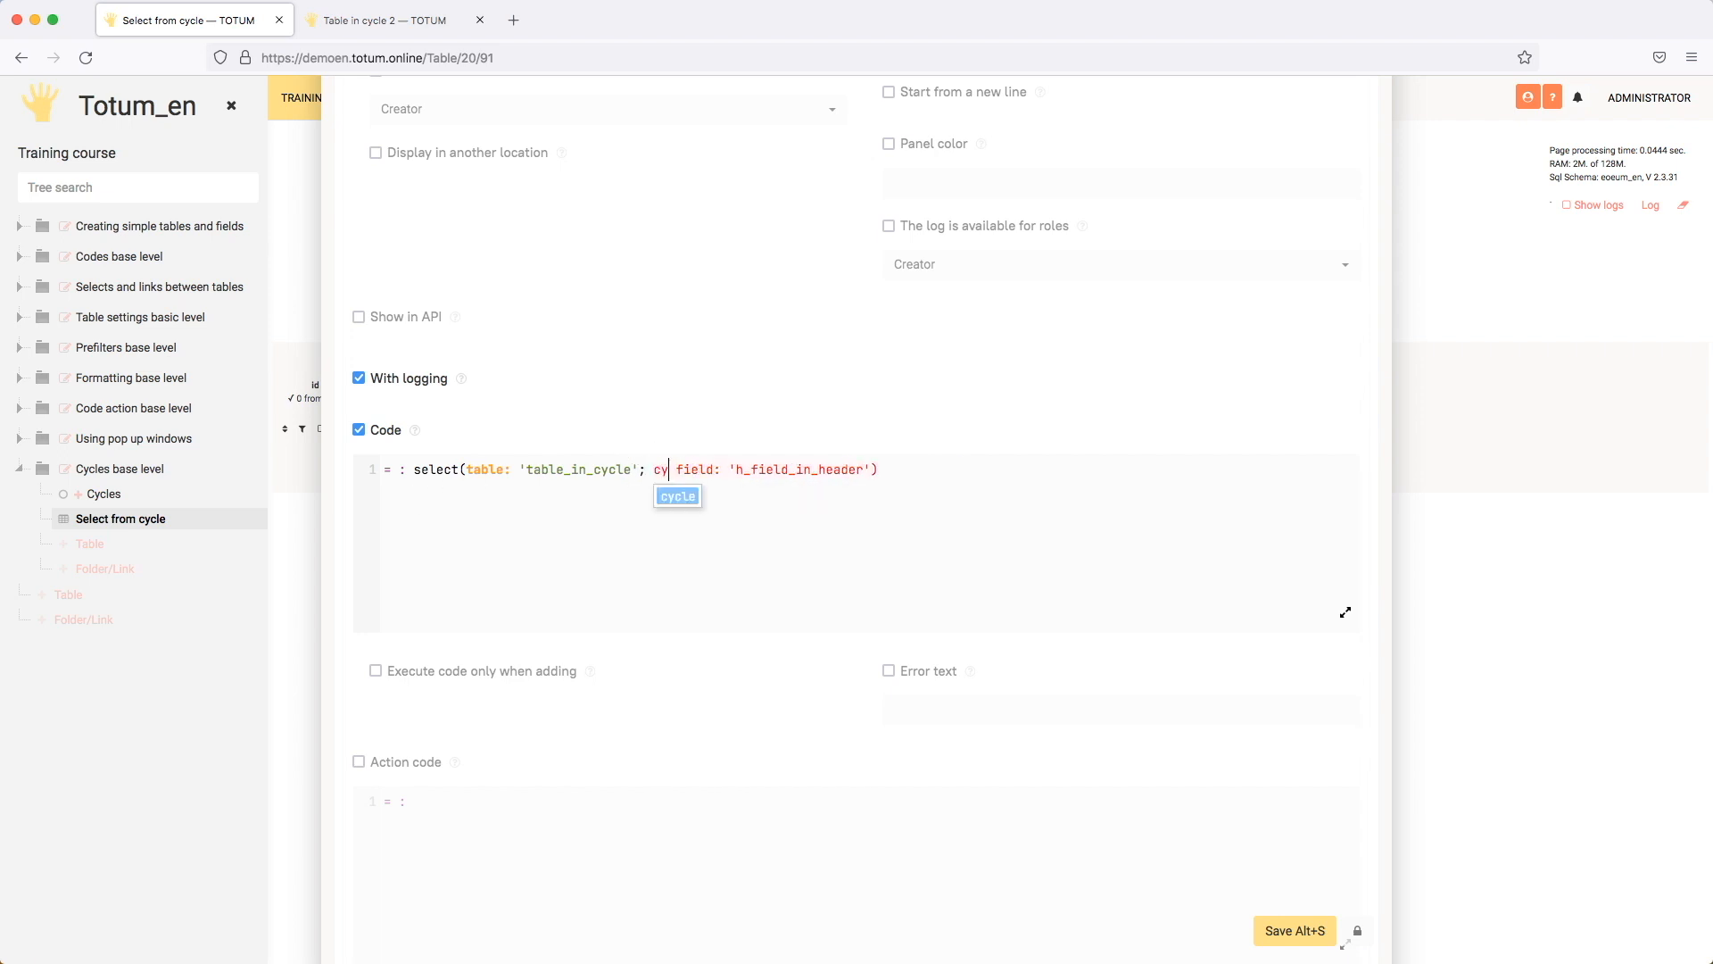
key("Return")
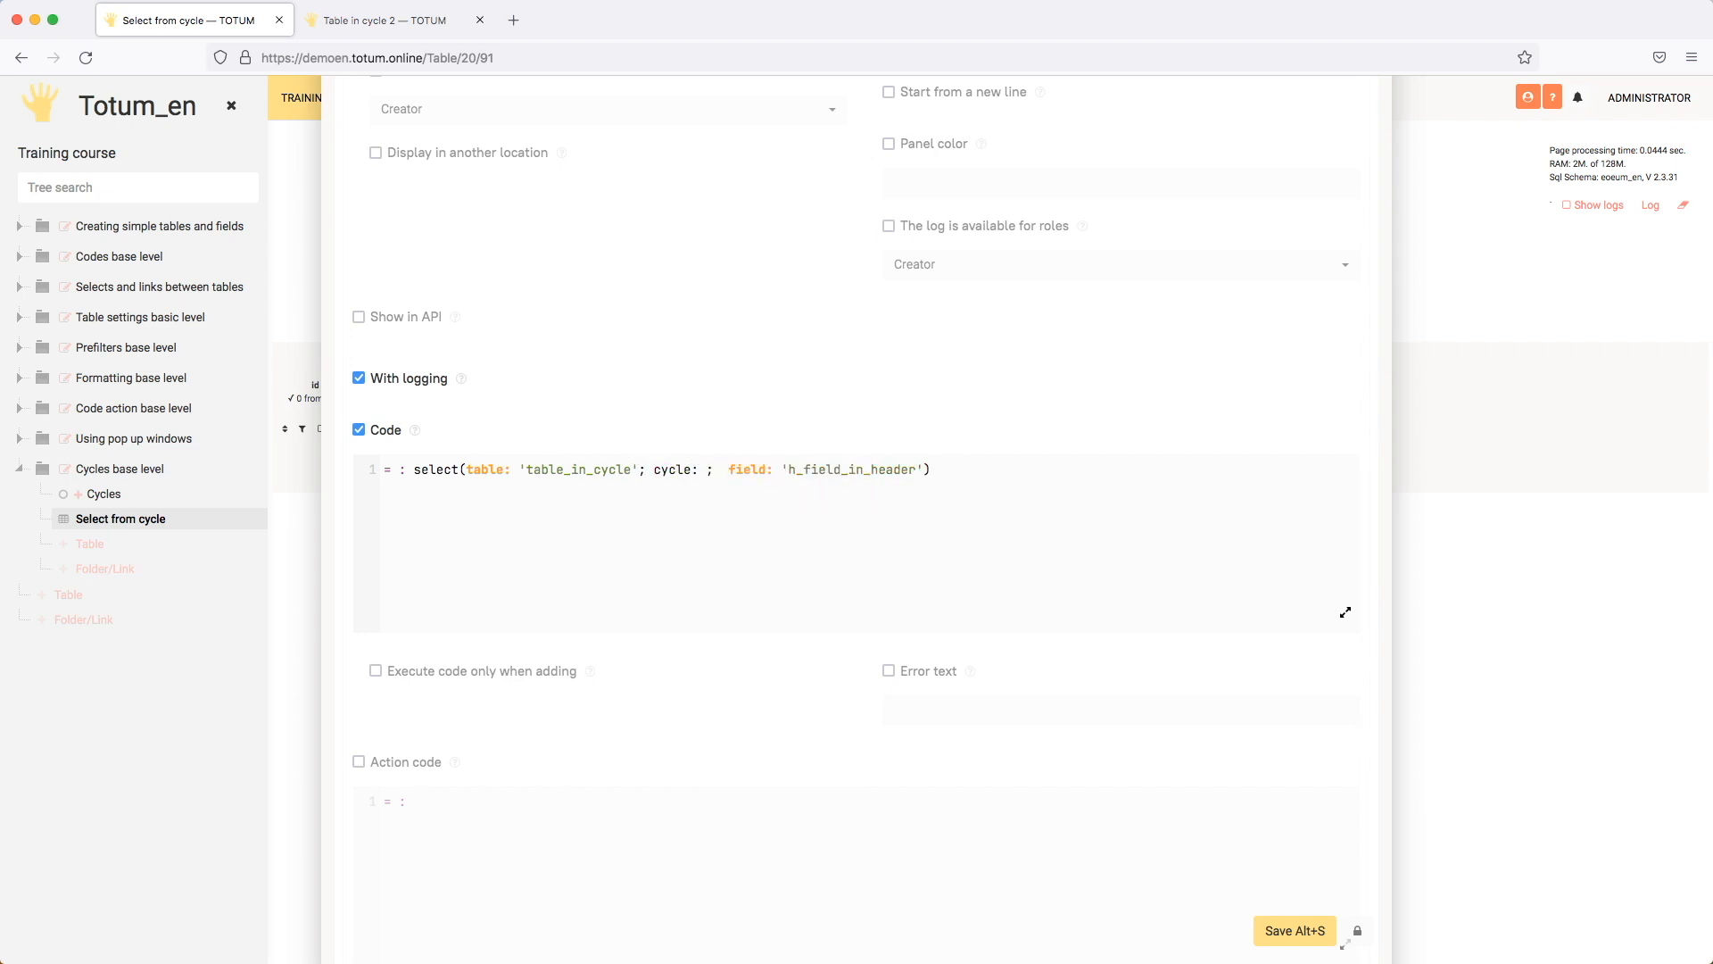
key("BackSpace")
left_click(707, 469)
type("1")
Step: Replace the cycle parameter's value with $cycle, define cycle: 1 on a separate code line, and save the field
double_click(711, 469)
type("#")
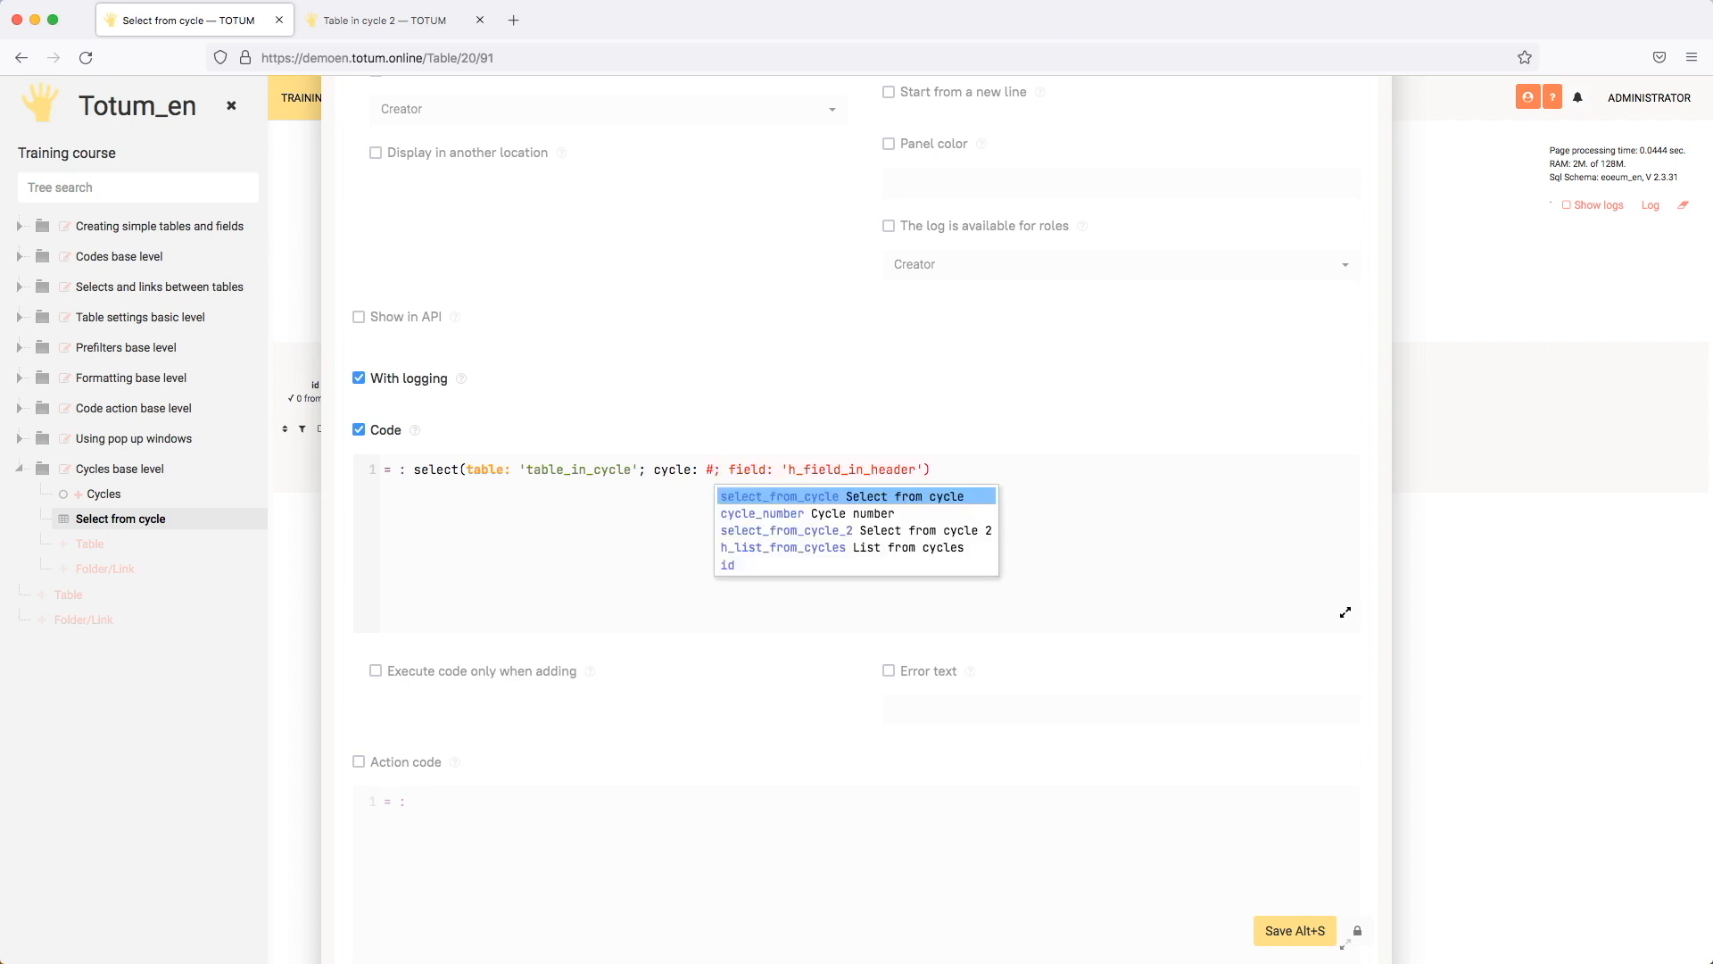
key("BackSpace")
type("$cycl")
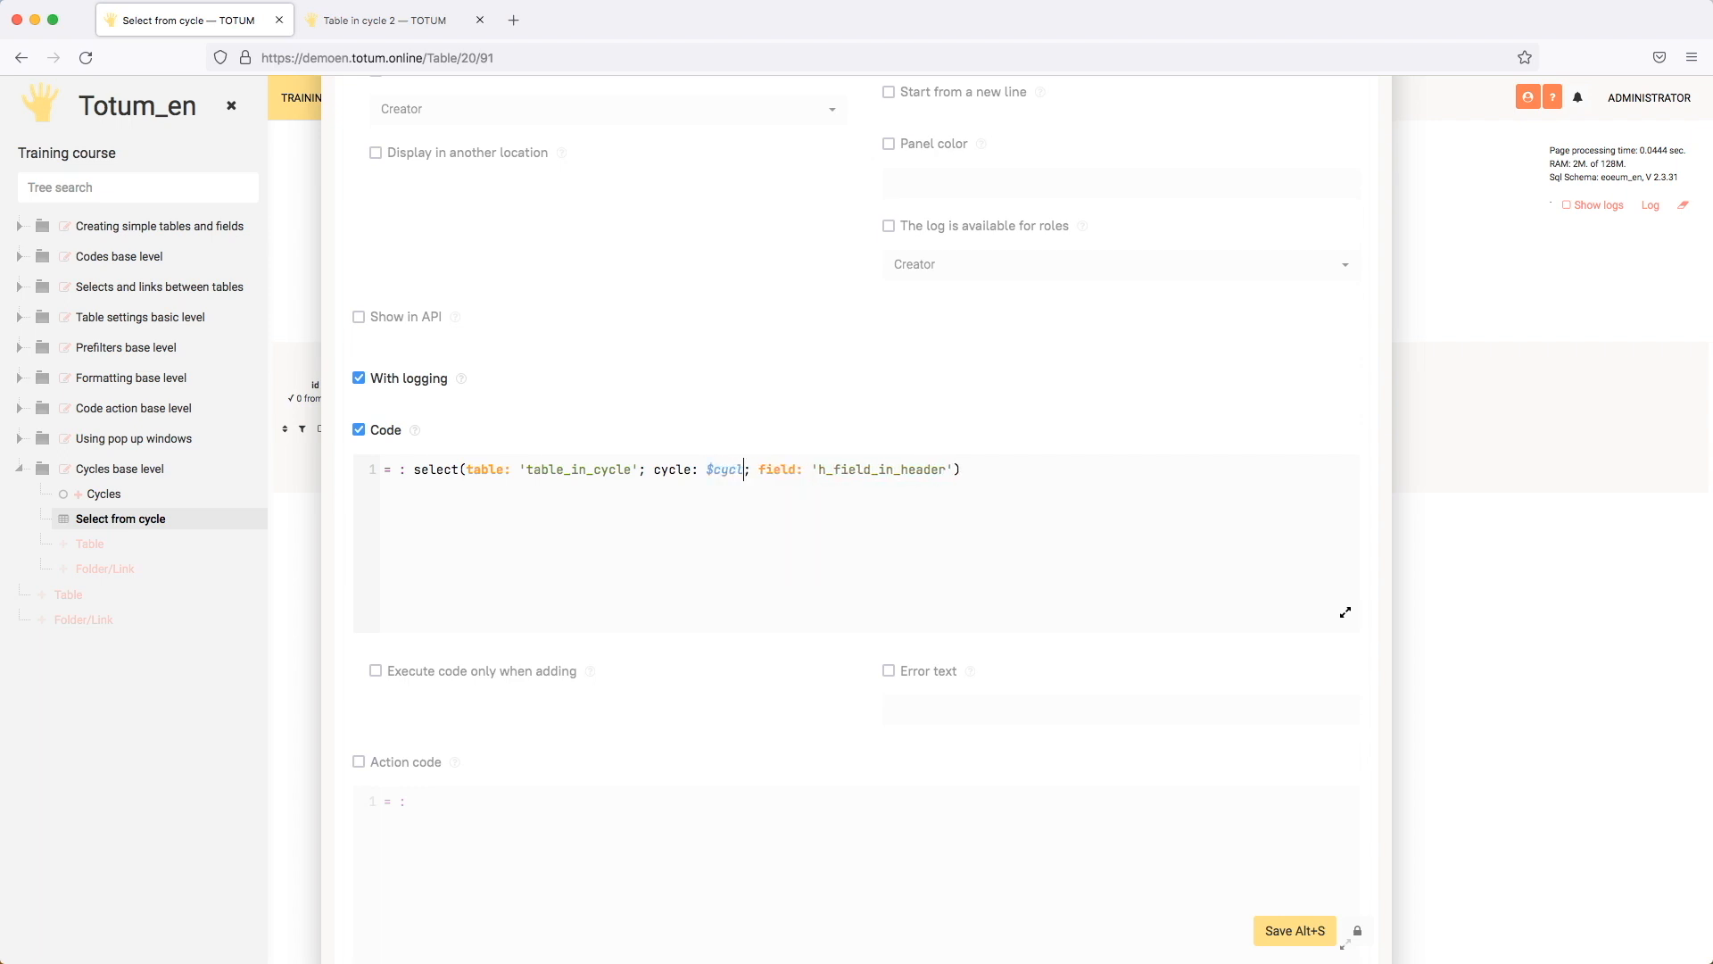
type("e")
type("cycle:")
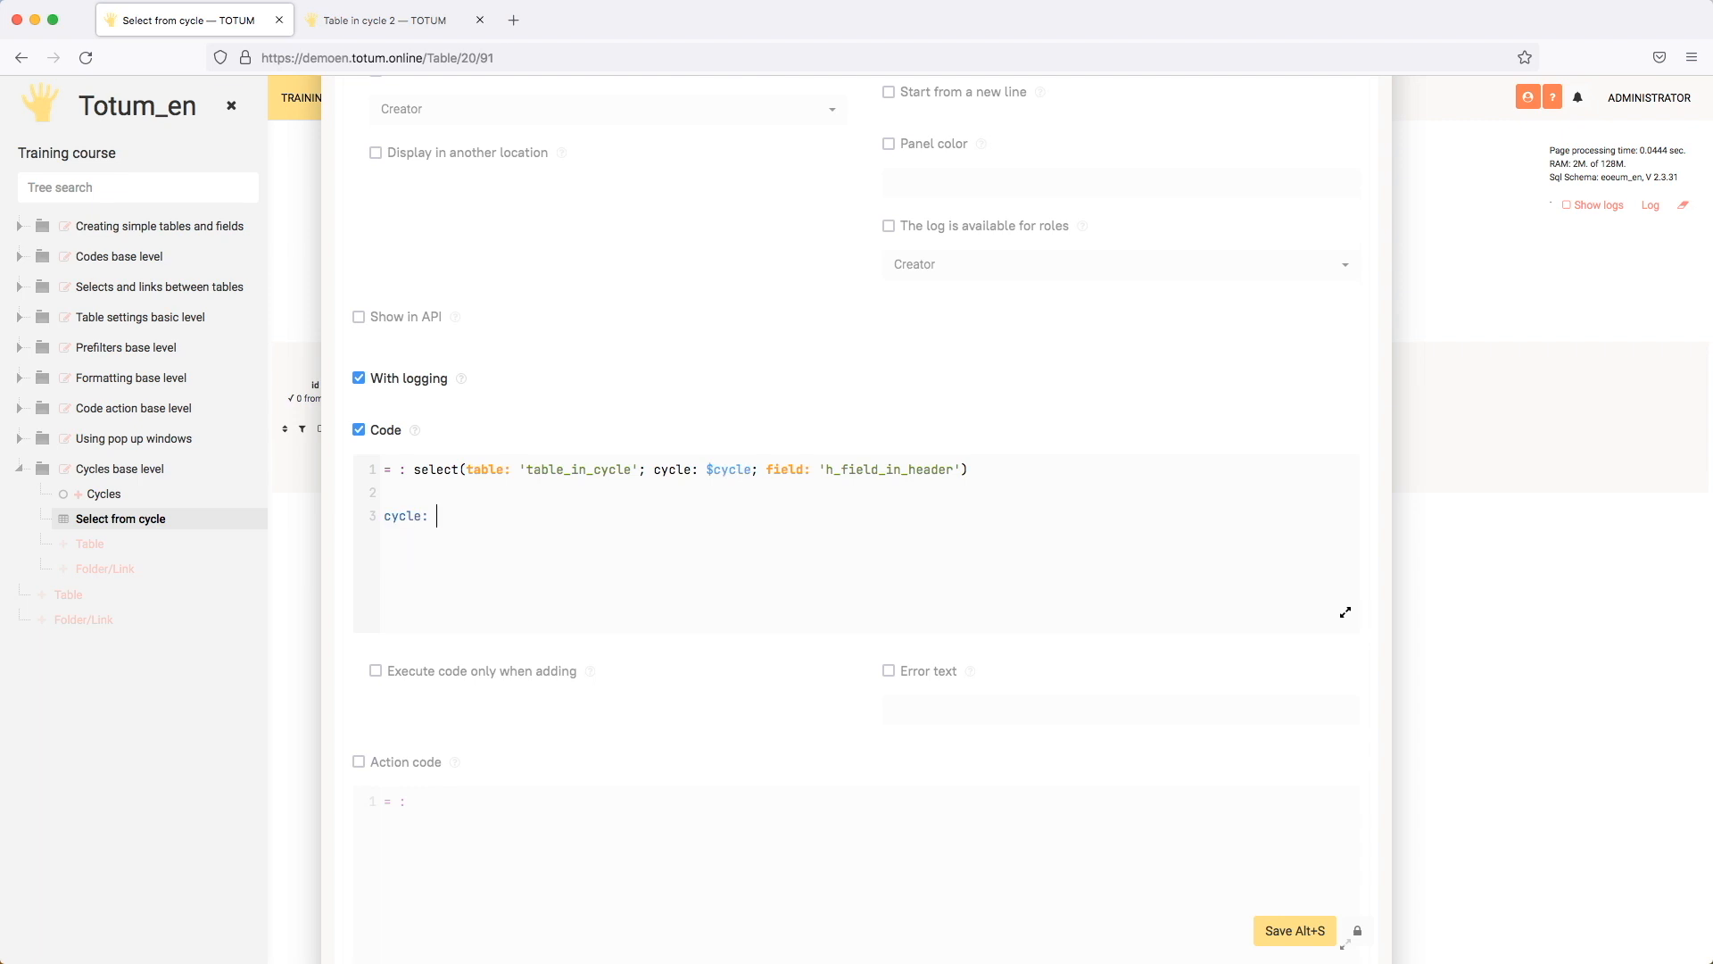
left_click(1294, 931)
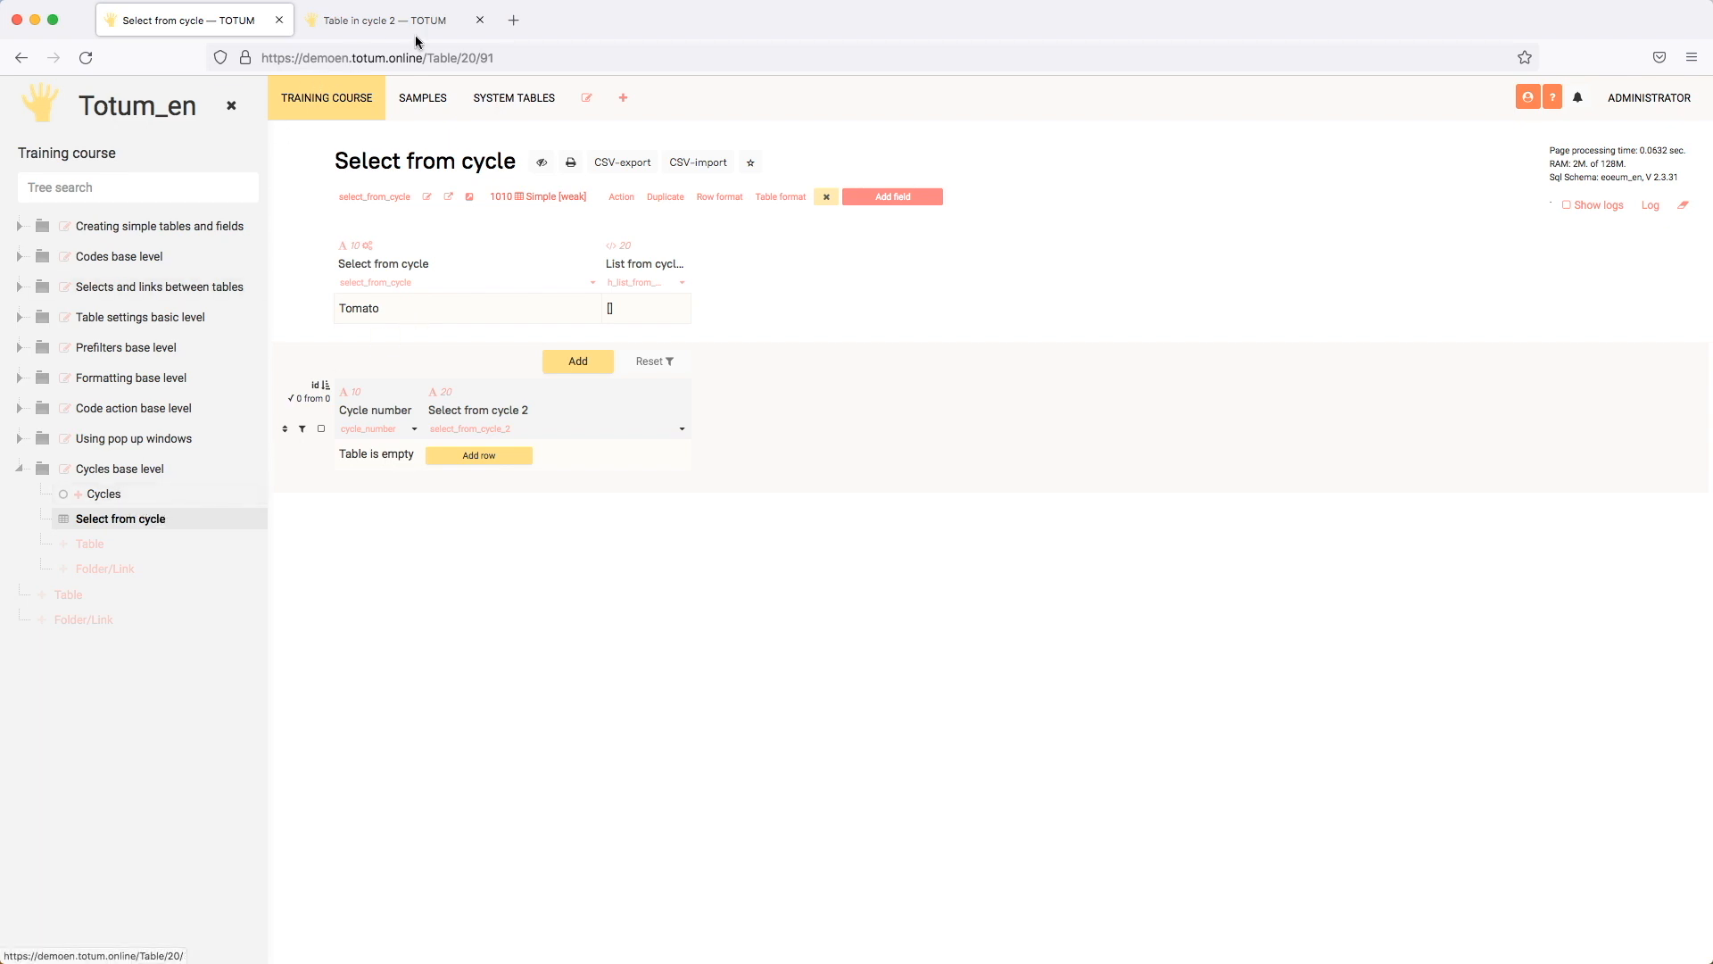
Step: Close the Table in cycle 2 browser tab, open the Cycles table in a new tab, and enter cycle 1
left_click(479, 20)
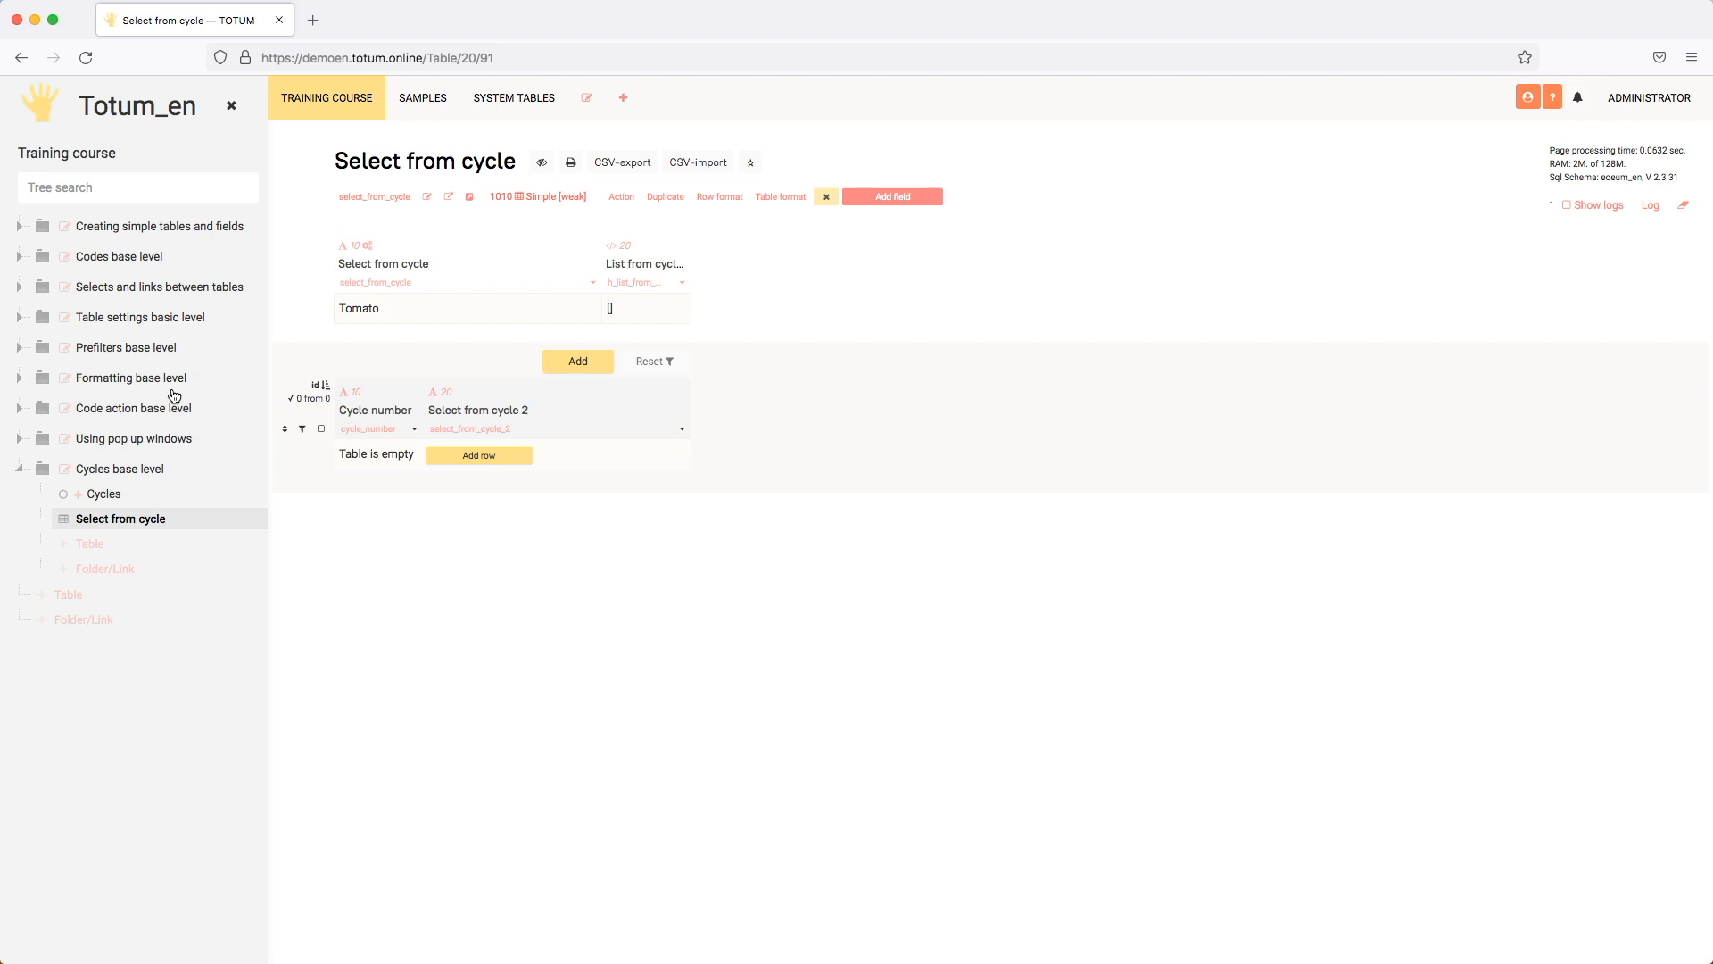
right_click(115, 500)
left_click(178, 510)
left_click(386, 25)
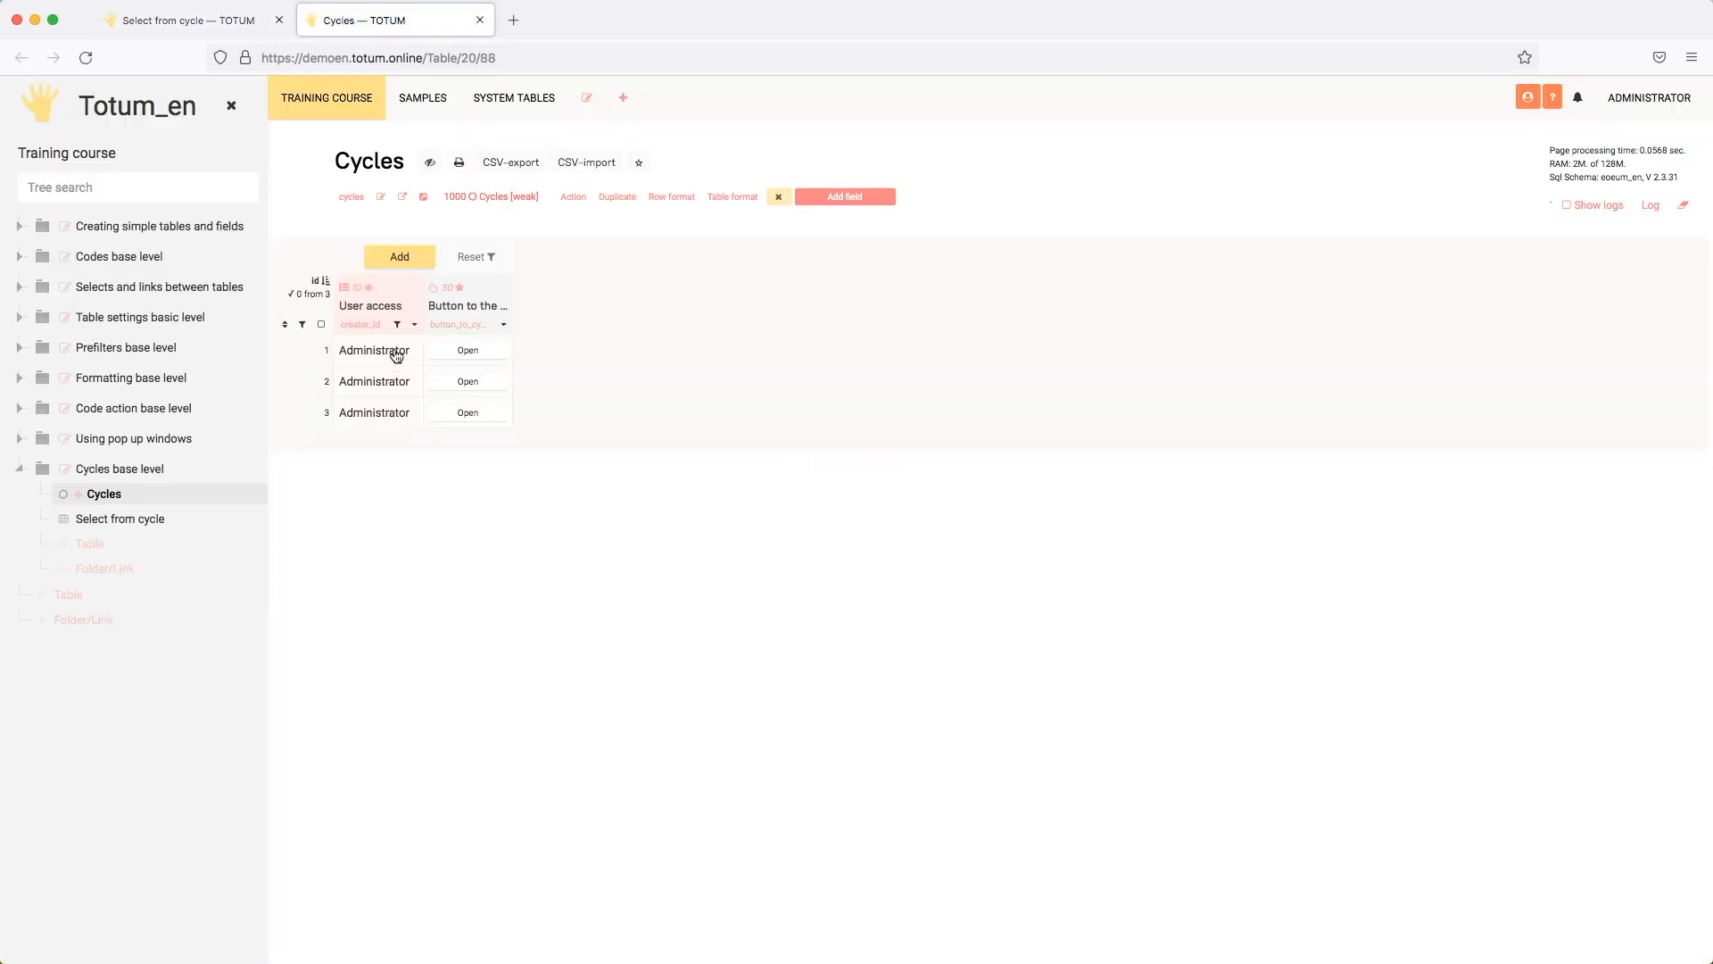
left_click(397, 354)
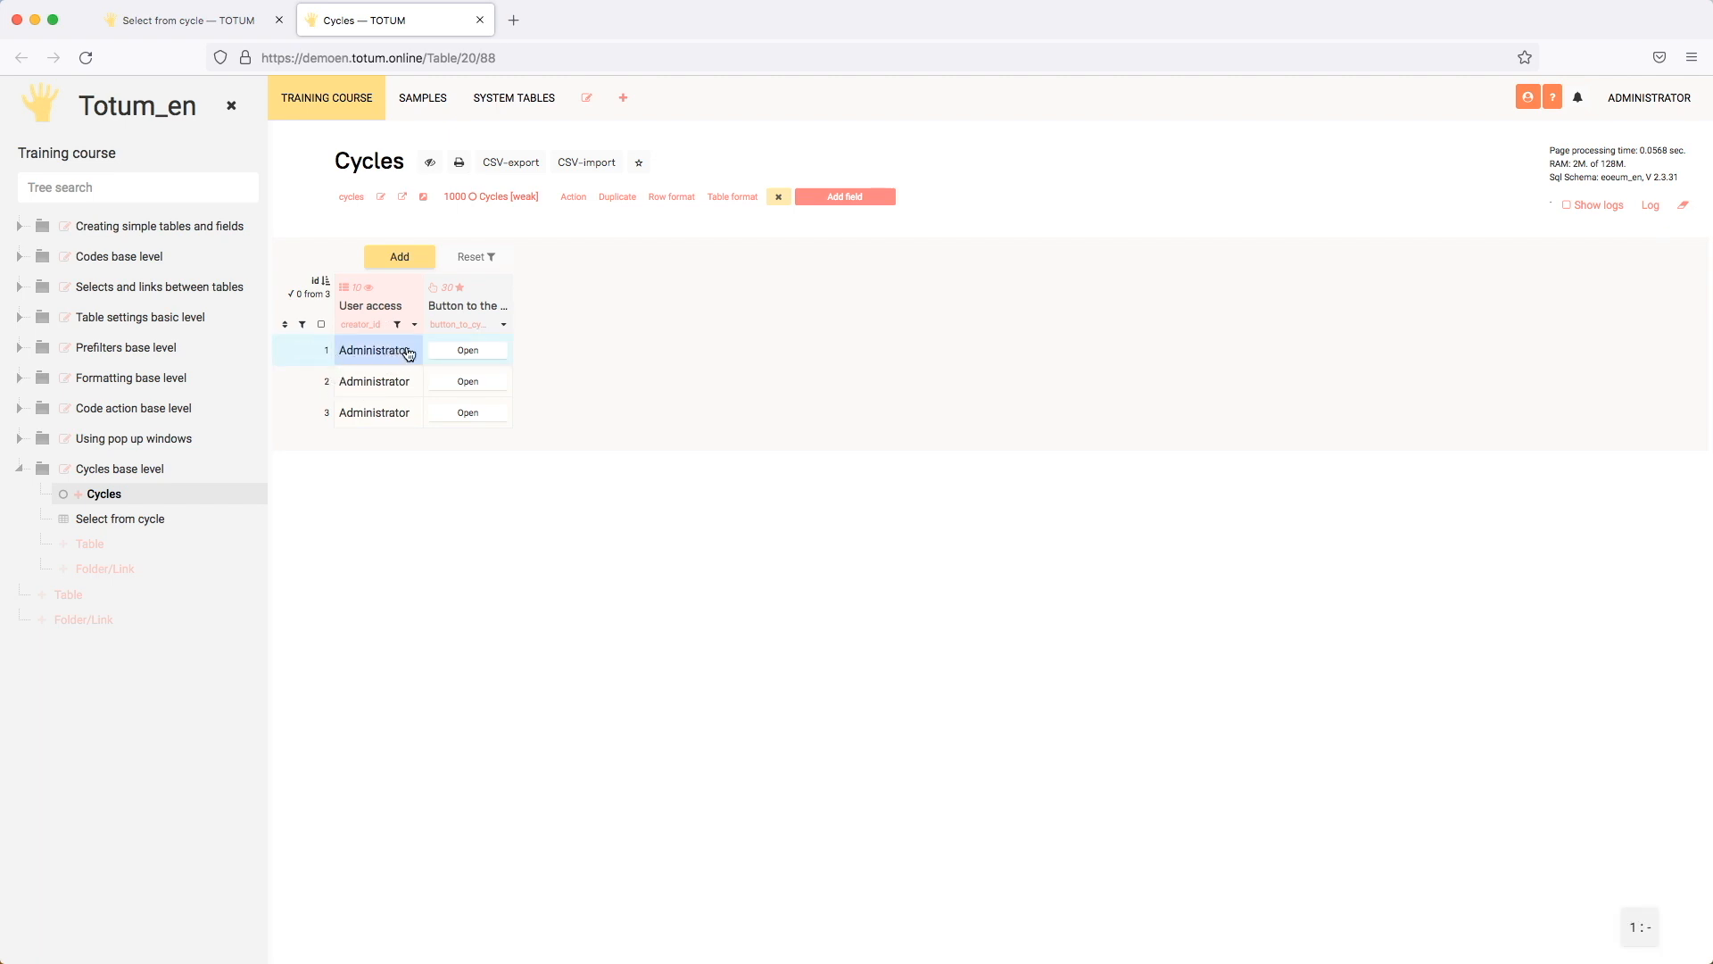
left_click(468, 351)
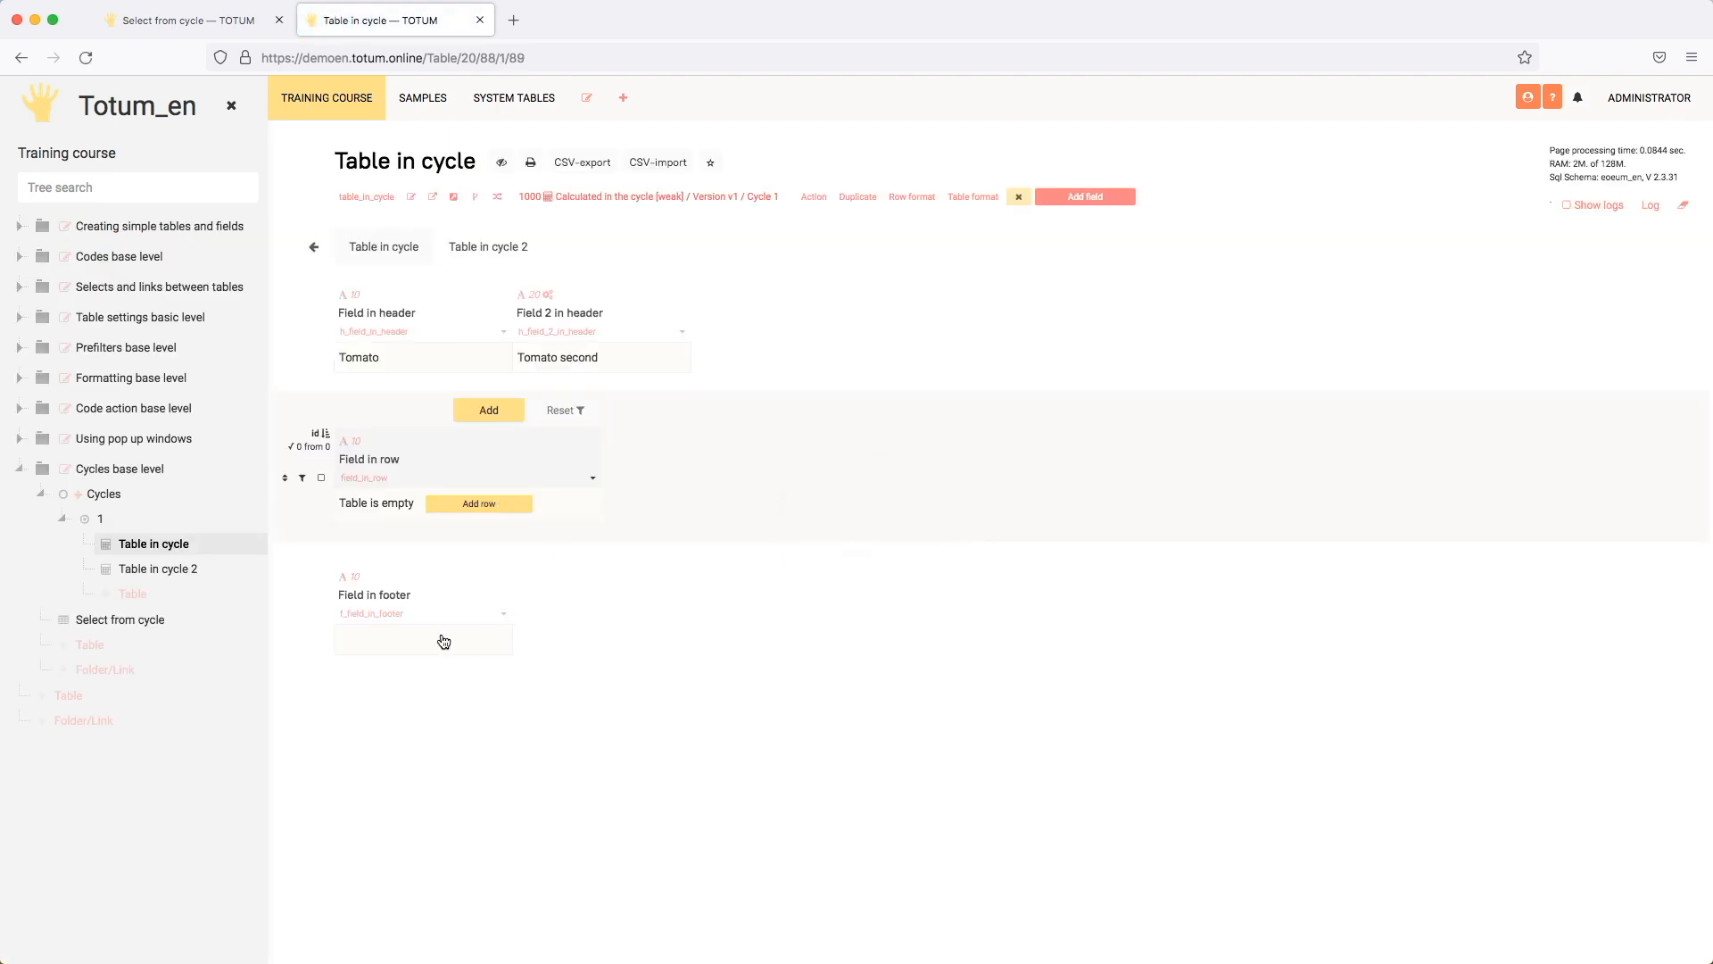
Step: Enable Code for Field in footer of Table in cycle, set it to $#nci, and save the field
left_click(503, 612)
scroll(700, 642, "down", 8)
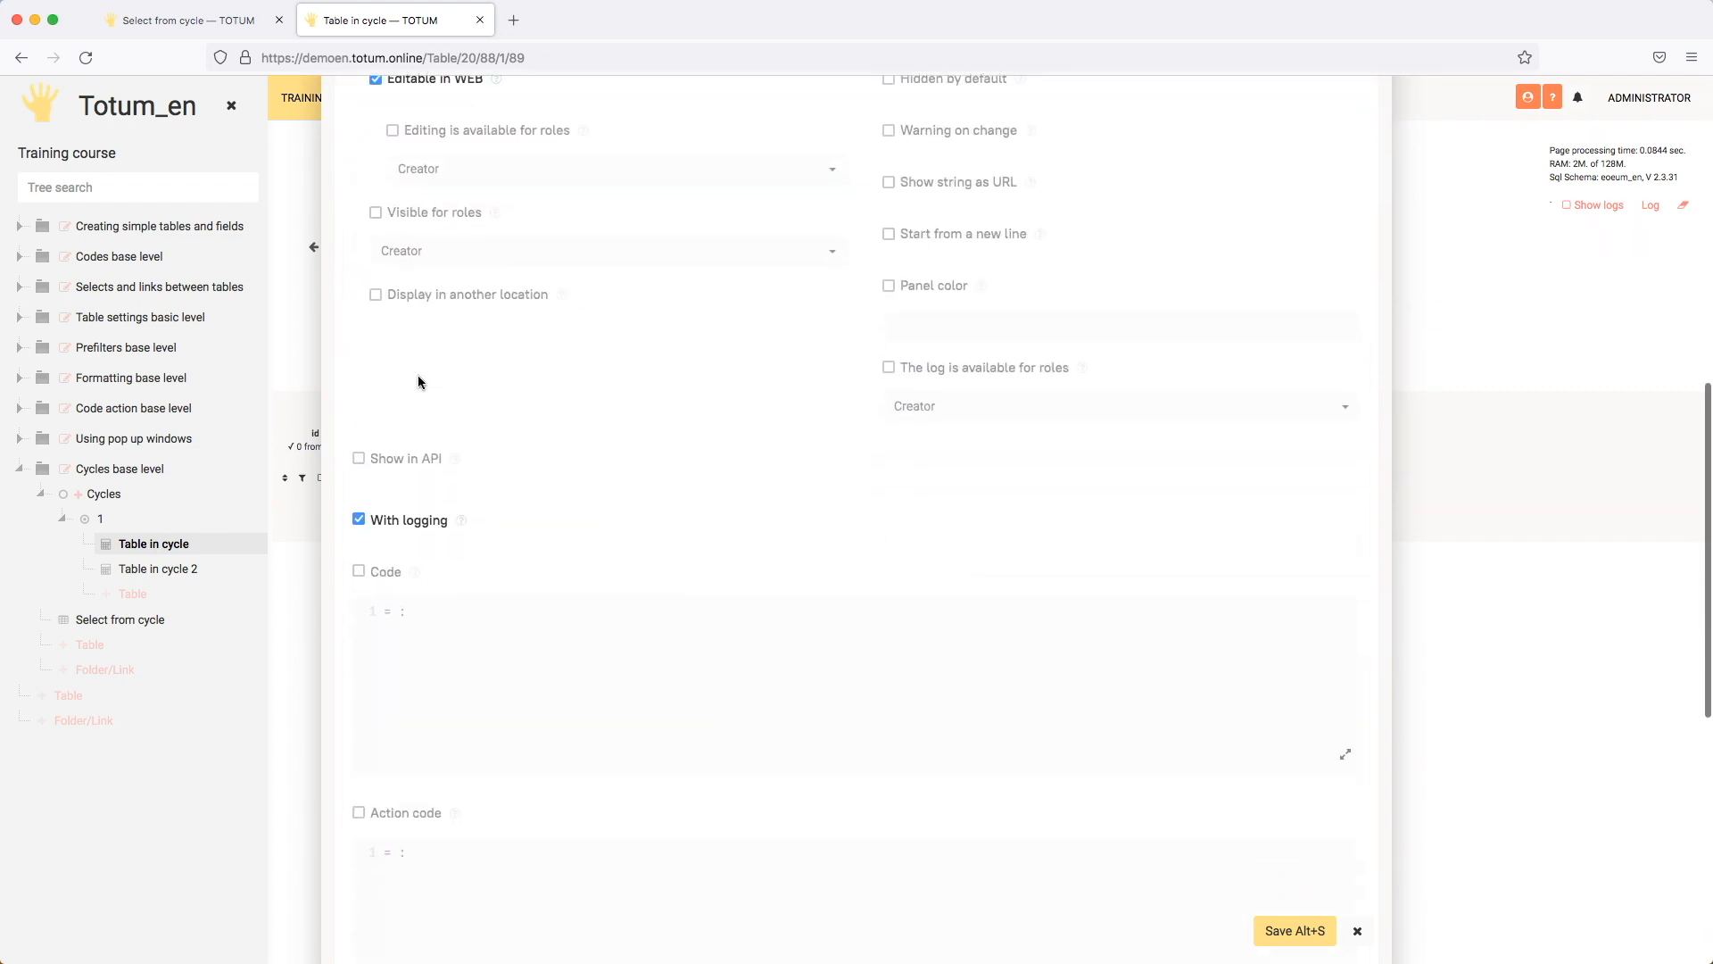
left_click(383, 571)
left_click(451, 612)
type("$#nci")
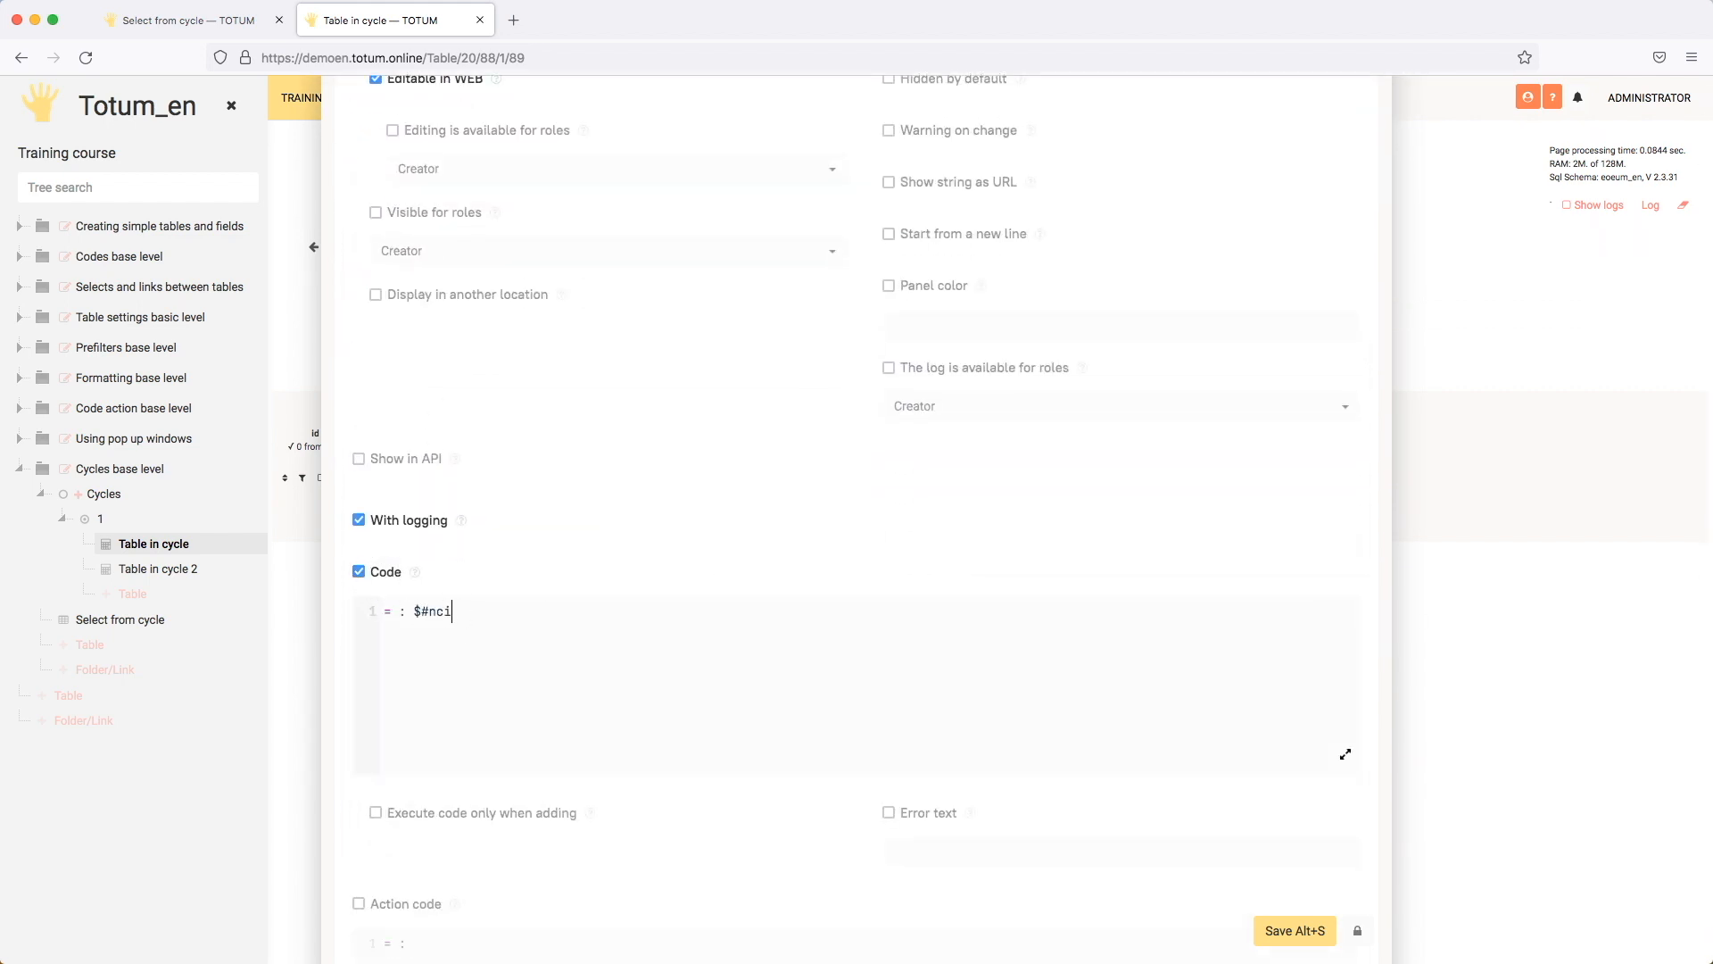
left_click(1285, 930)
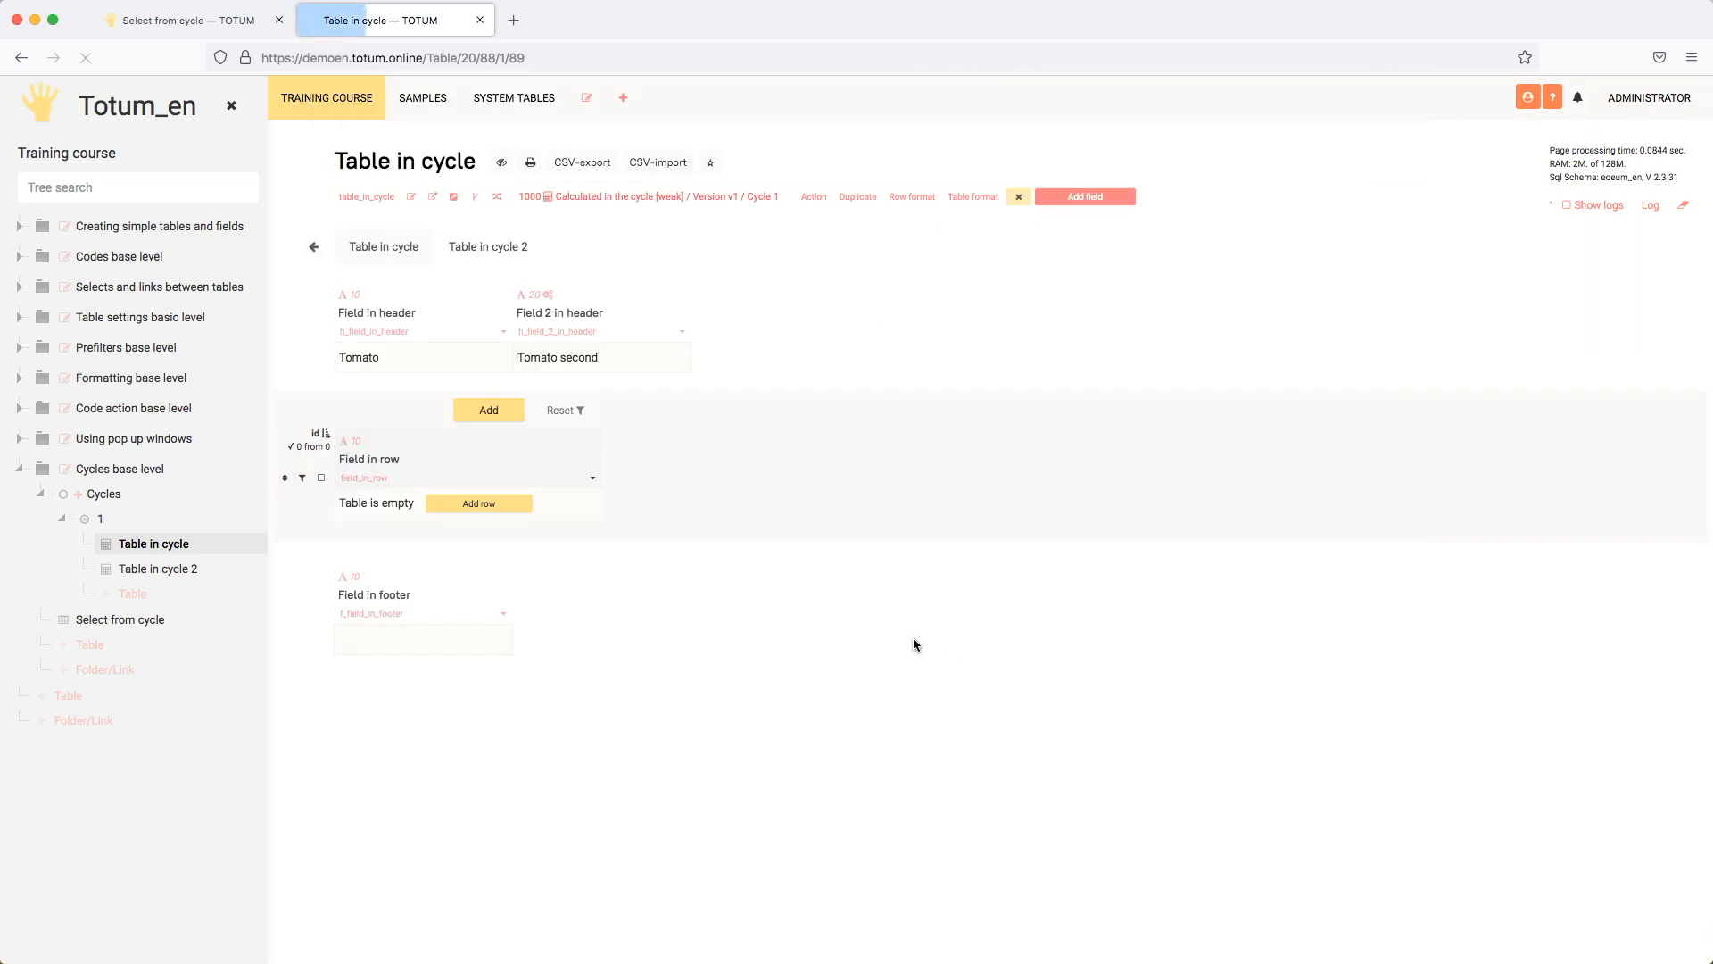
left_click(383, 641)
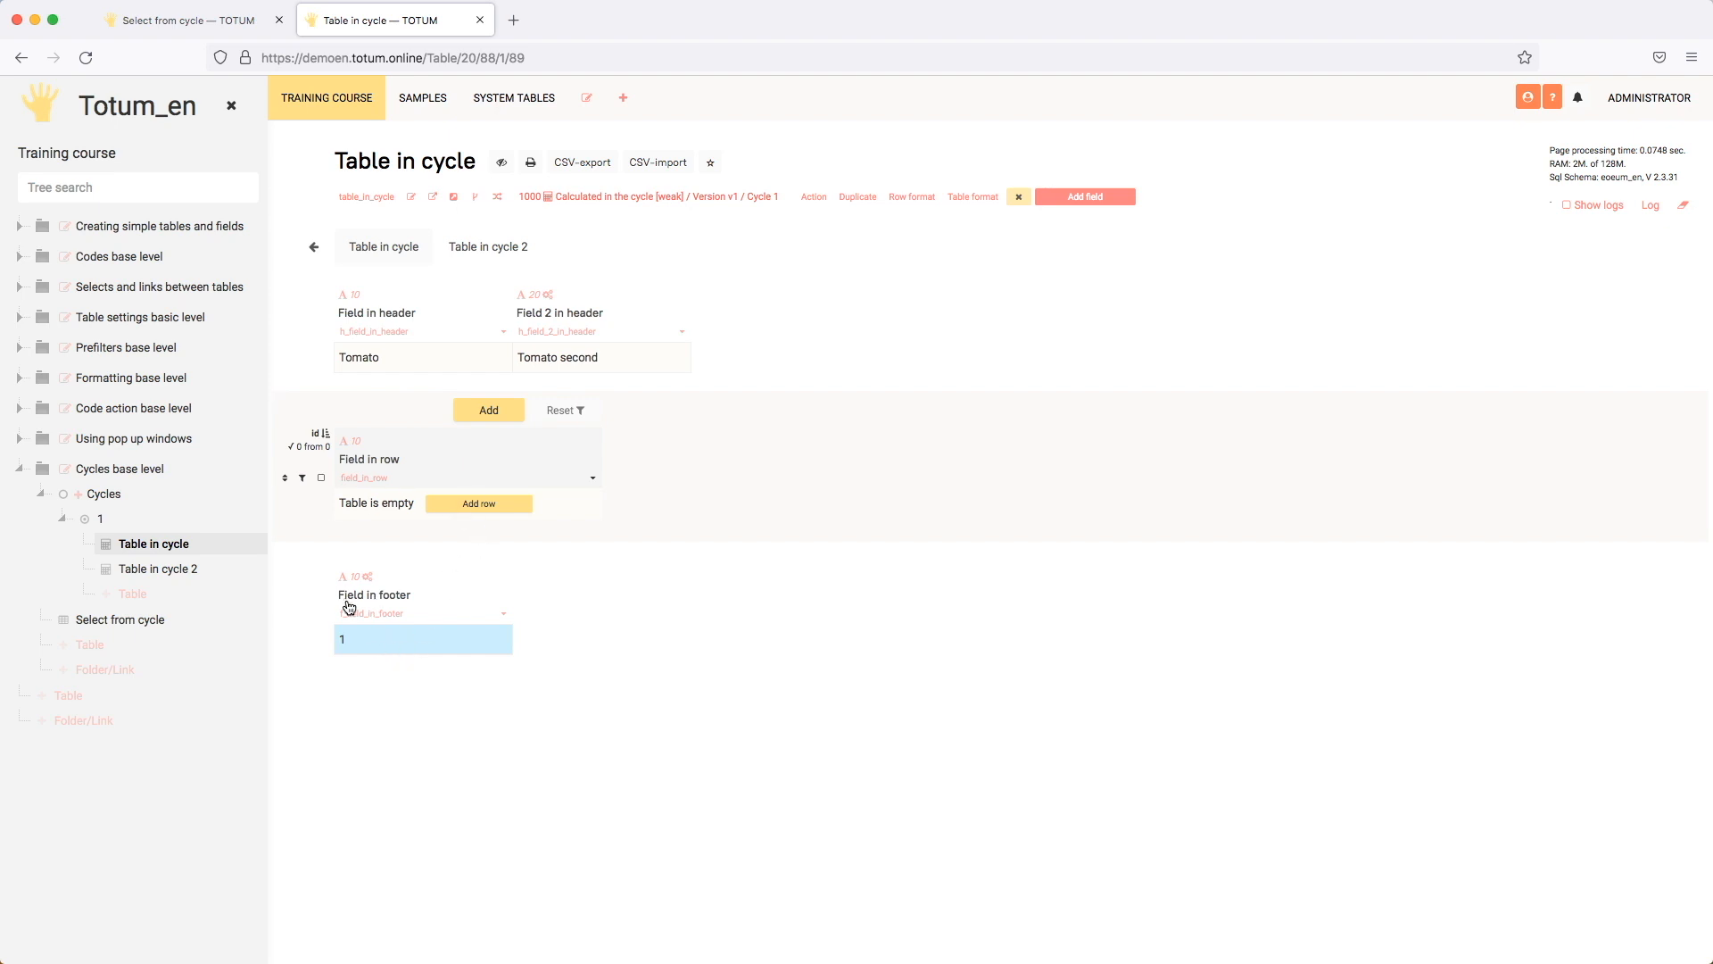
Step: Return to the Select from cycle table and copy the whole code of its Select from cycle header field
left_click(142, 620)
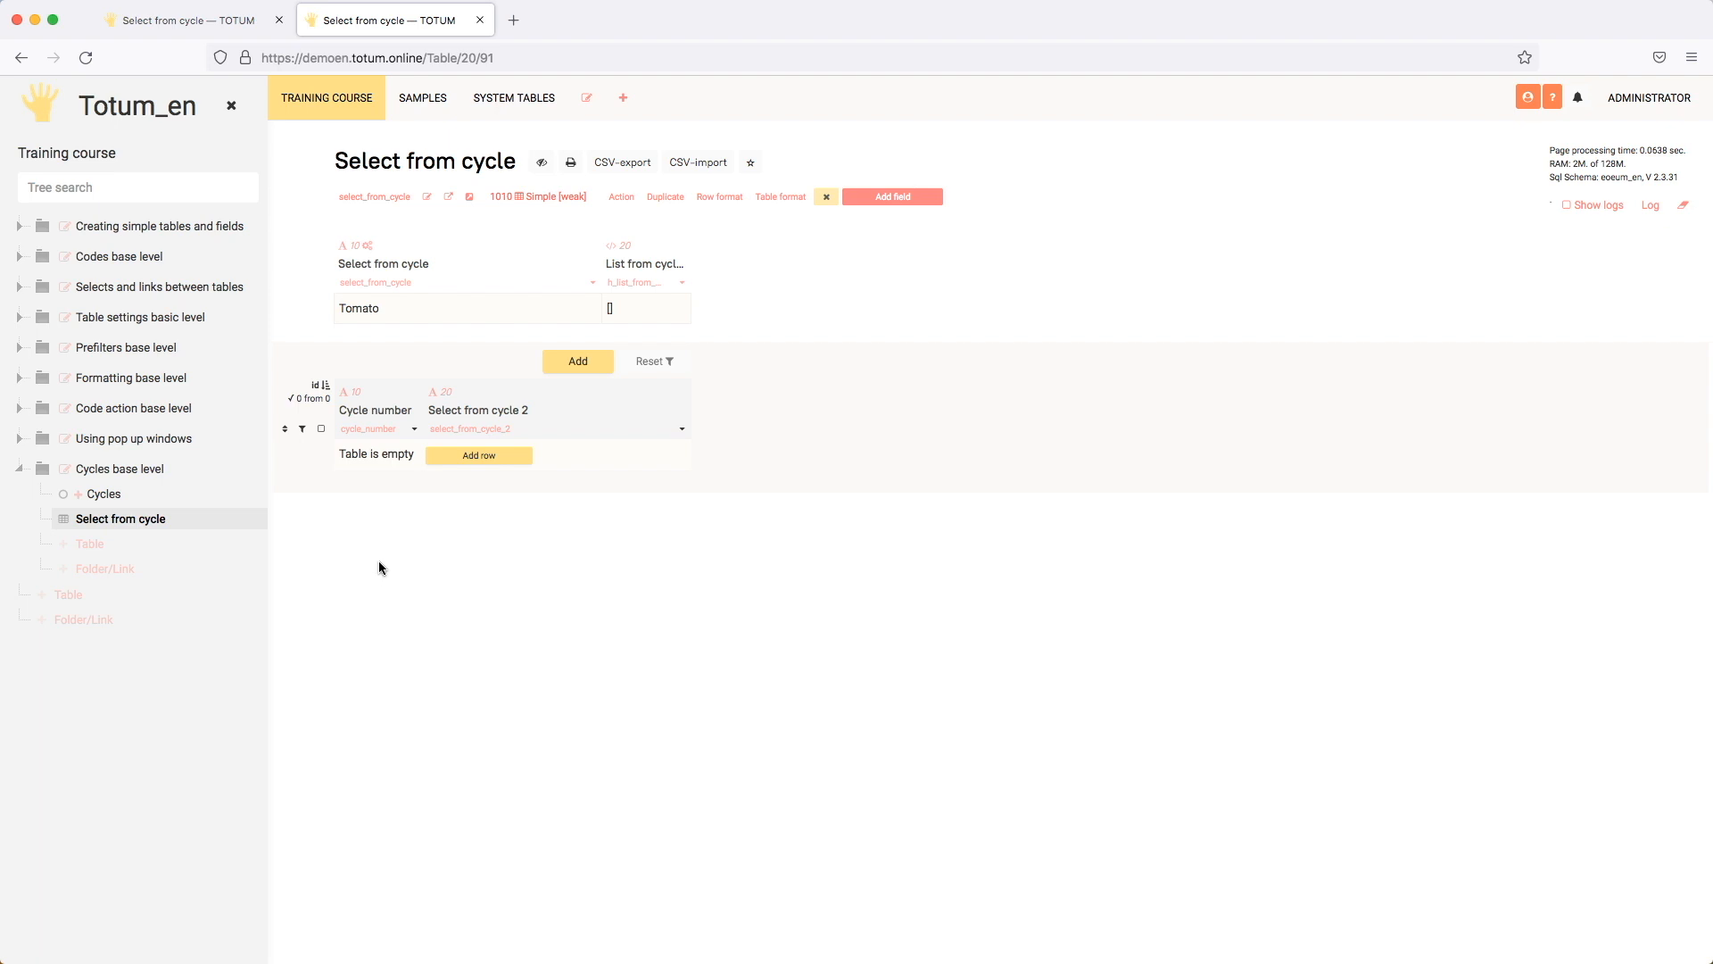
left_click(686, 432)
key("Escape")
left_click(591, 284)
scroll(660, 515, "down", 5)
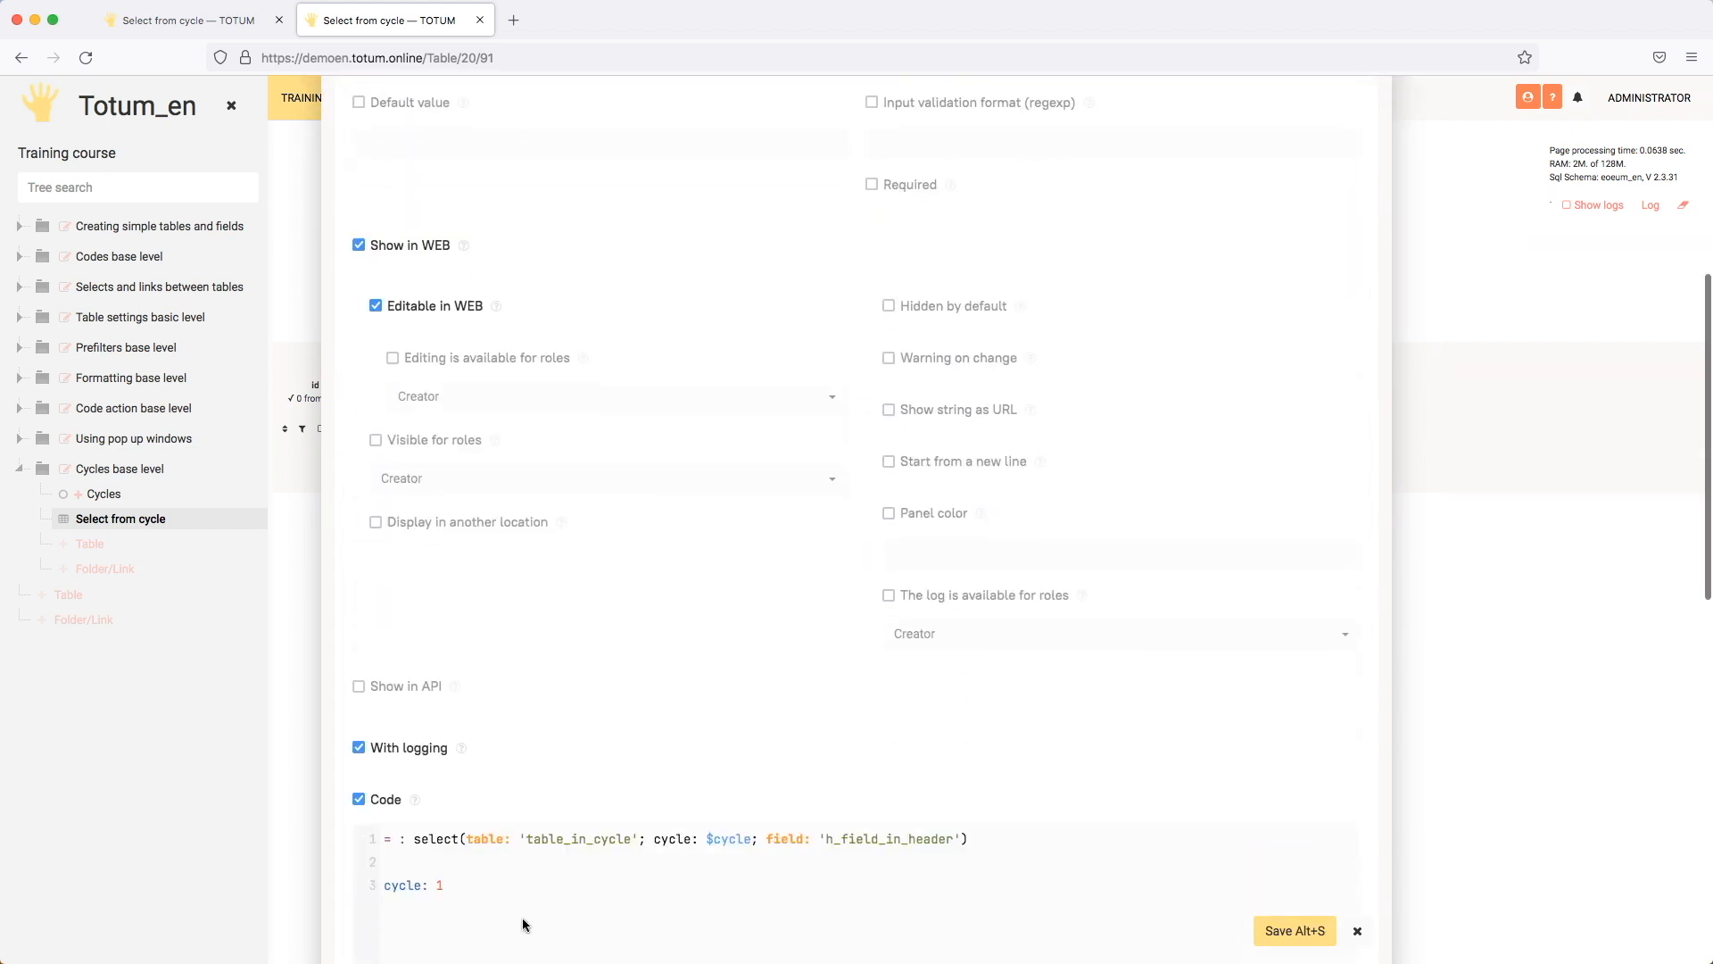
left_click_drag(522, 917, 333, 815)
key("super+c")
left_click(1357, 931)
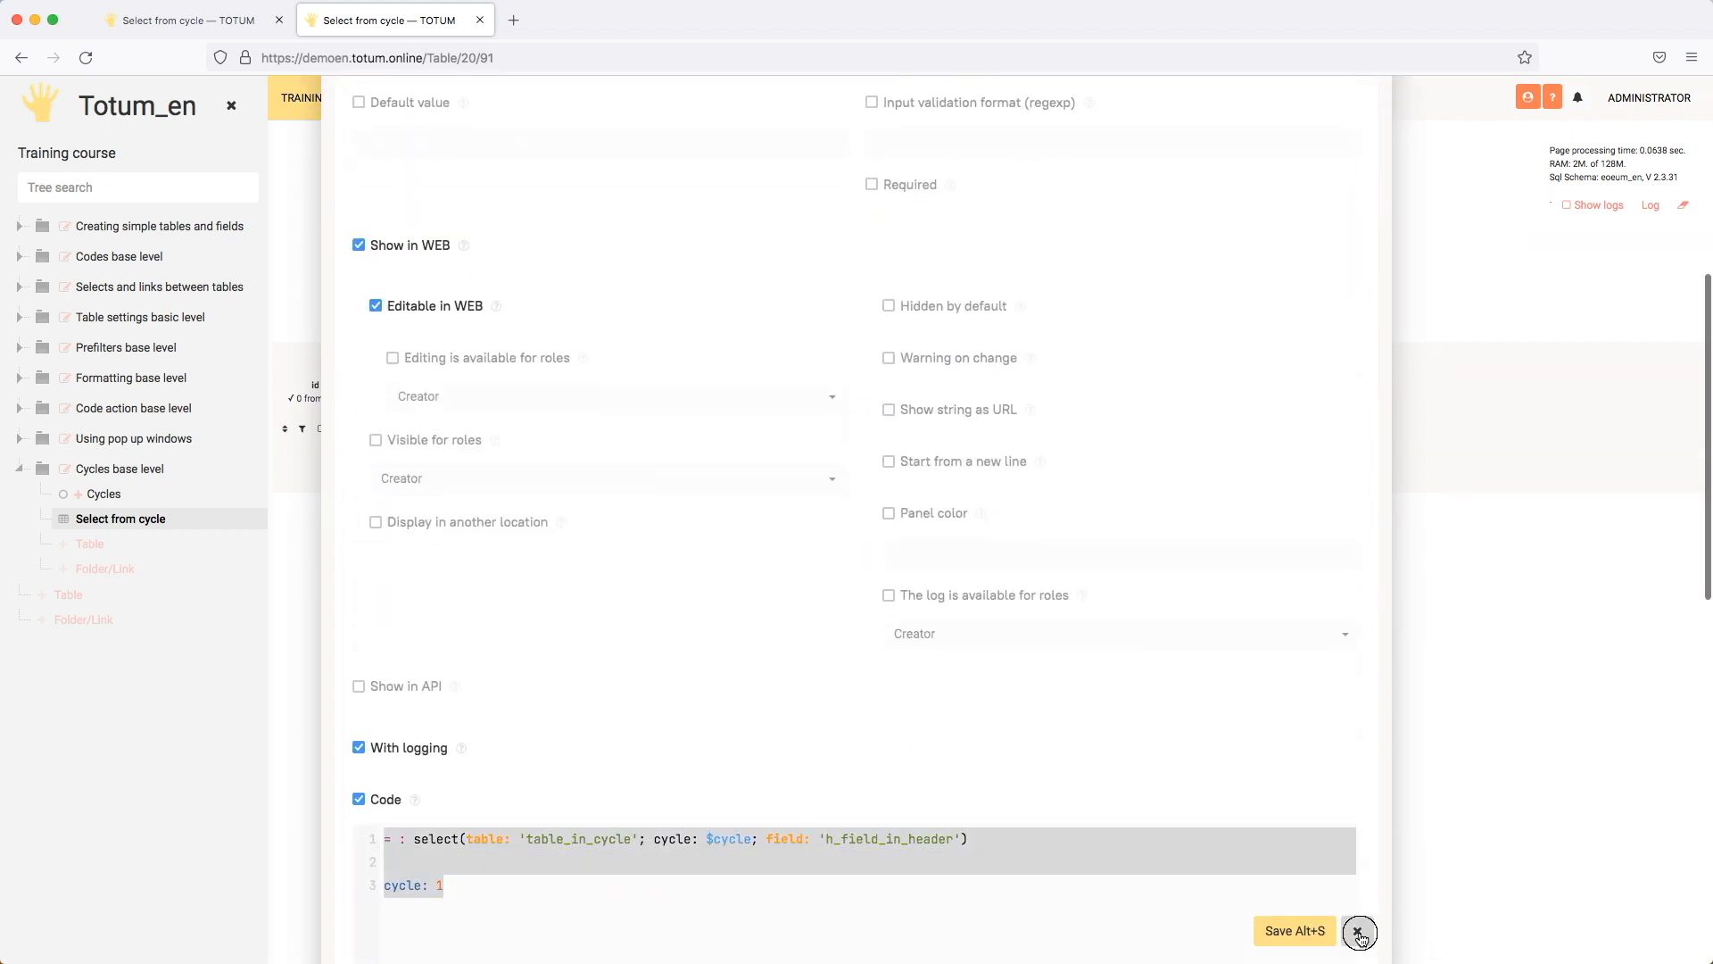
Step: Enable Code for the Select from cycle 2 column and paste the copied select code into it
left_click(686, 432)
scroll(735, 578, "down", 10)
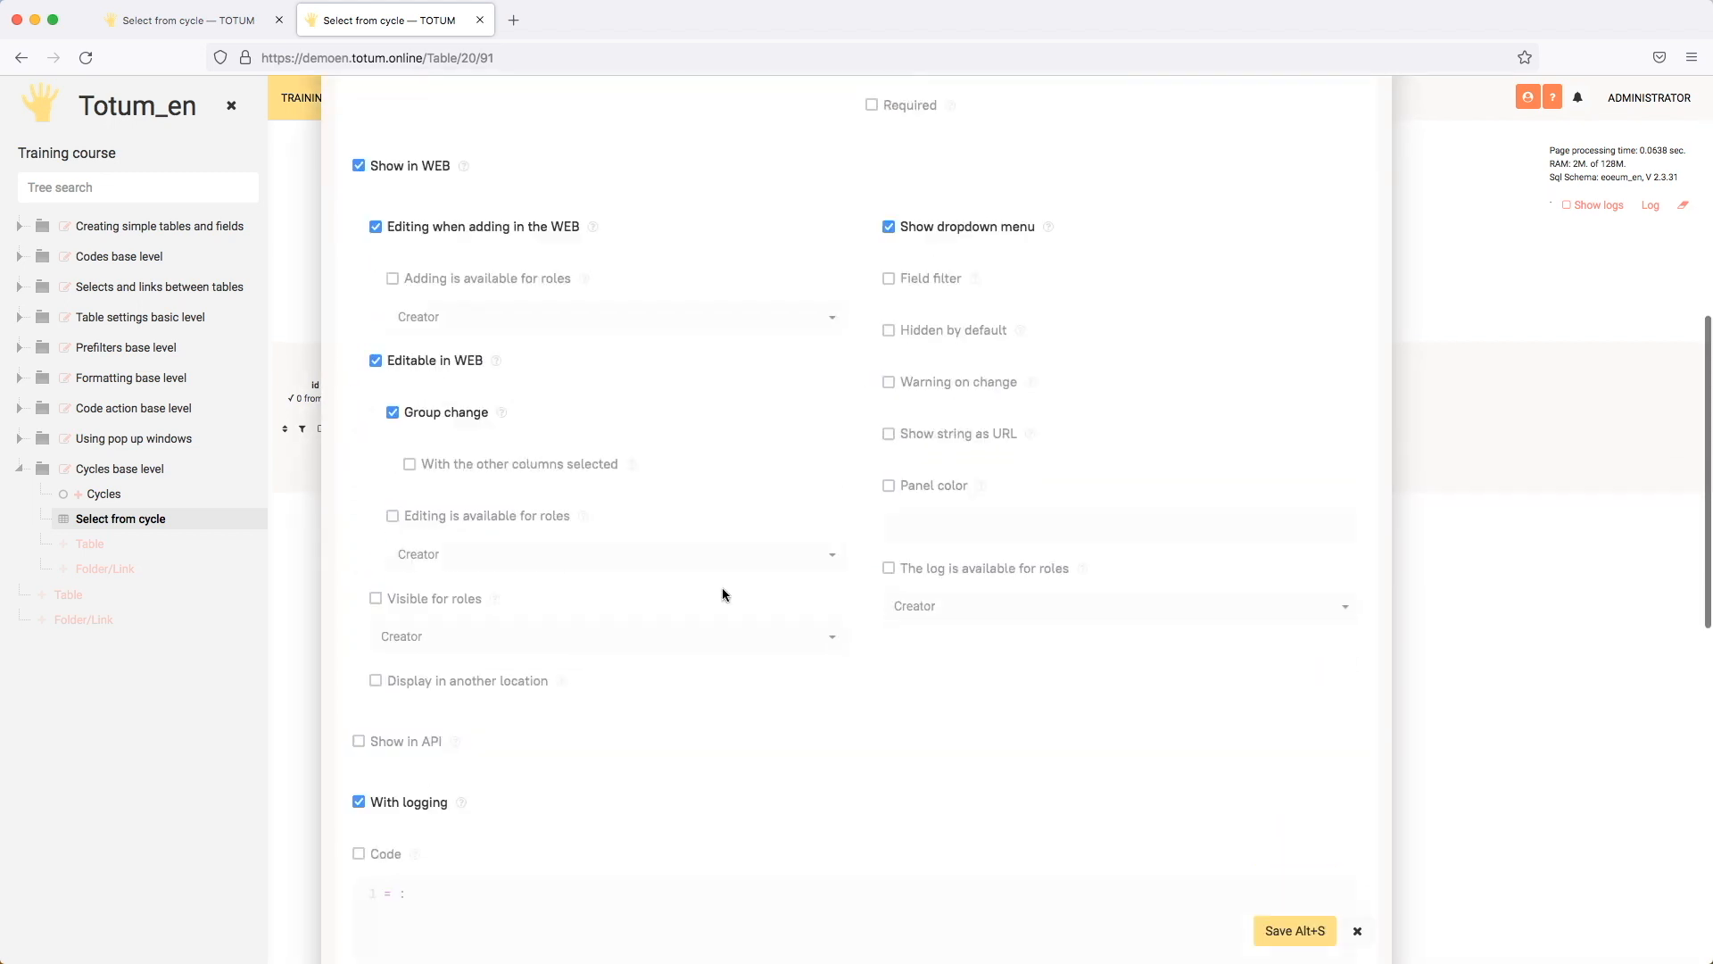
left_click(359, 525)
left_click(465, 578)
key("super+v")
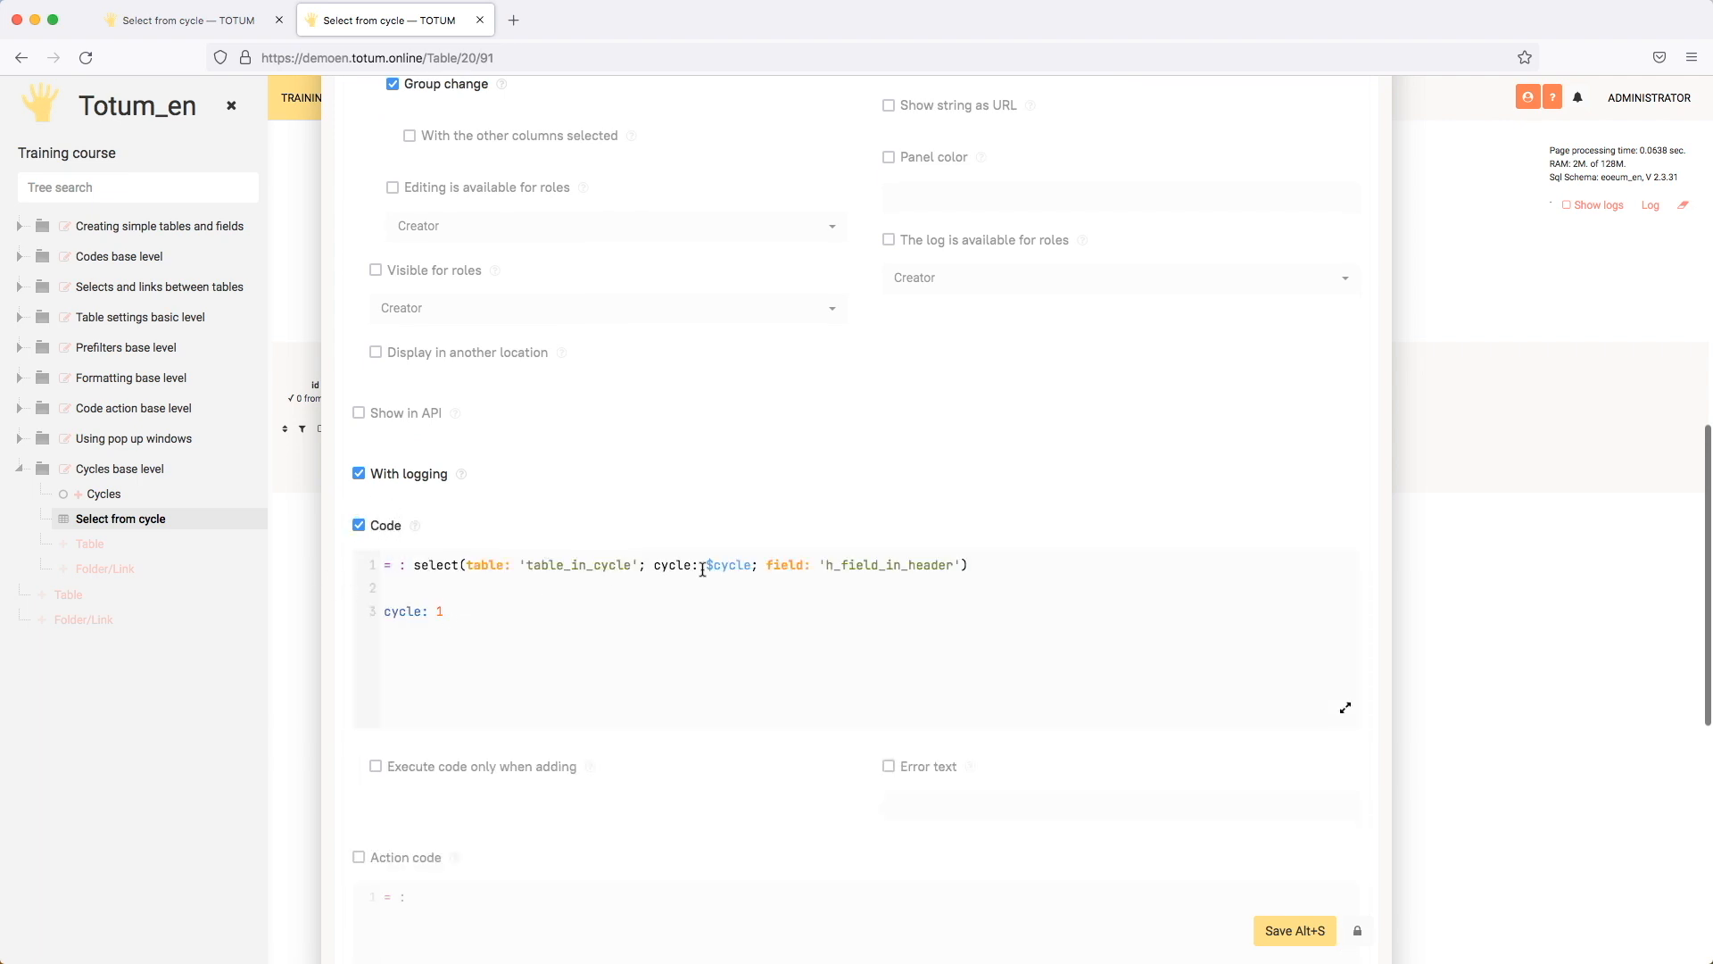
Step: Replace $cycle with #cycle_number in the pasted code, delete the separate cycle: 1 line, and save the column
left_click_drag(705, 565, 751, 564)
type("#")
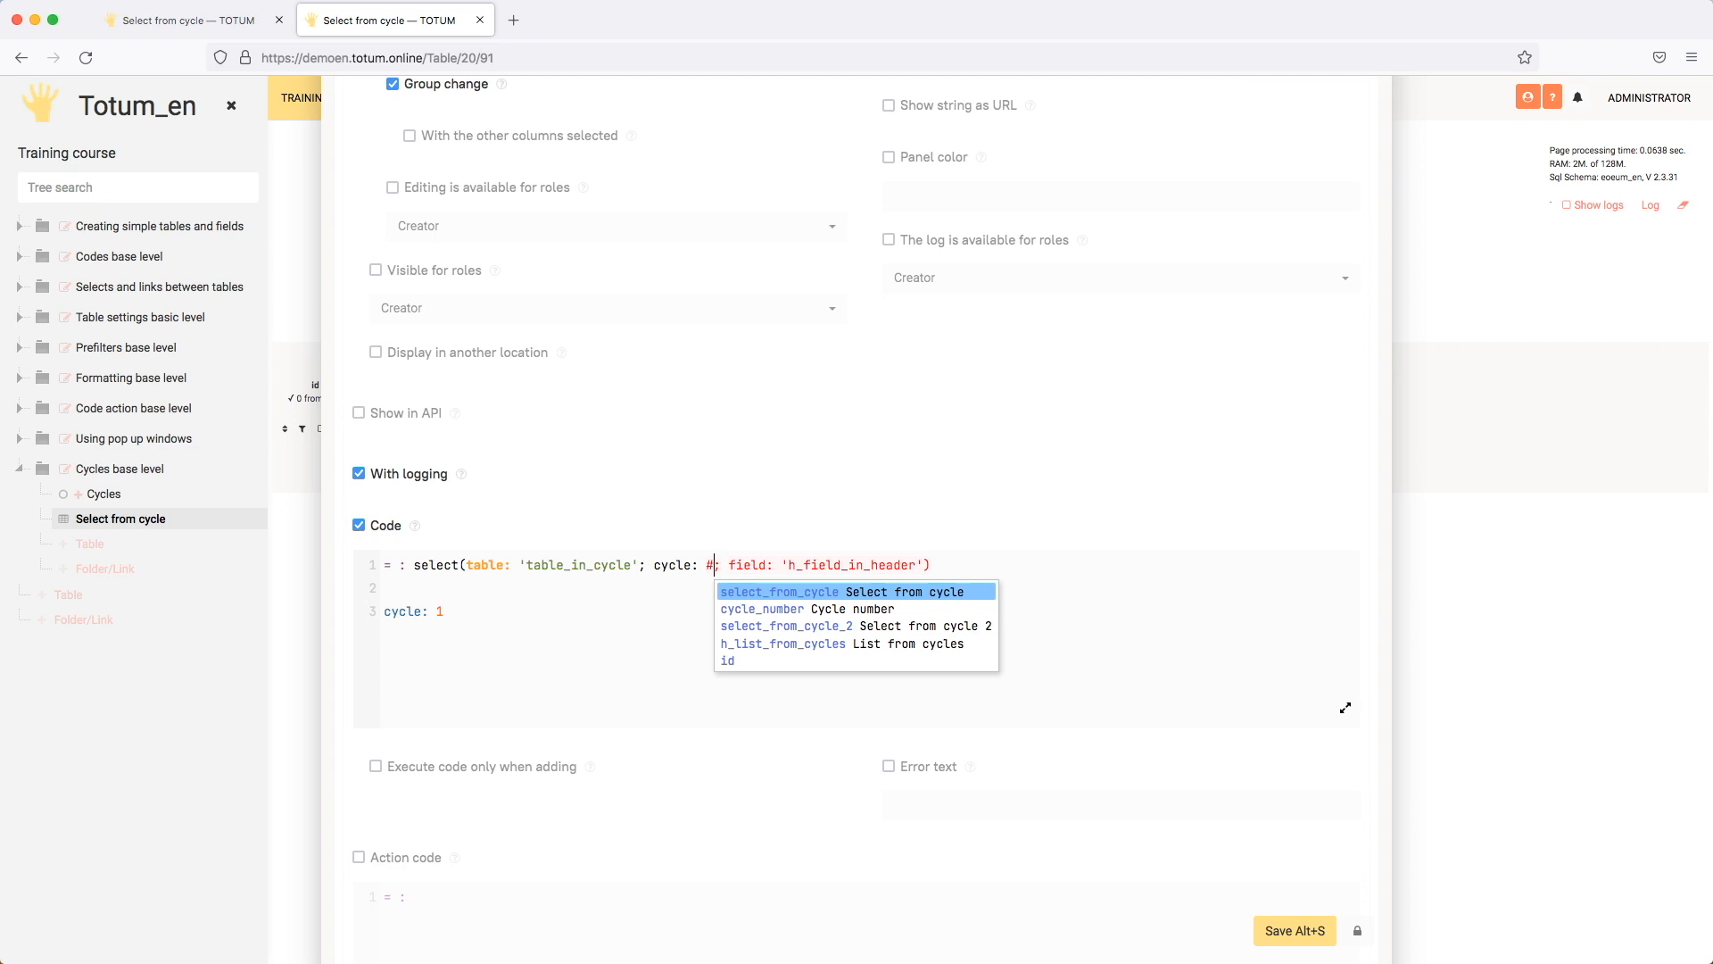
key("Down")
key("Return")
left_click_drag(508, 611, 361, 609)
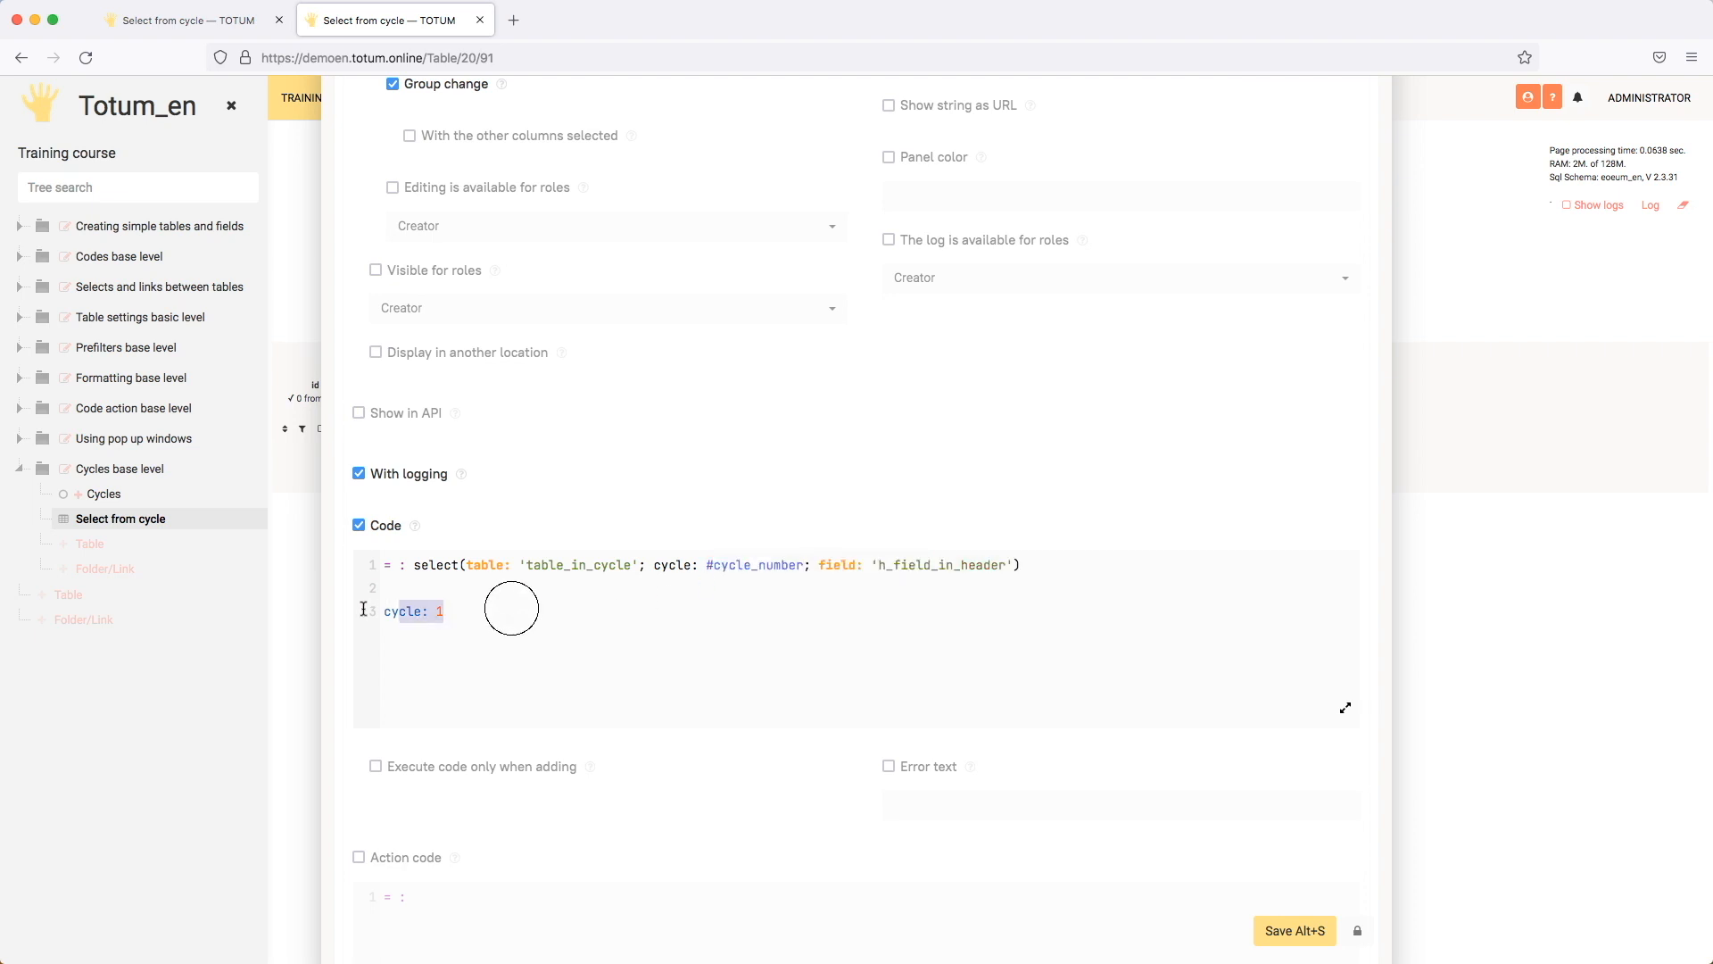
key("BackSpace")
key("BackSpace")
key("BackSpace")
left_click(1300, 929)
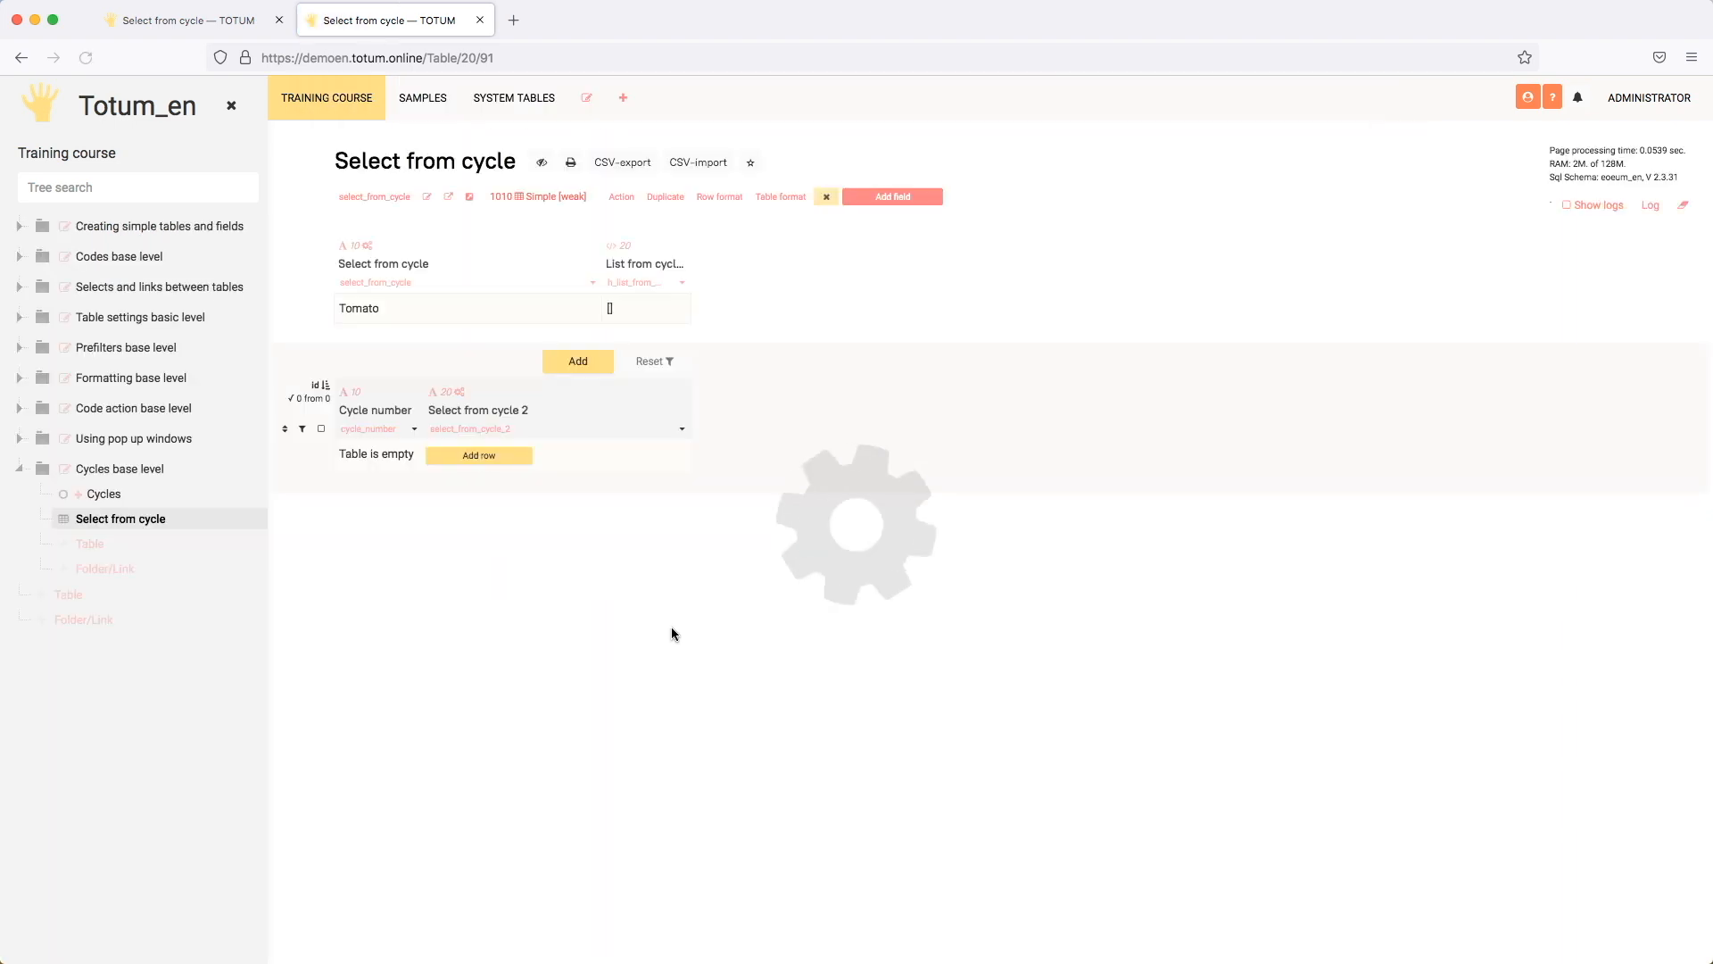
Step: Add a row with cycle number 1 and save it, keeping row entry open for another row
left_click(483, 455)
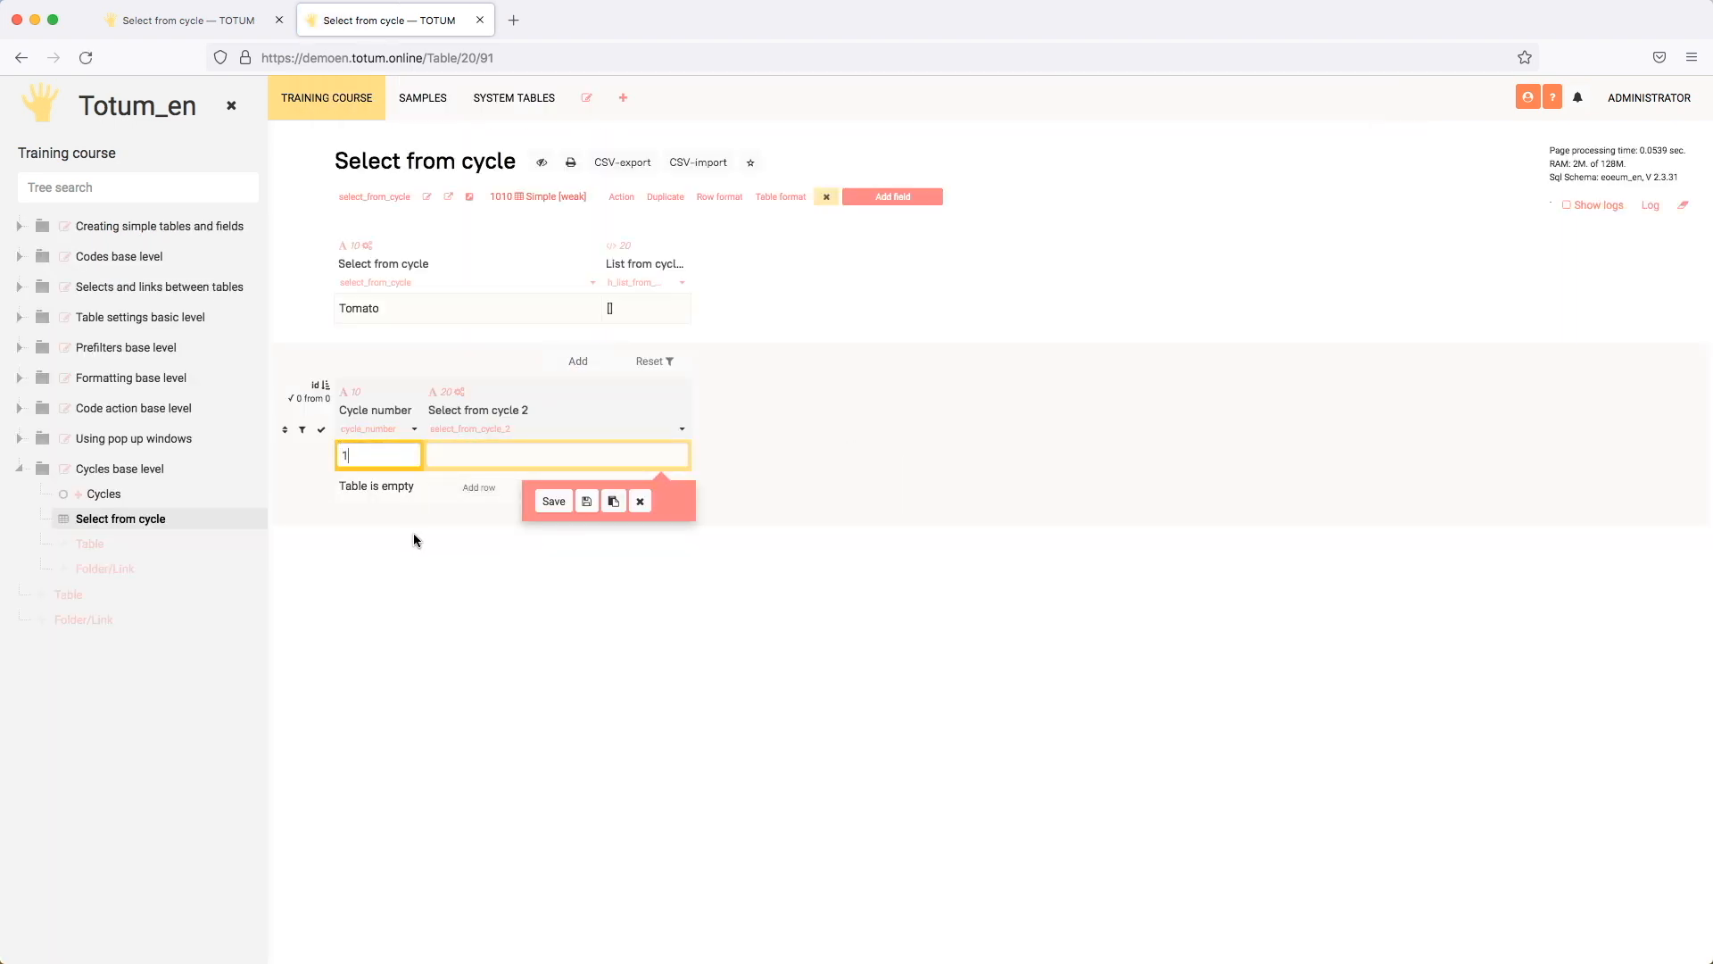
key("Tab")
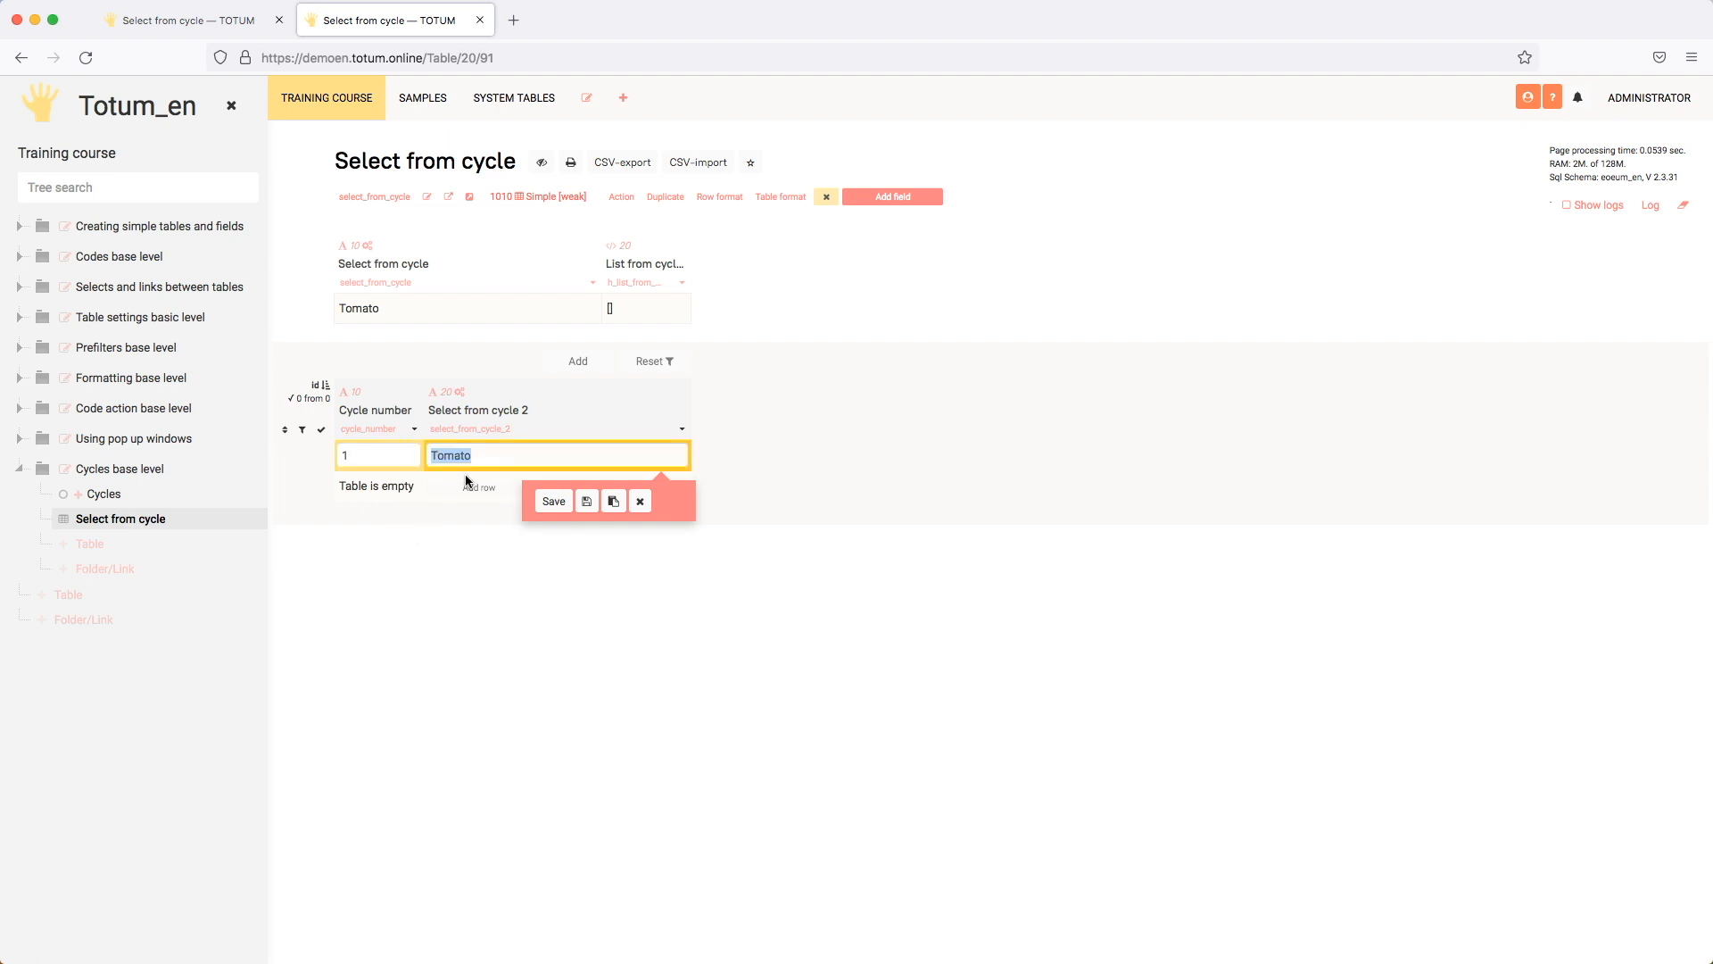
left_click(586, 502)
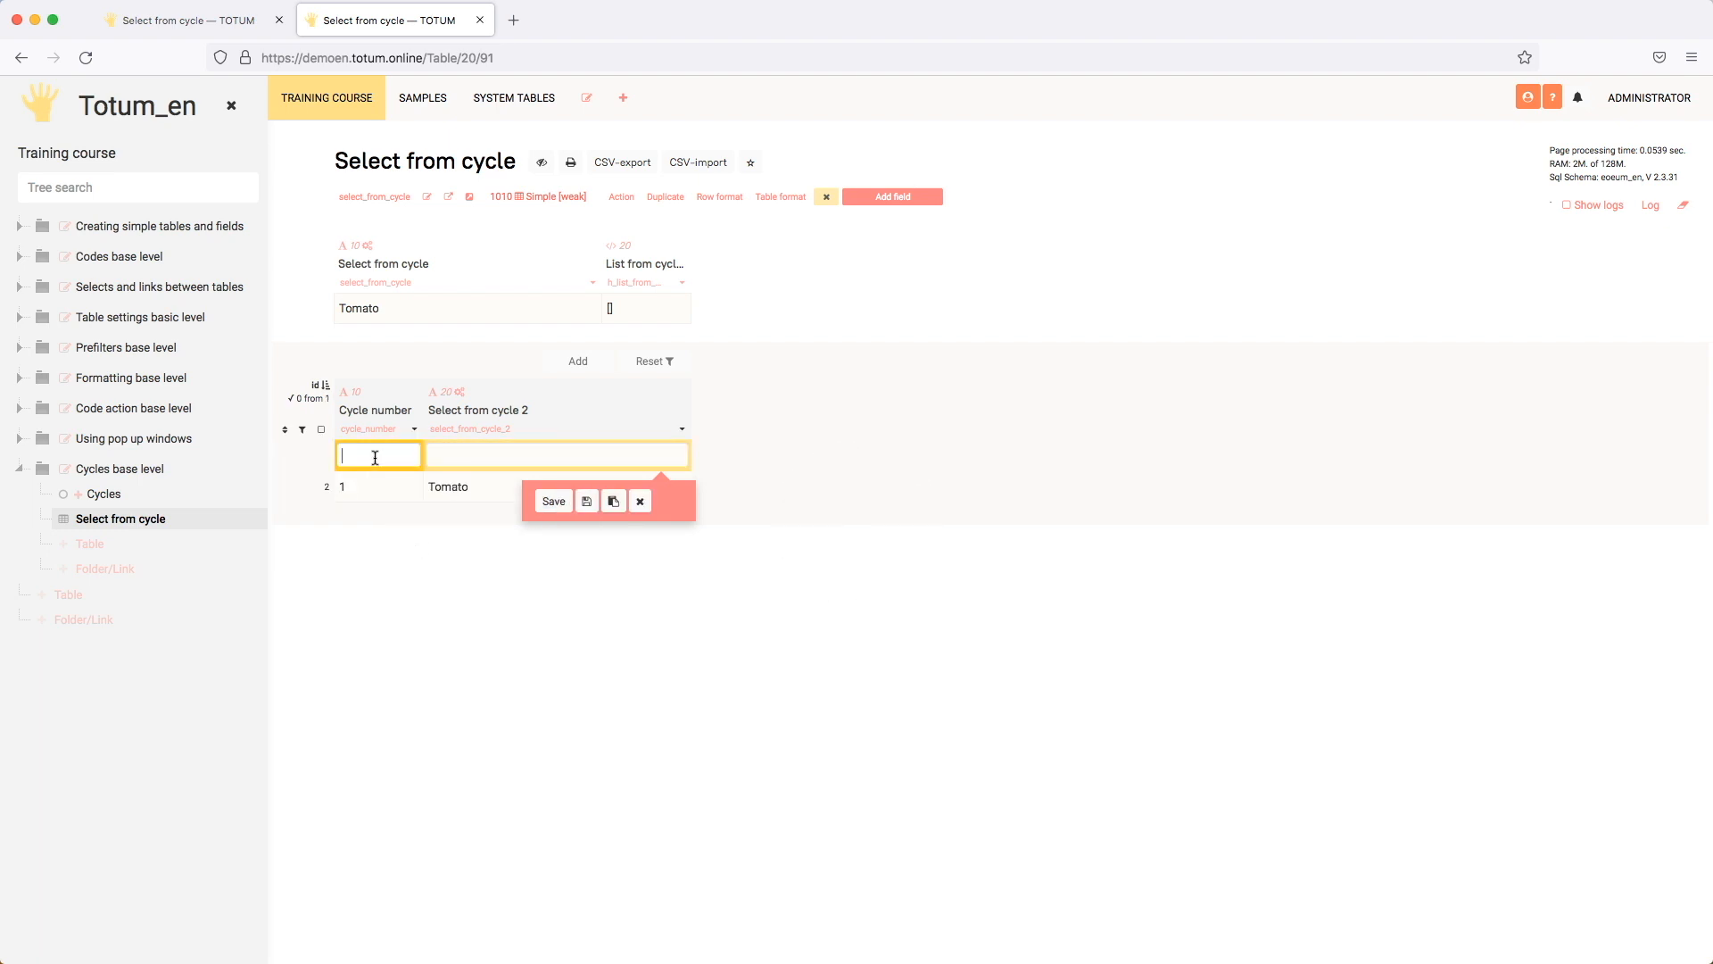
Step: Add rows with cycle numbers 2 and 3 to the table and save them
key("Tab")
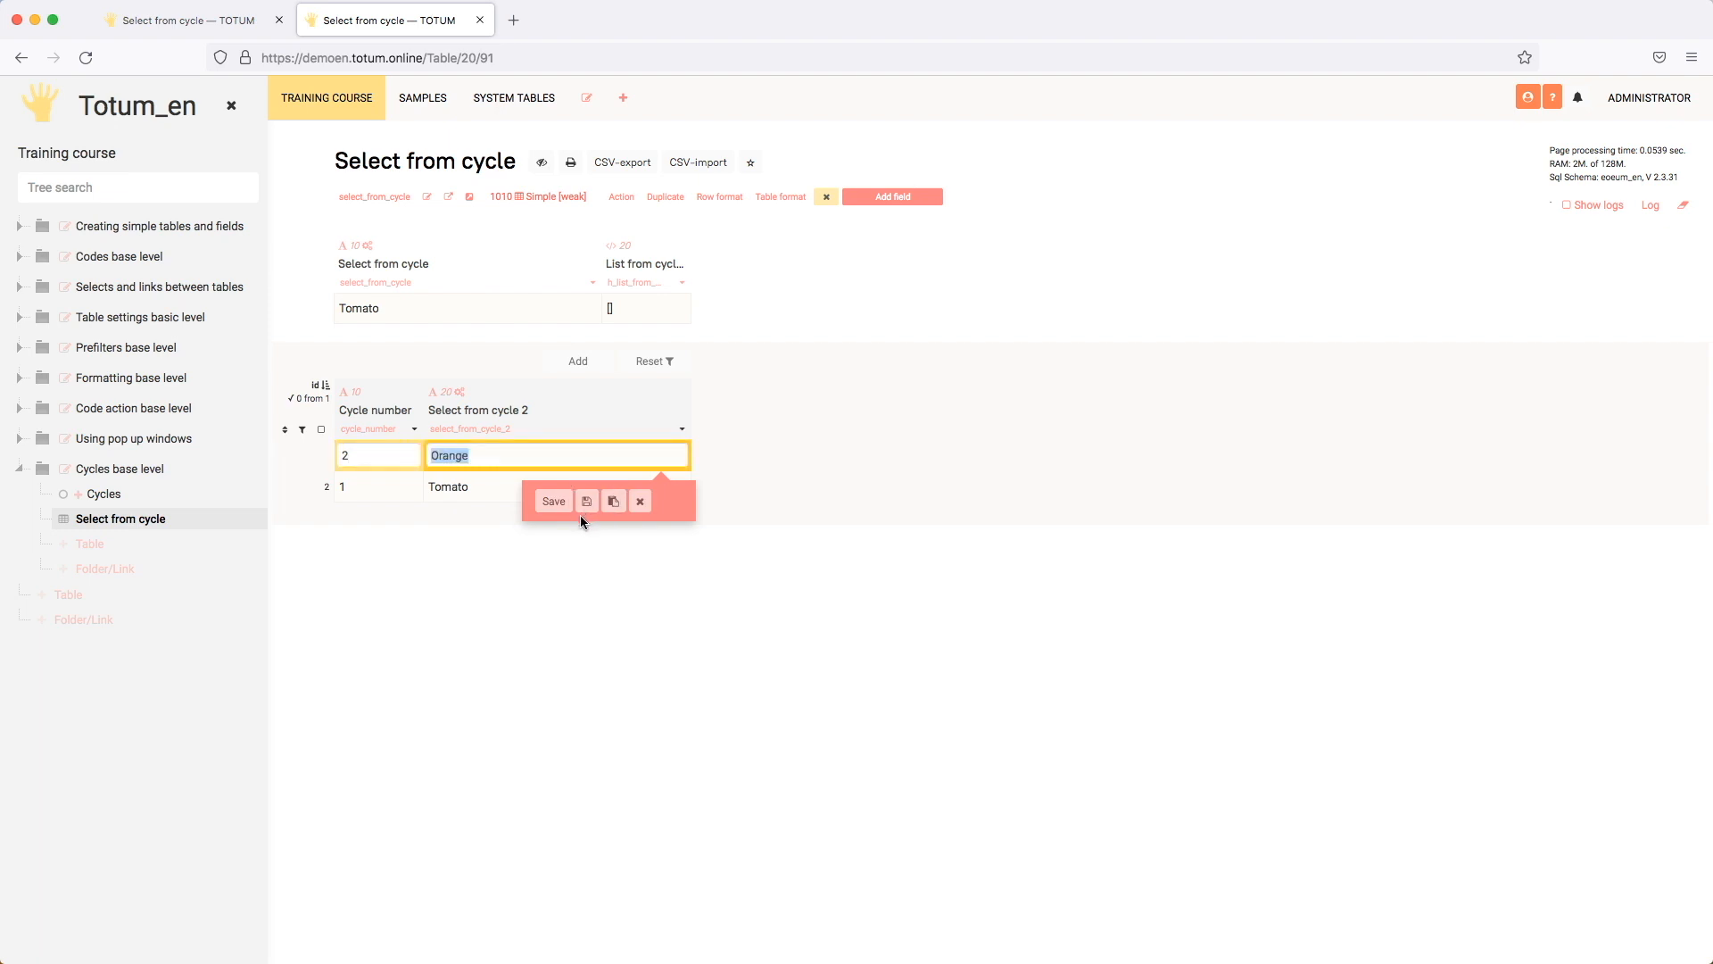
left_click(586, 502)
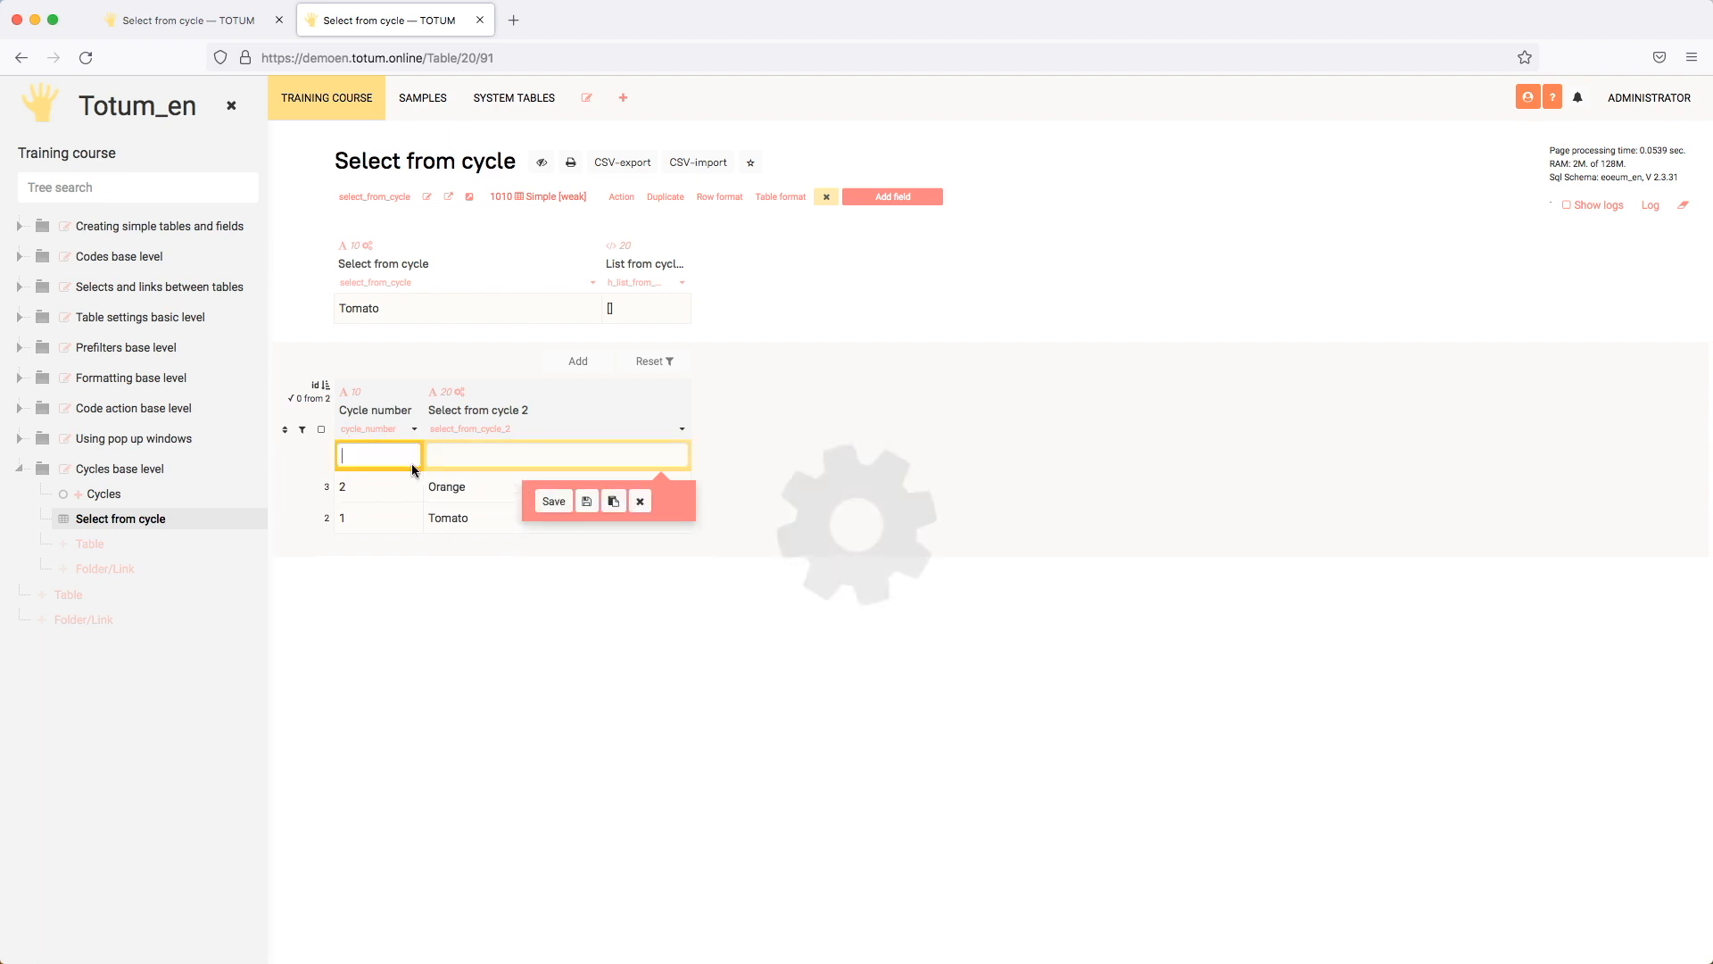
left_click(553, 502)
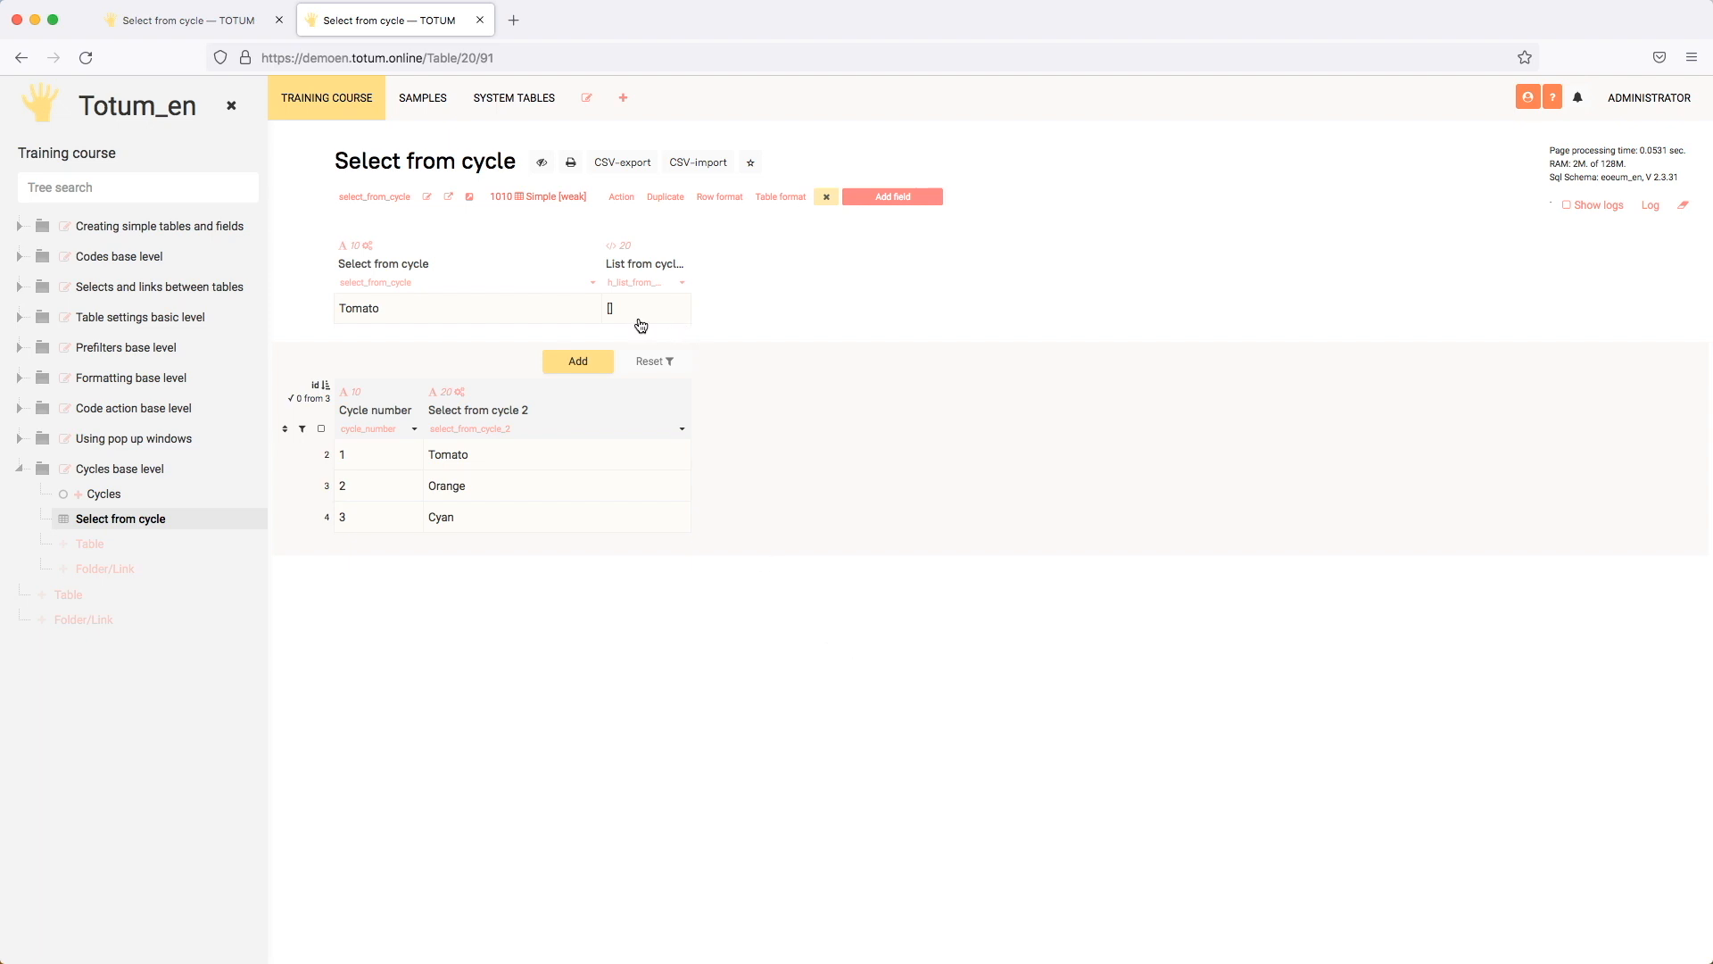
Step: Enable Code for the List from cycles header field and insert a select function on its first line
left_click(682, 282)
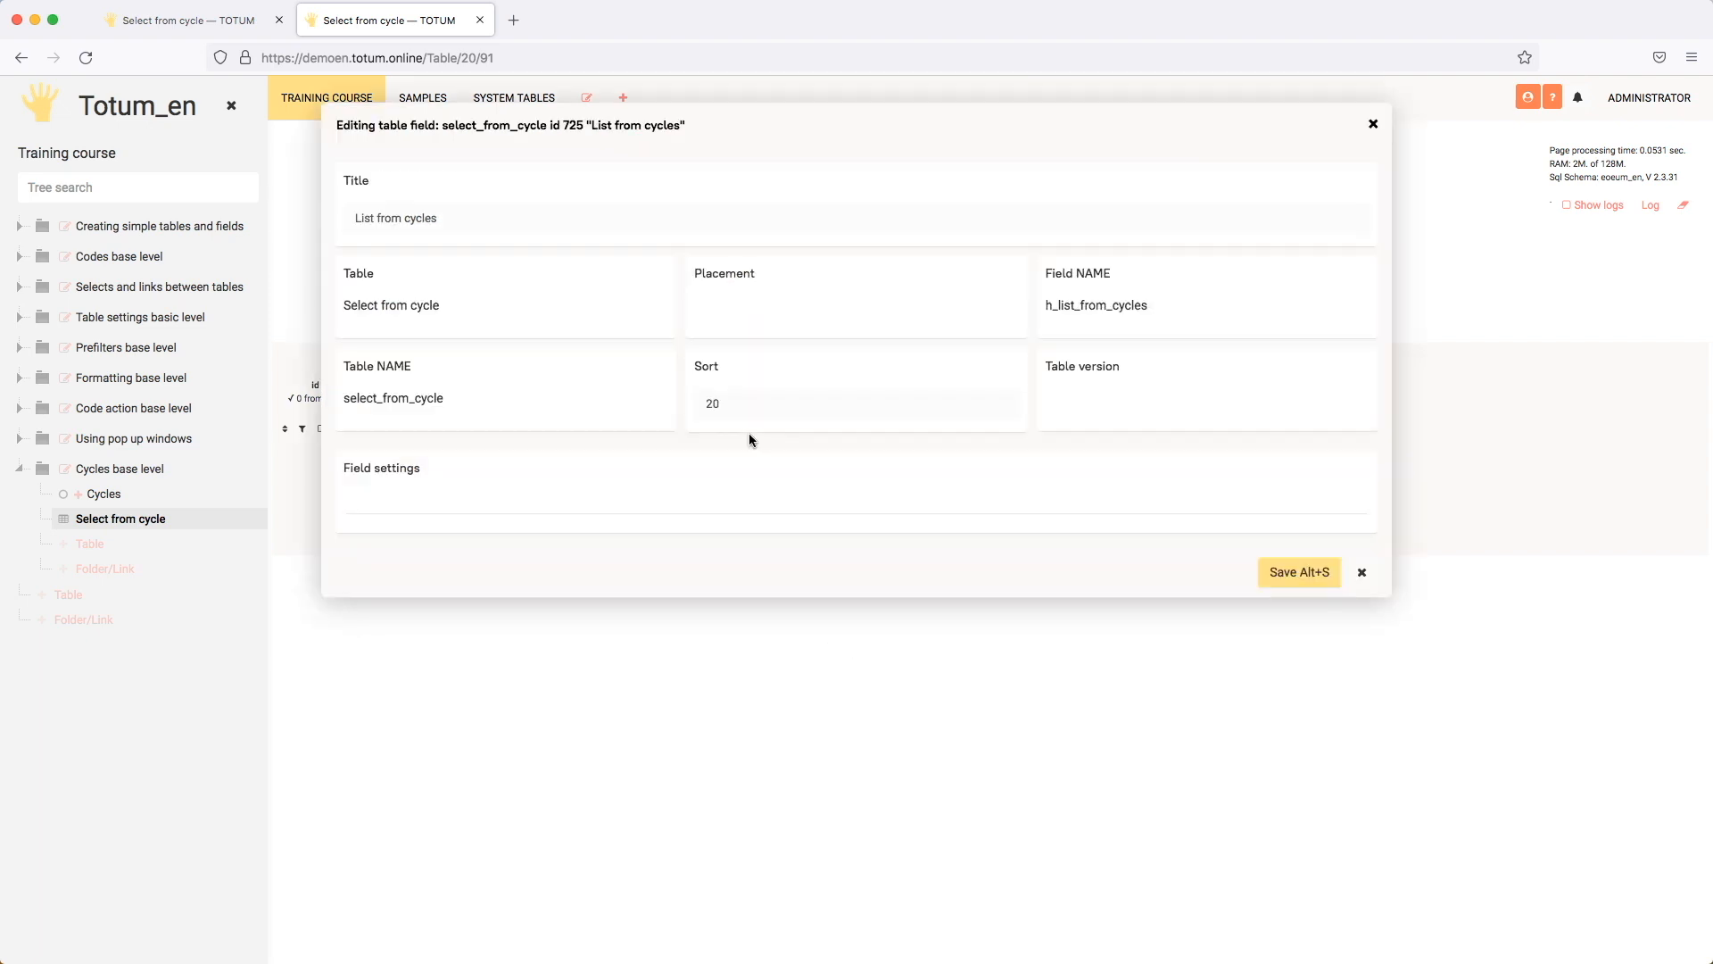
scroll(747, 432, "down", 3)
scroll(747, 431, "down", 5)
left_click(374, 439)
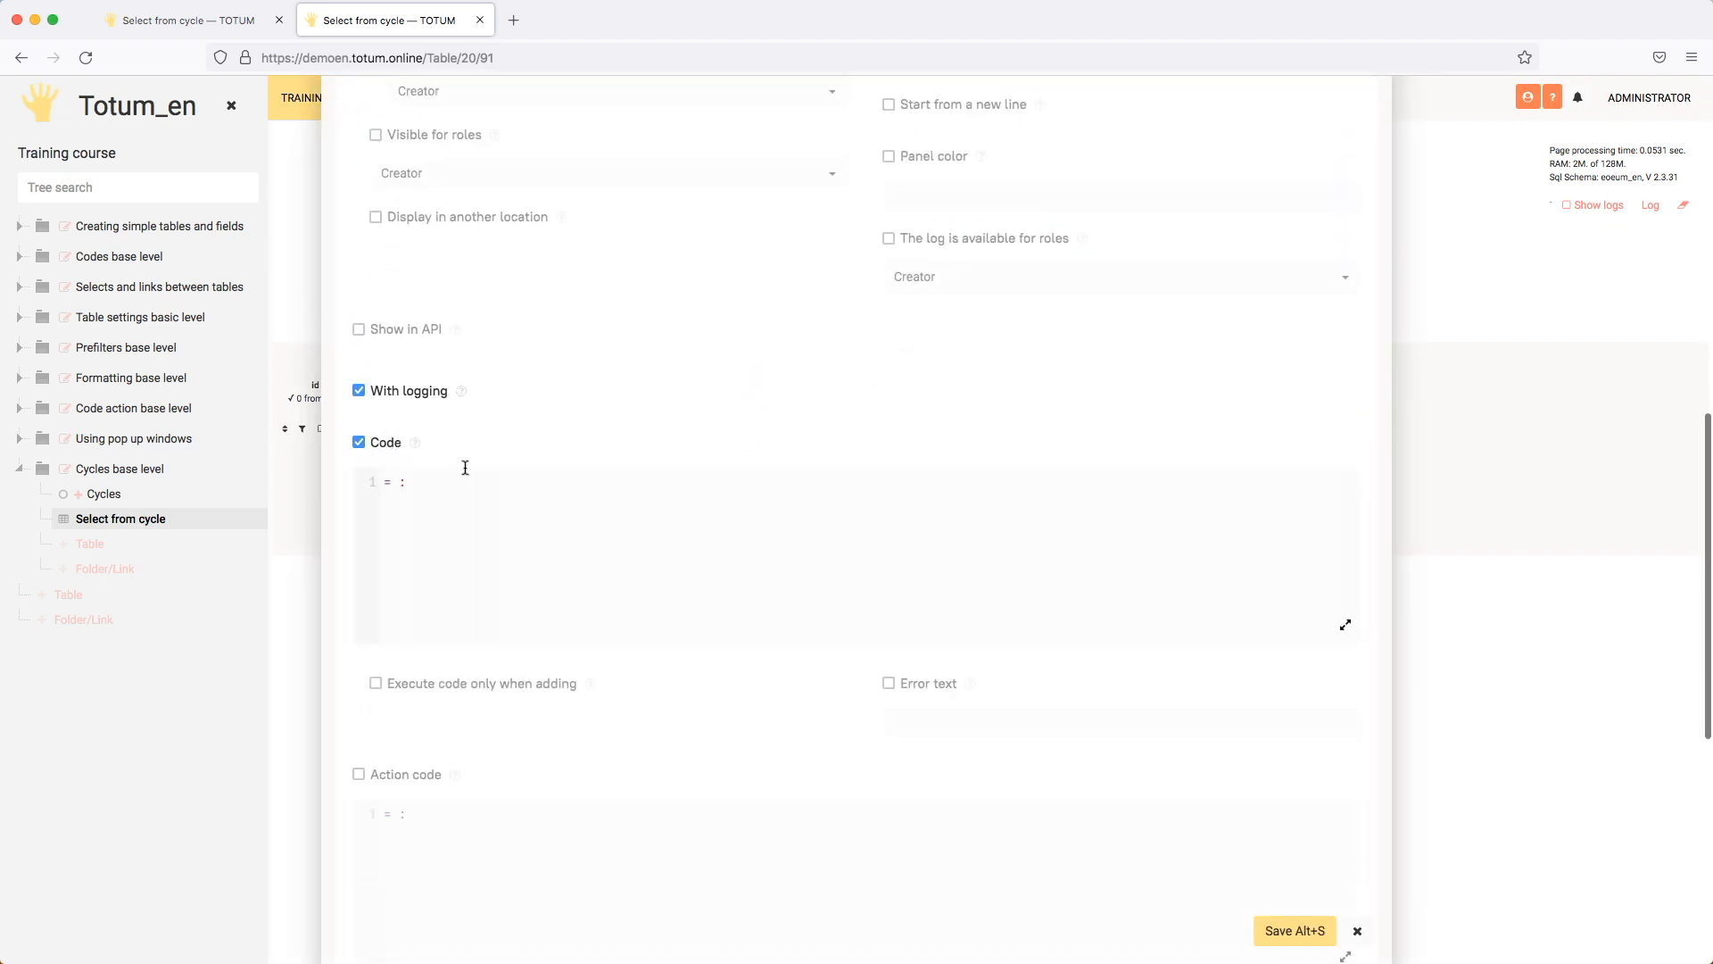
left_click(457, 475)
type("sel")
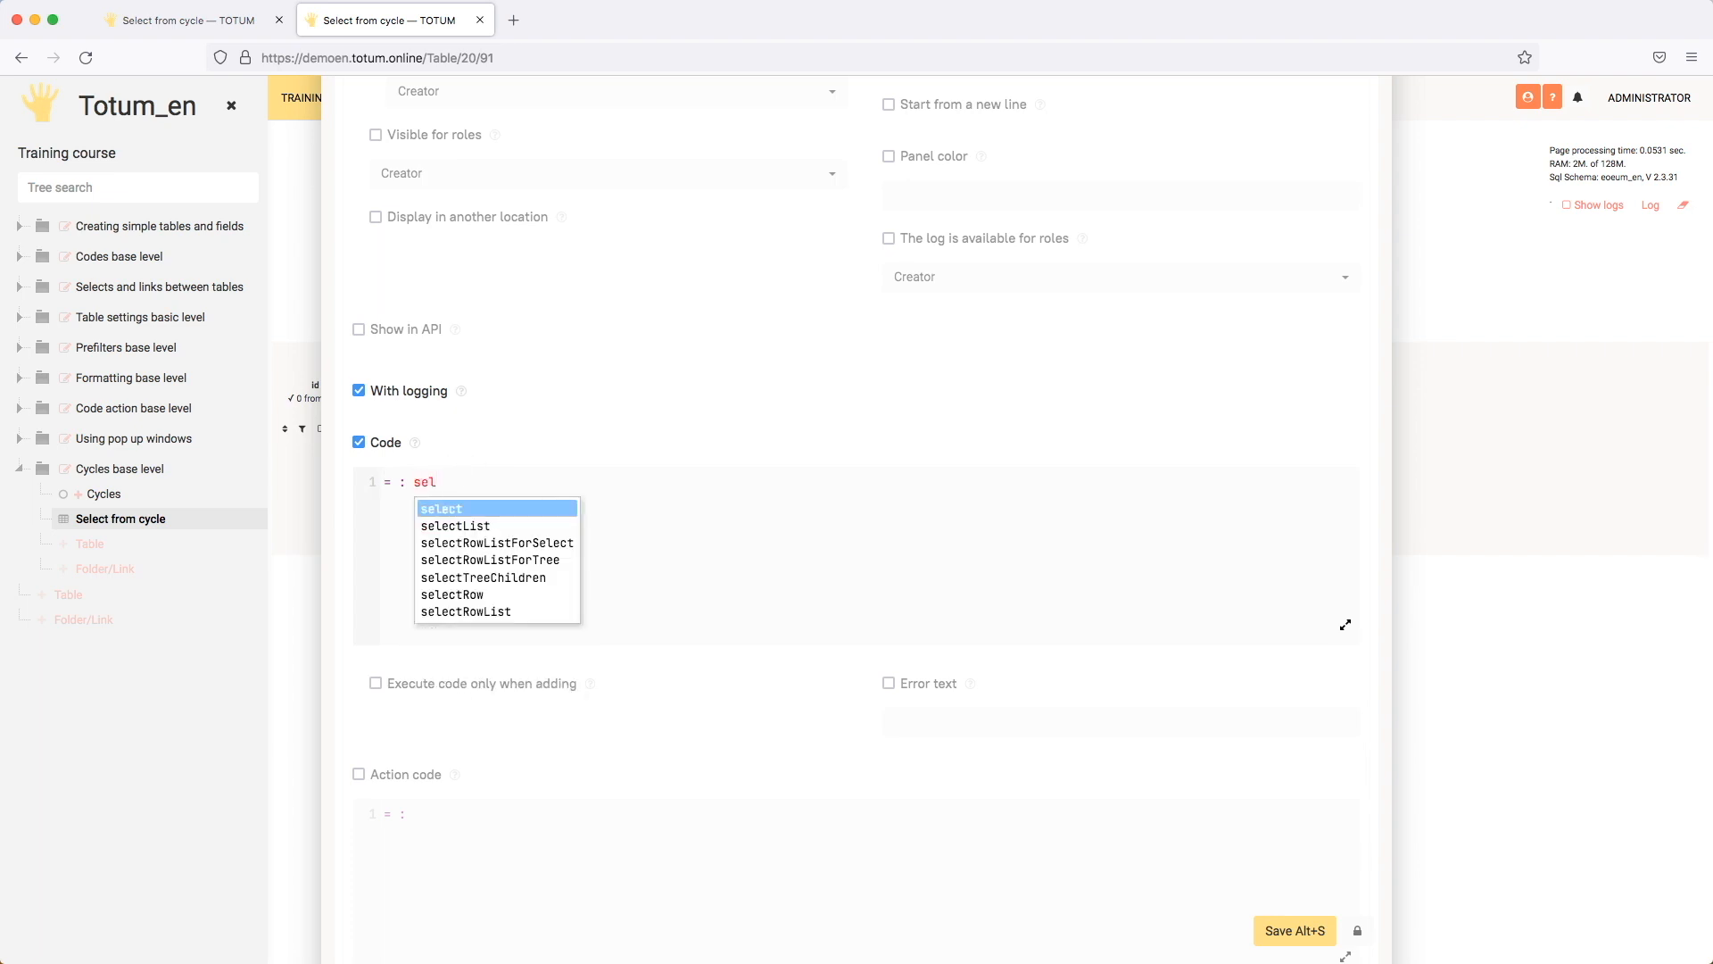
key("Return")
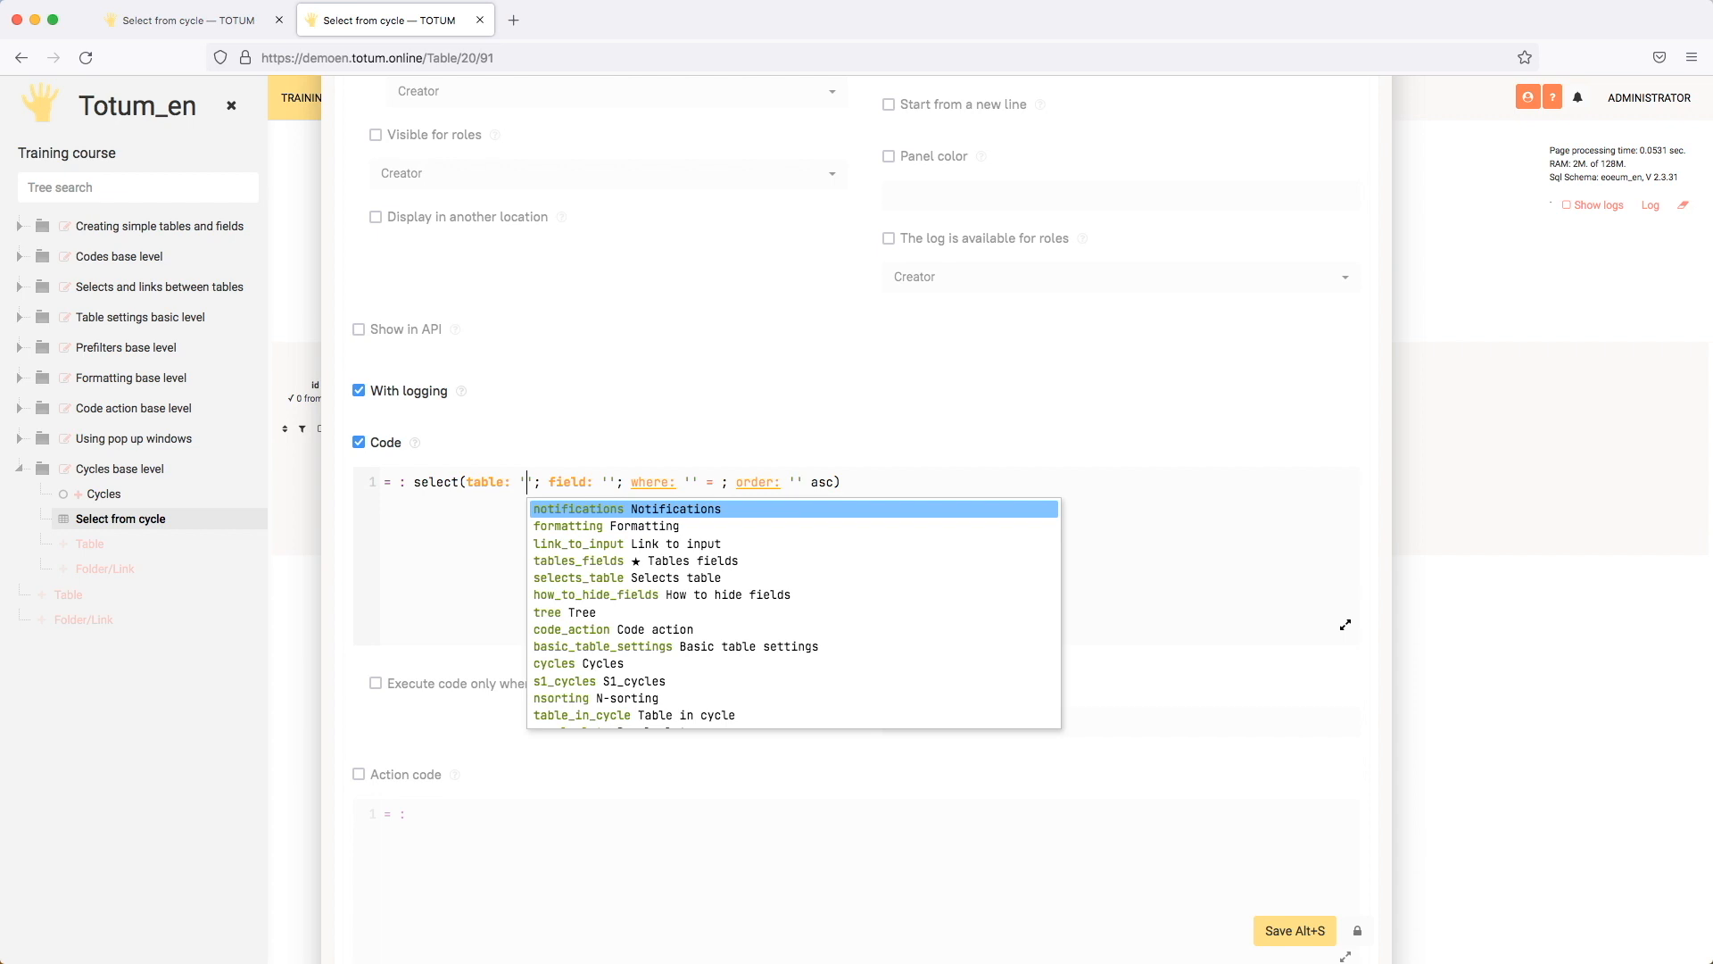
Step: Set the select's table to table_in_cycle and field to h_field_in_header, and remove its where and order parameters
type("table")
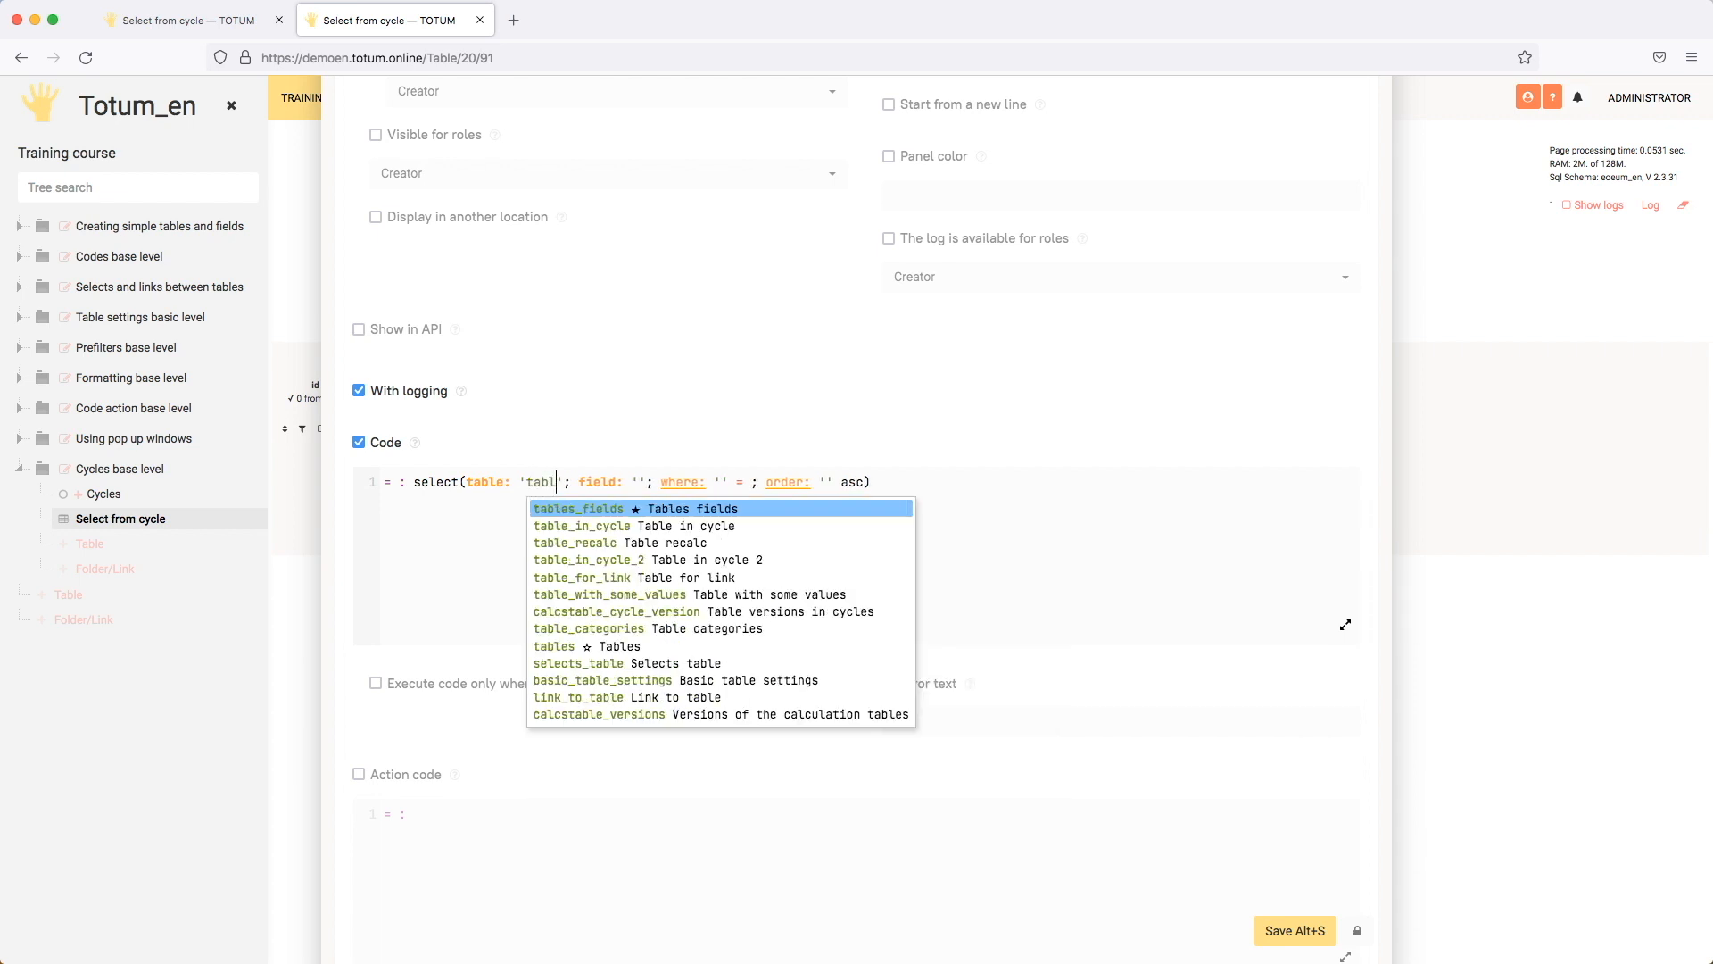
key("Return")
key("Tab")
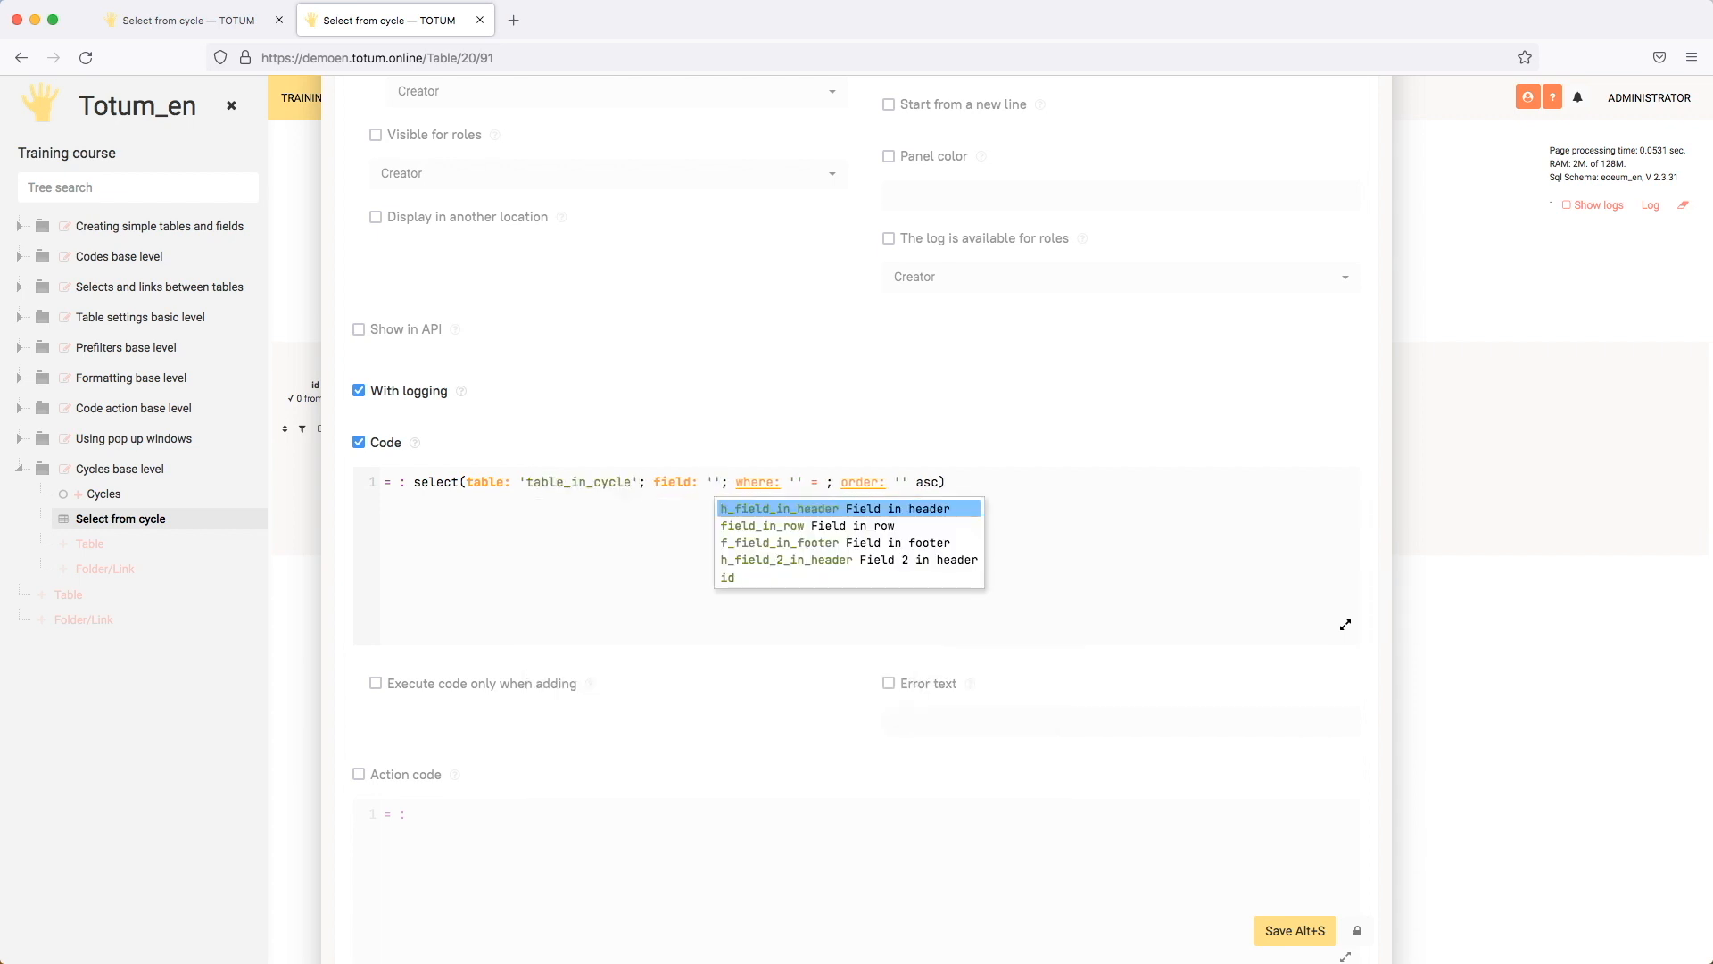
key("Return")
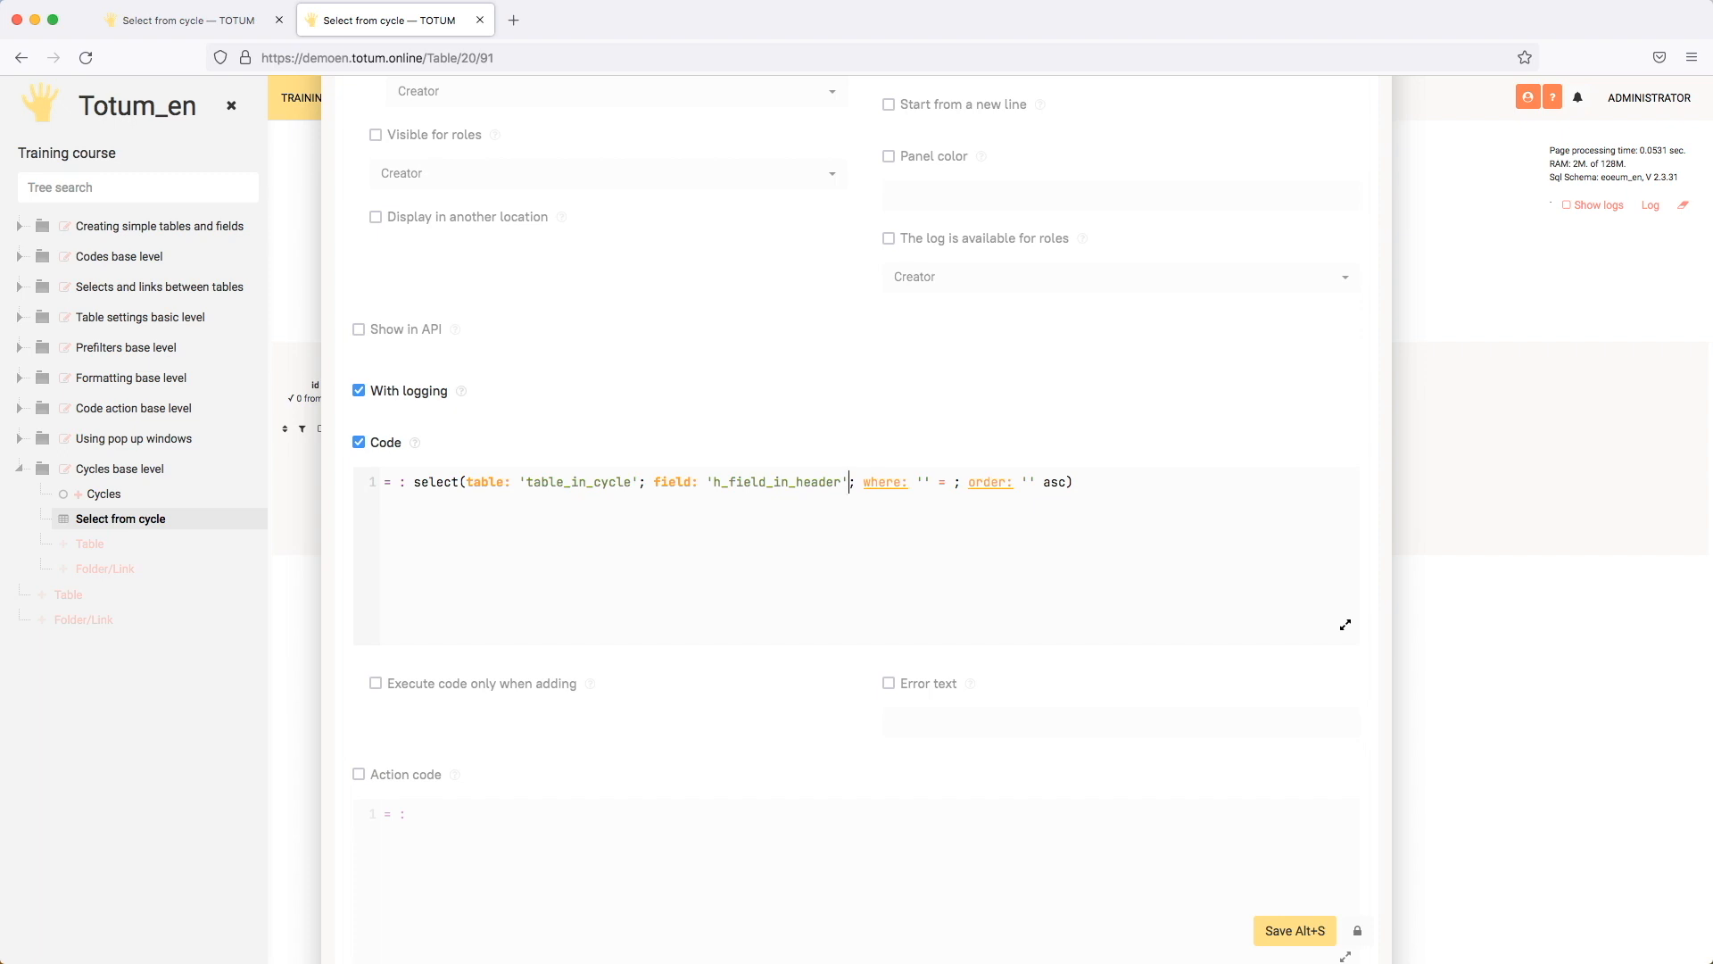
key("Tab")
key("BackSpace")
key("Tab")
key("BackSpace")
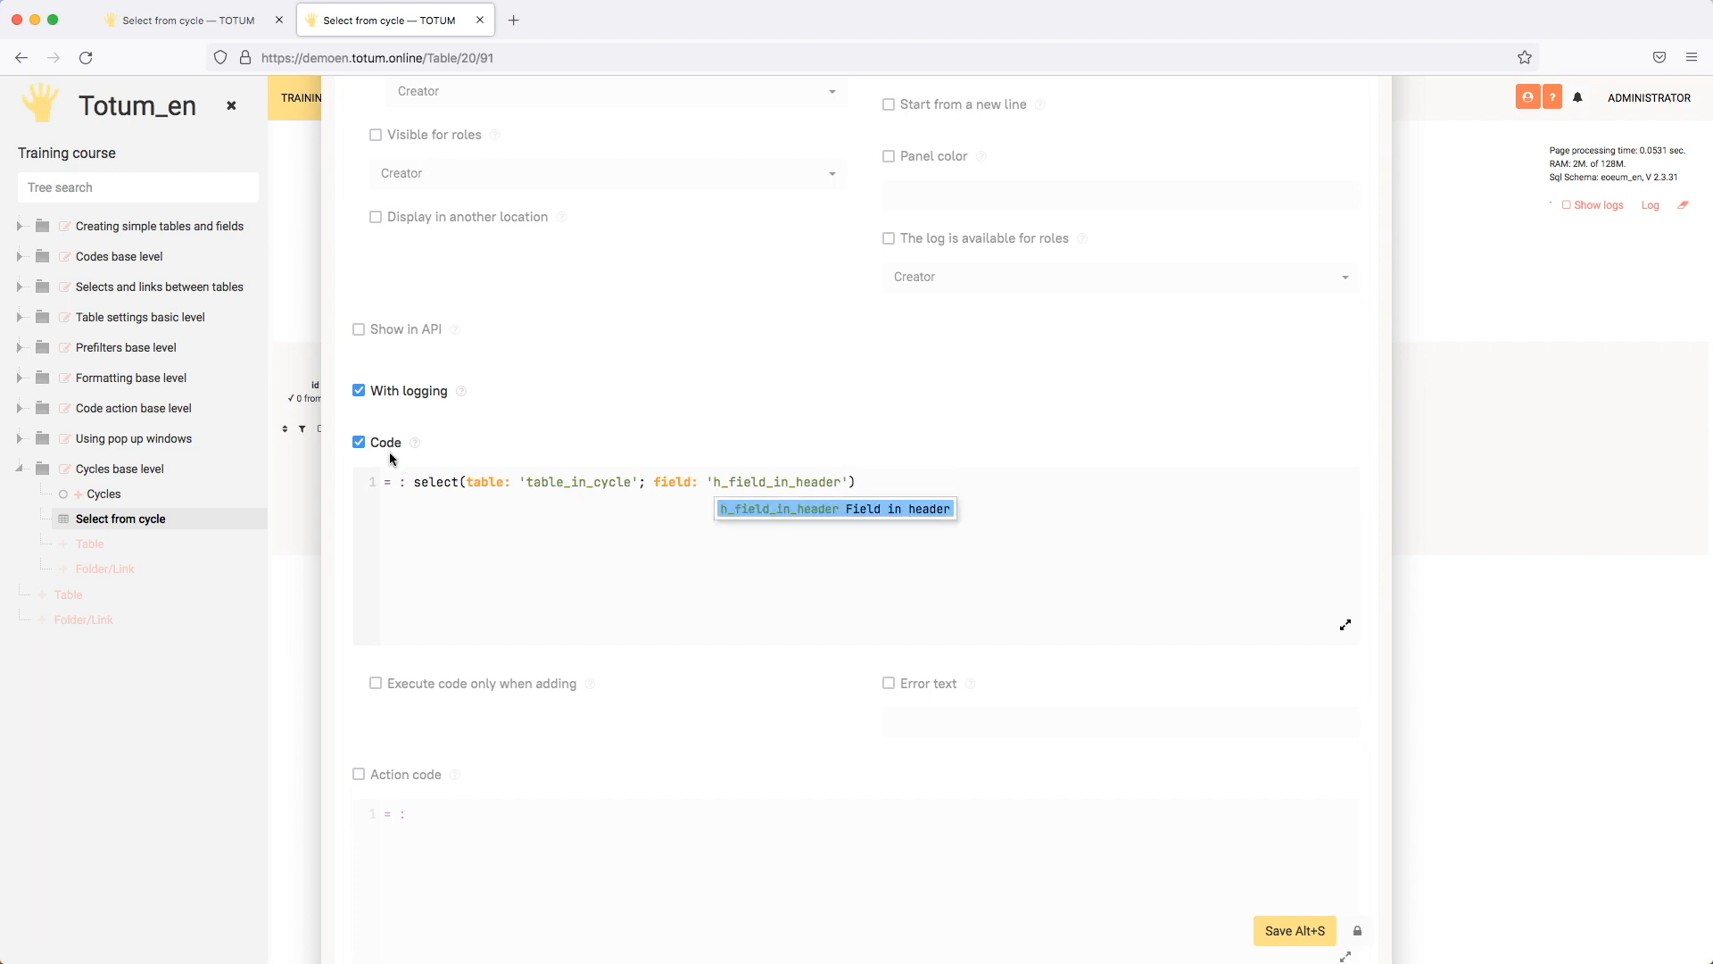
Step: Insert the parameter cycle: $list between the table and field parameters of the select
left_click(645, 481)
type("cy")
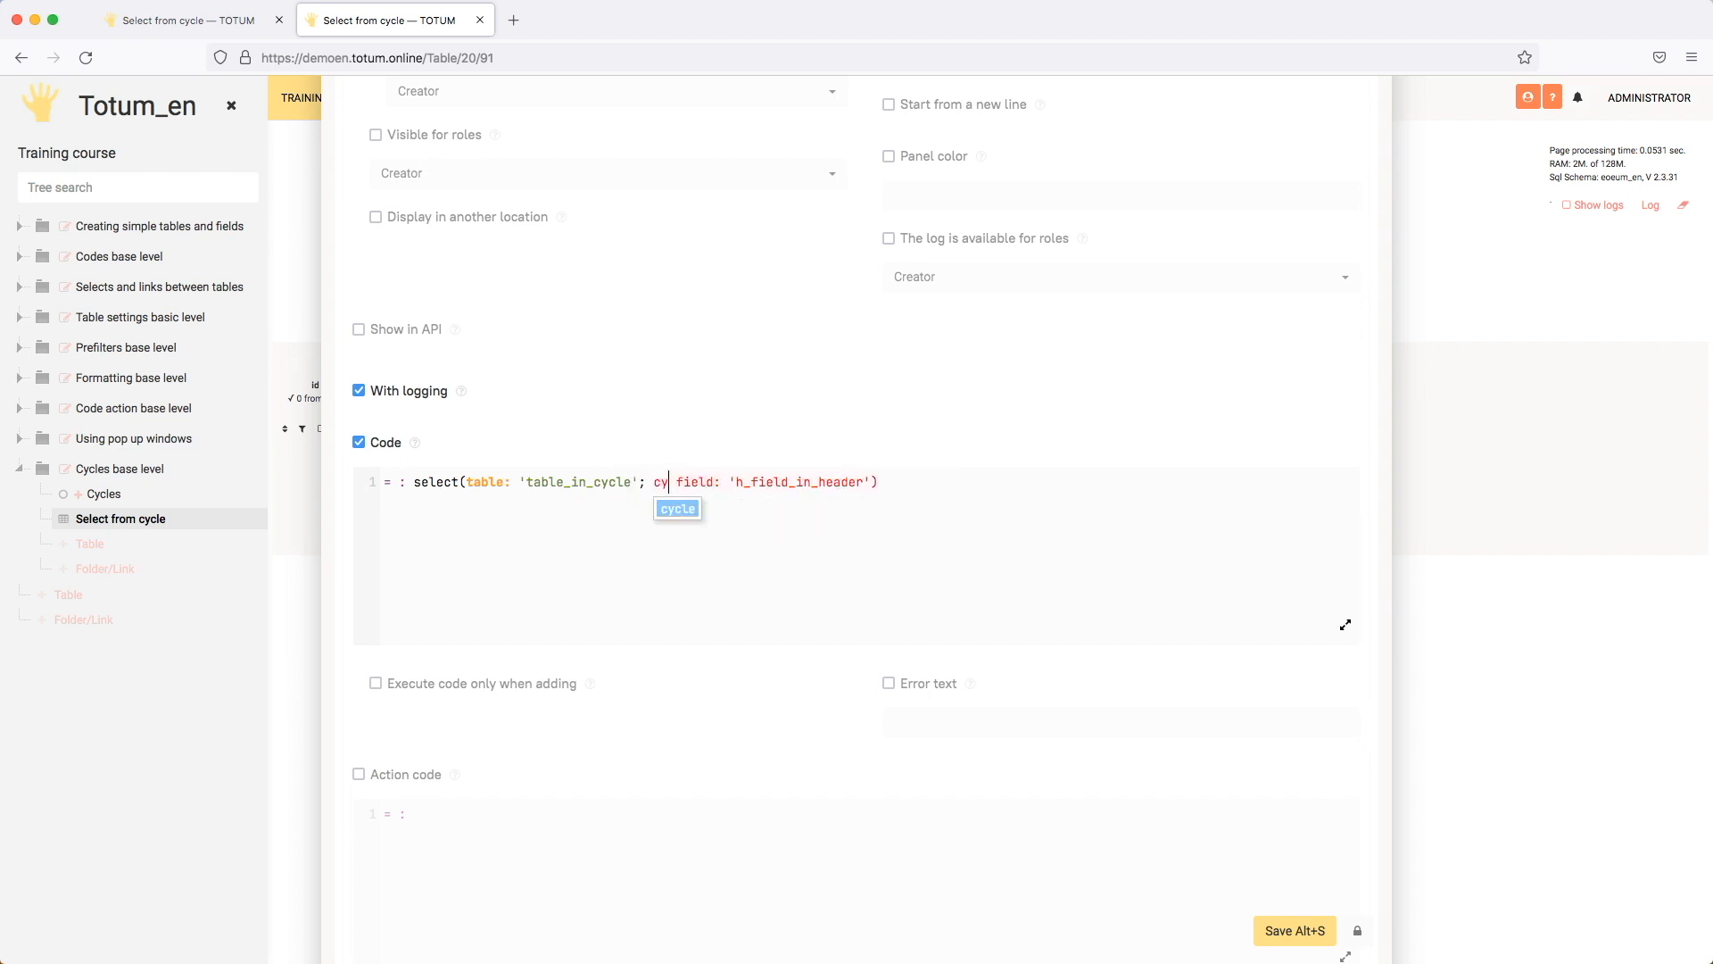
key("Return")
type("$list")
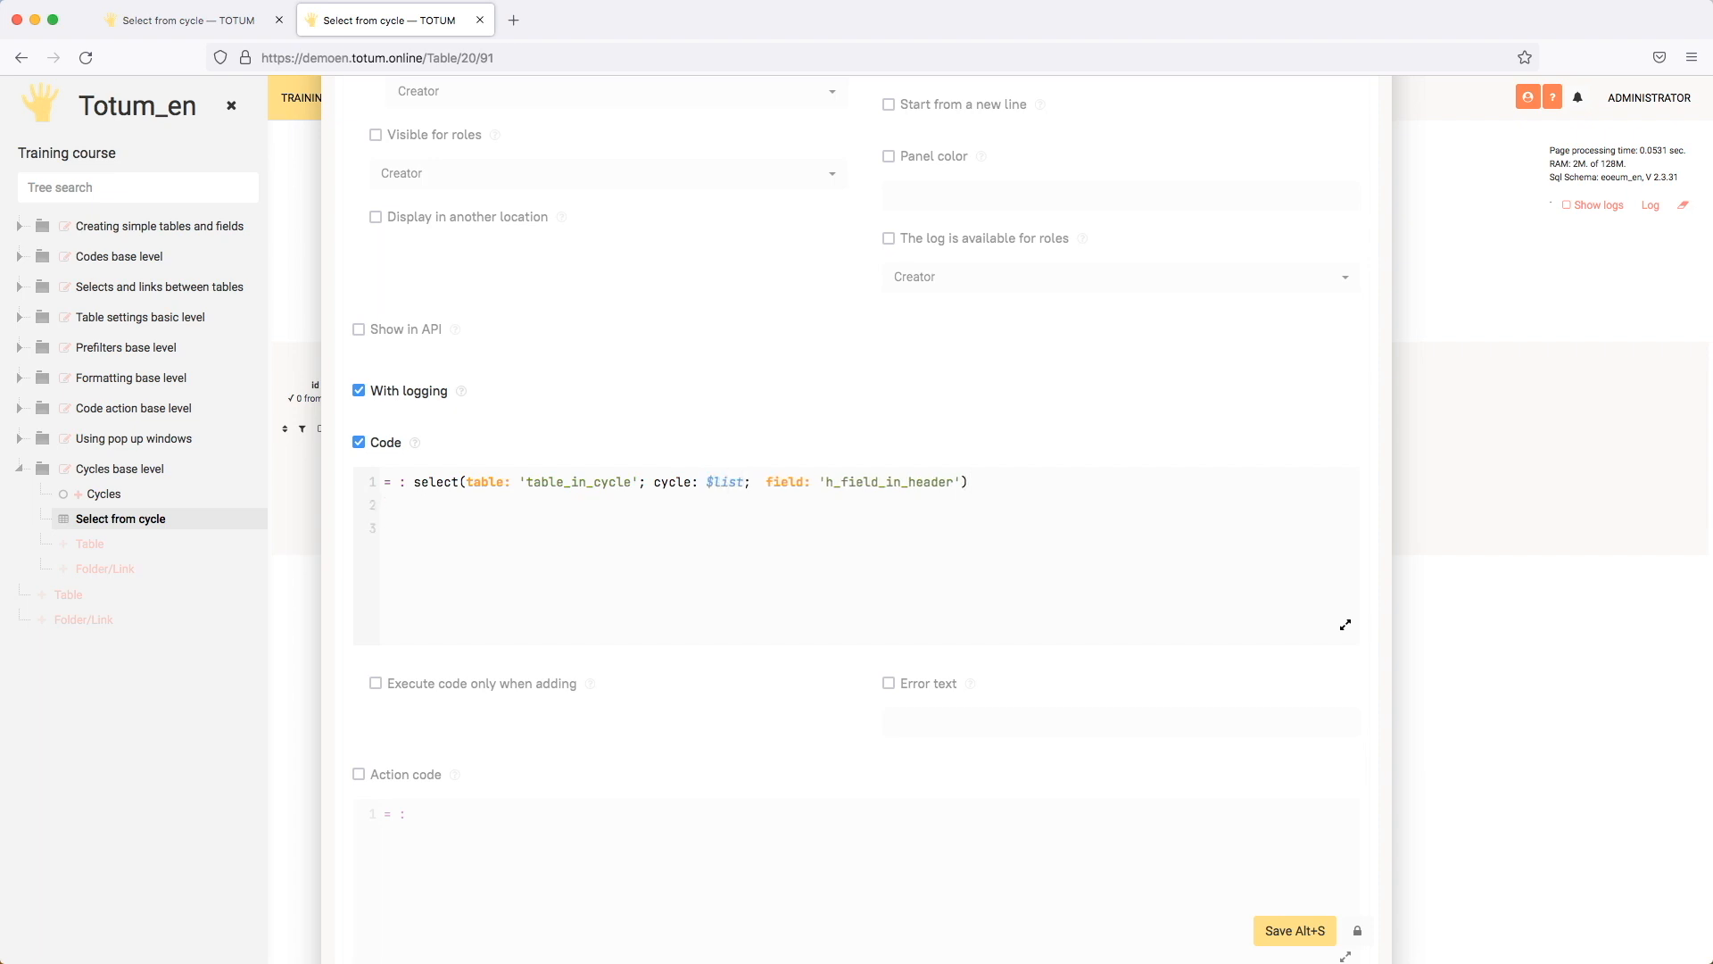
Step: Add a list: code line with a selectList function that reads the id field from the cycles table
type("list: sele")
key("Down")
key("Return")
type("(cy")
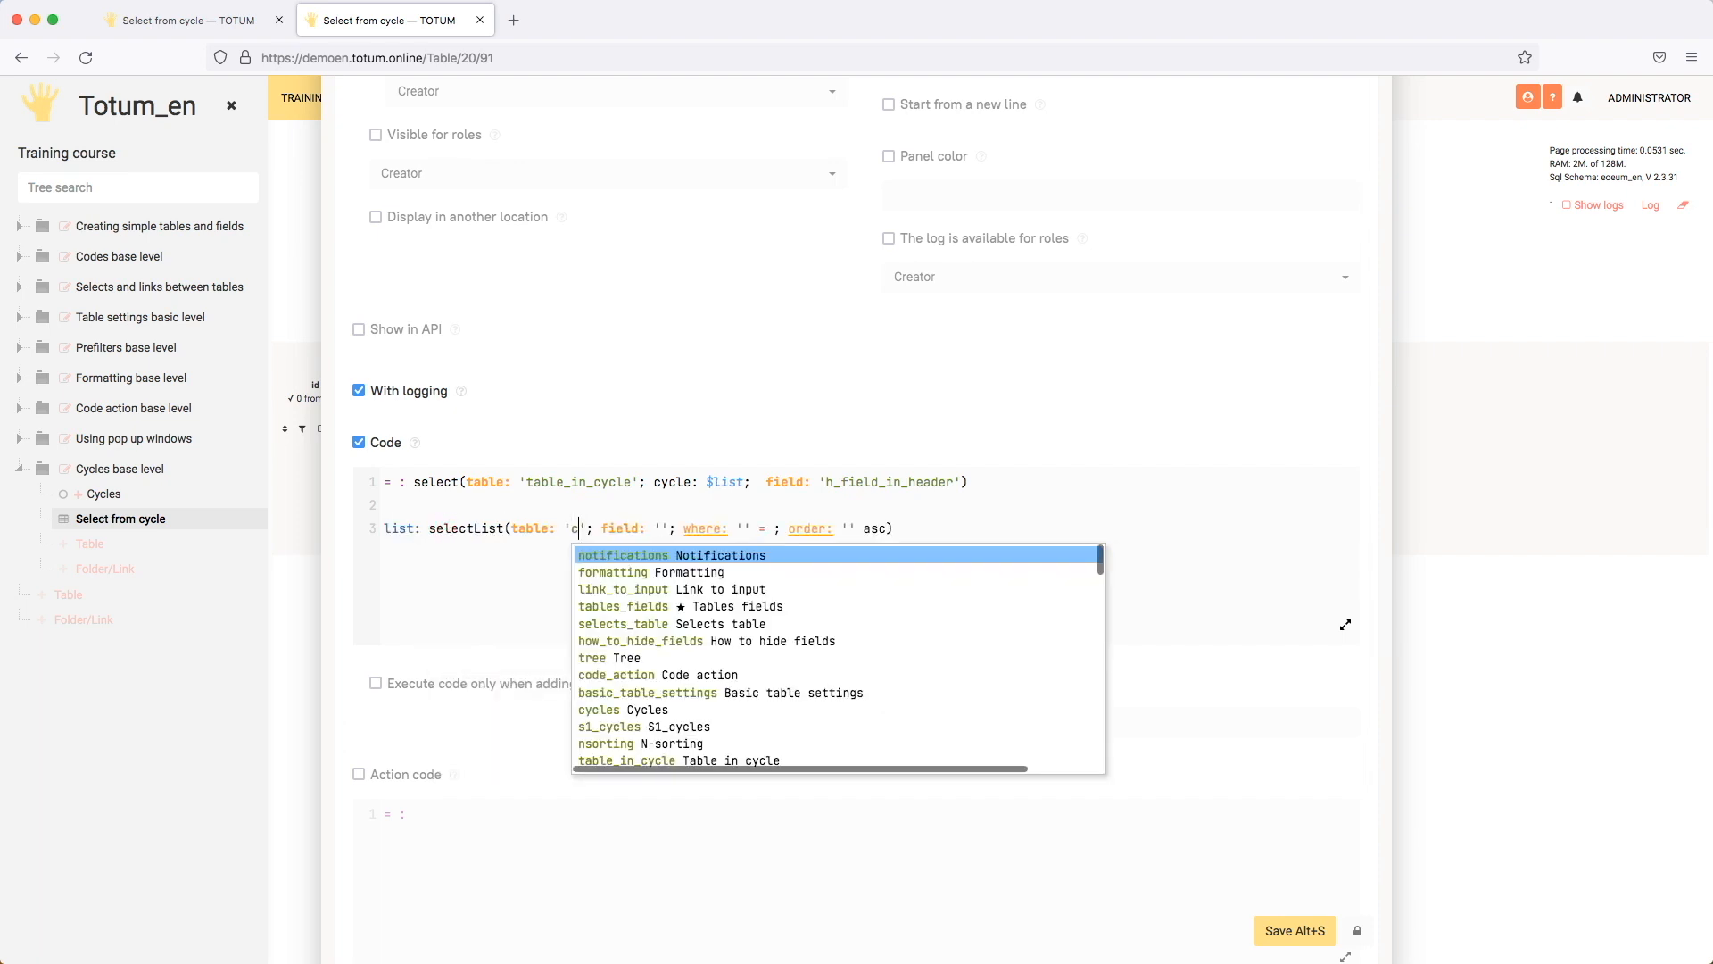
type("cles")
key("Return")
key("Tab")
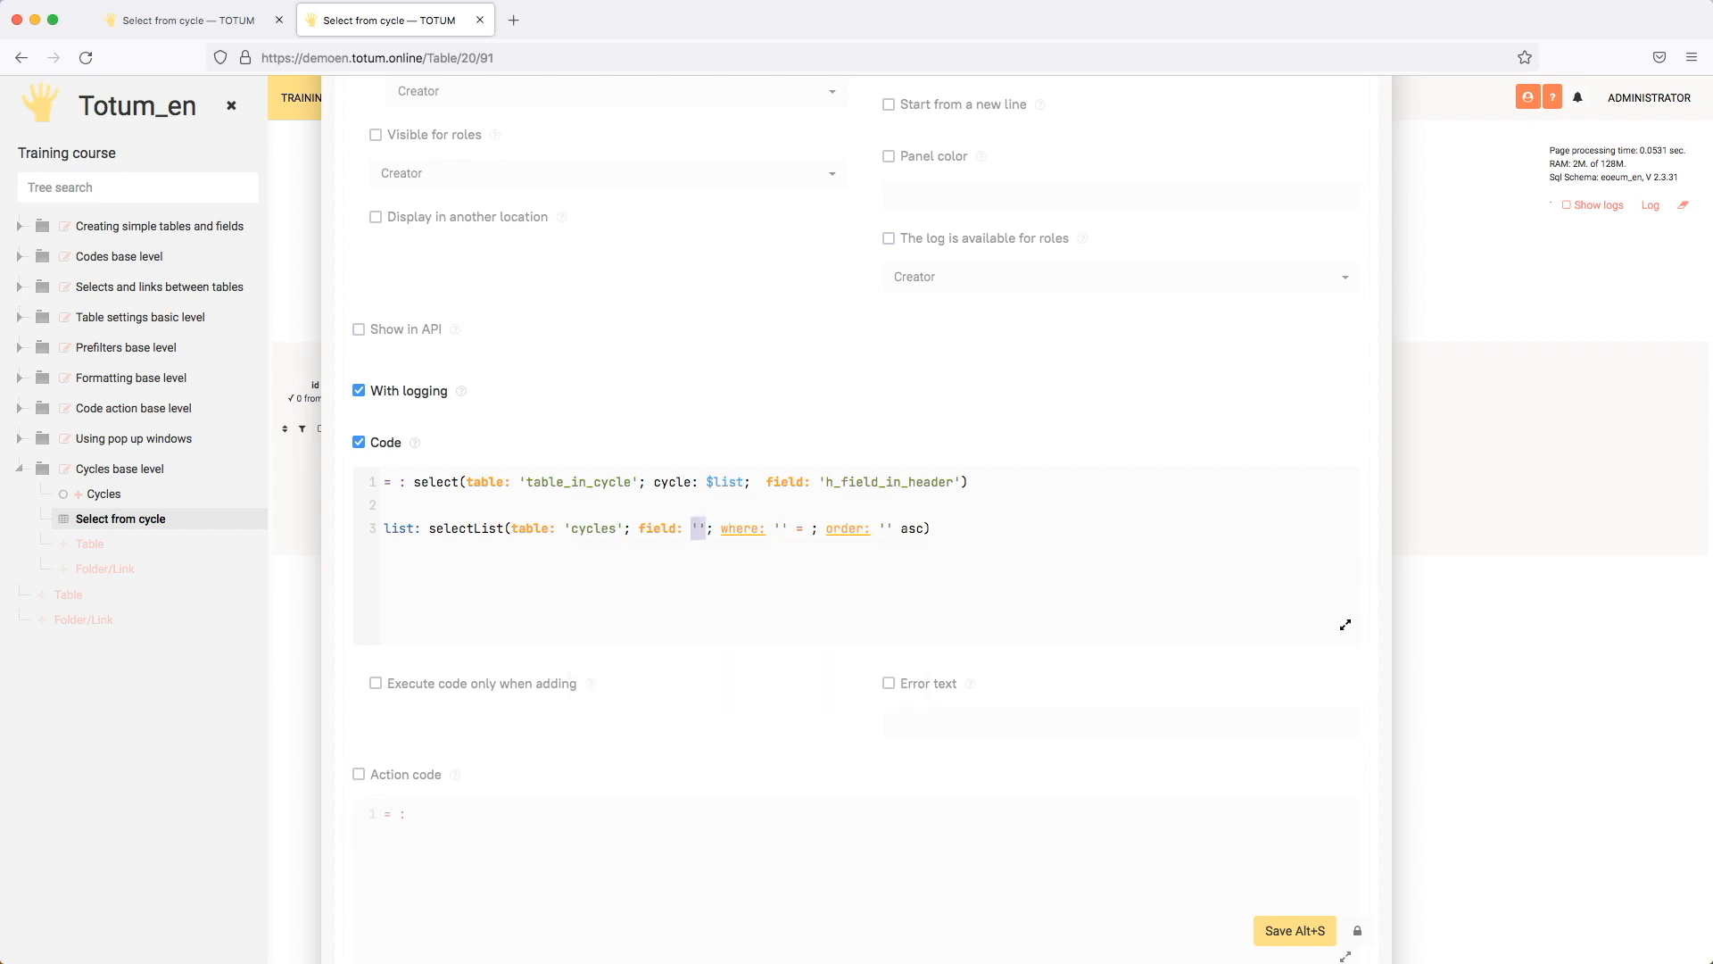
type("'")
key("Down")
key("Down")
key("Return")
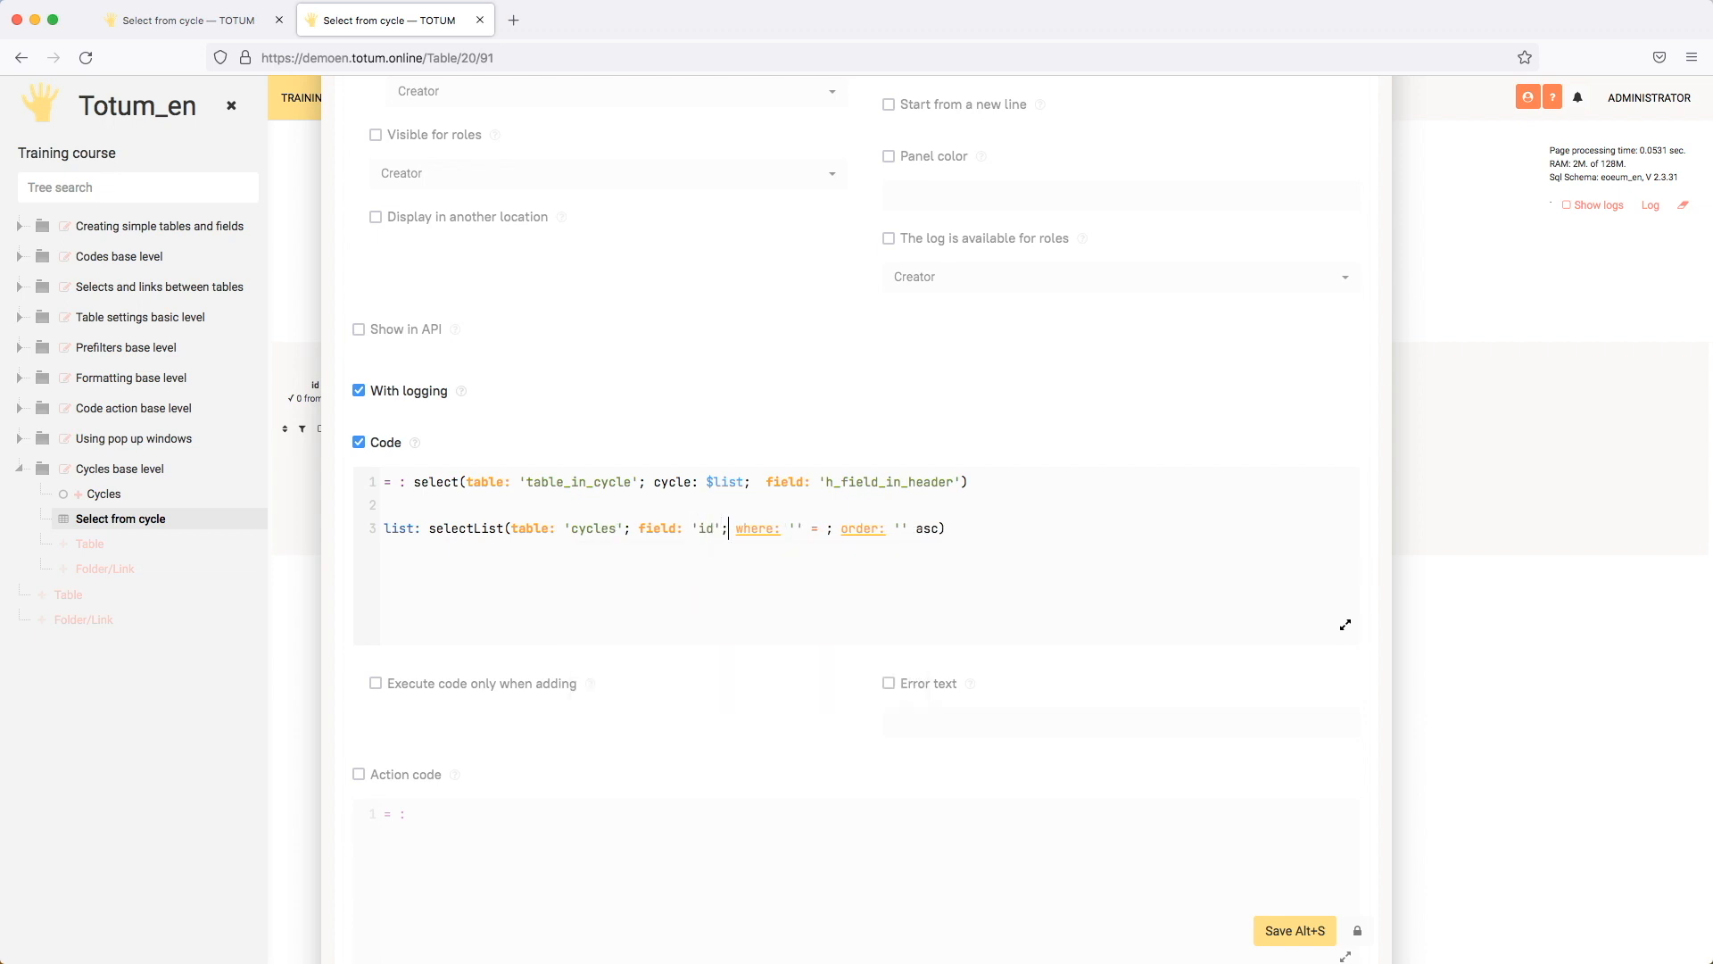
Step: Remove the where and order parameters from the list: line's selectList and save the List from cycles field
key("Left")
key("Tab")
key("BackSpace")
key("Tab")
key("BackSpace")
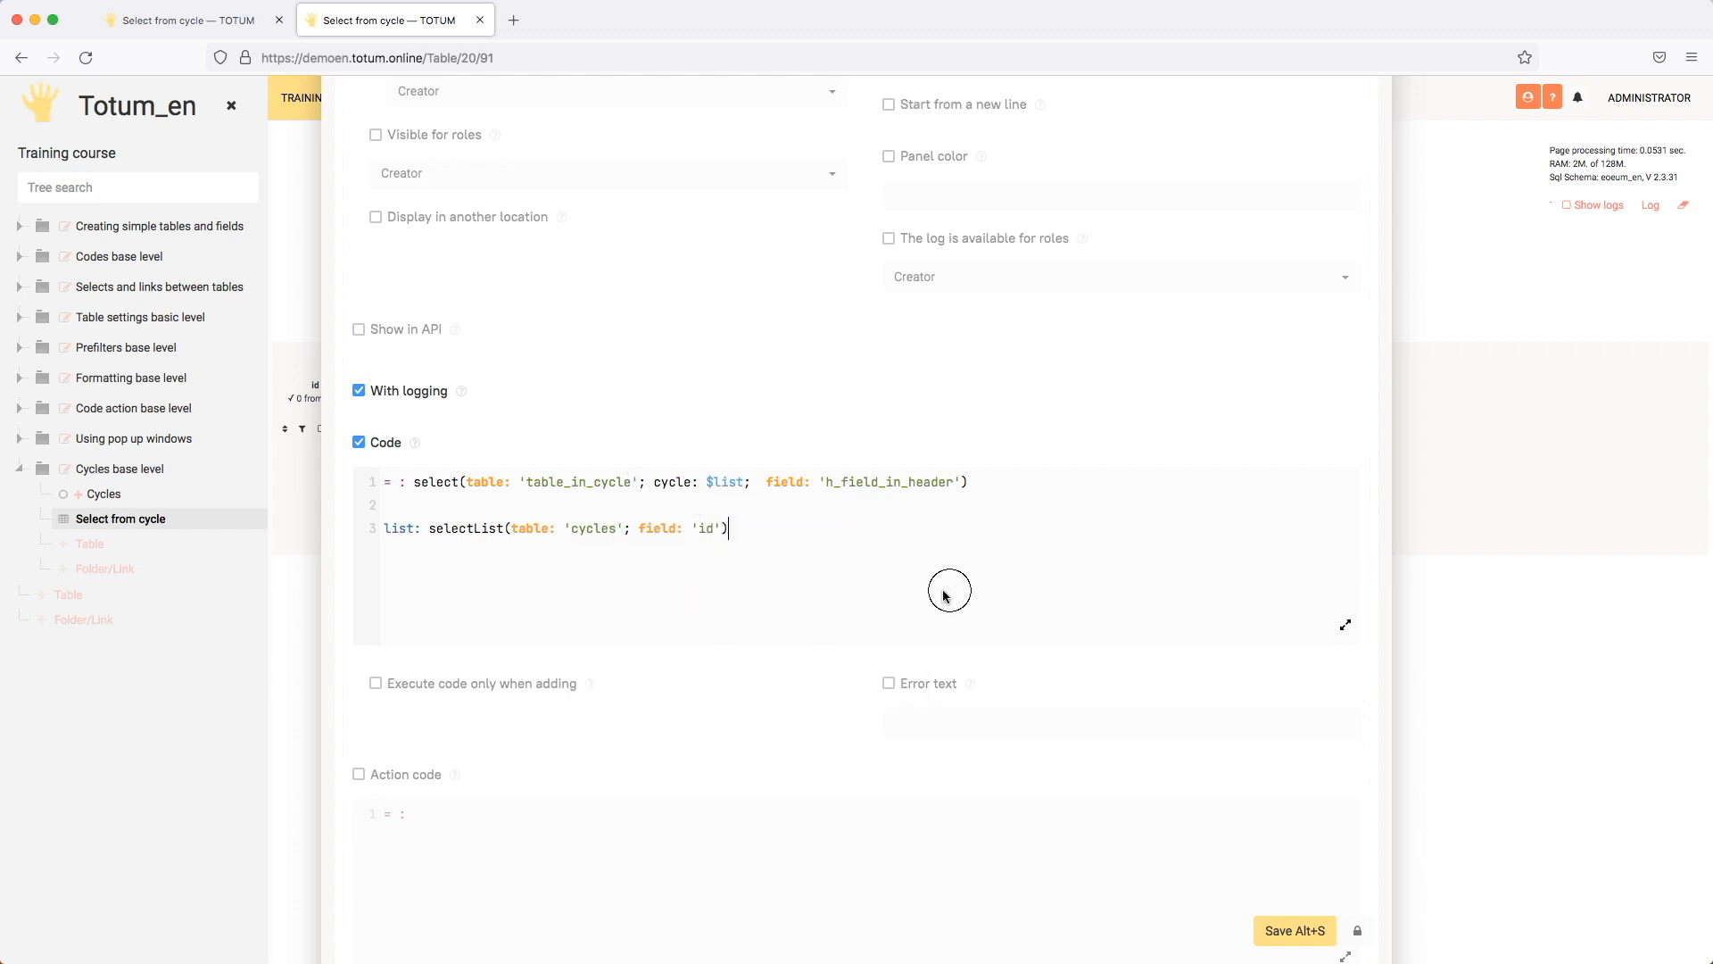
left_click(1295, 929)
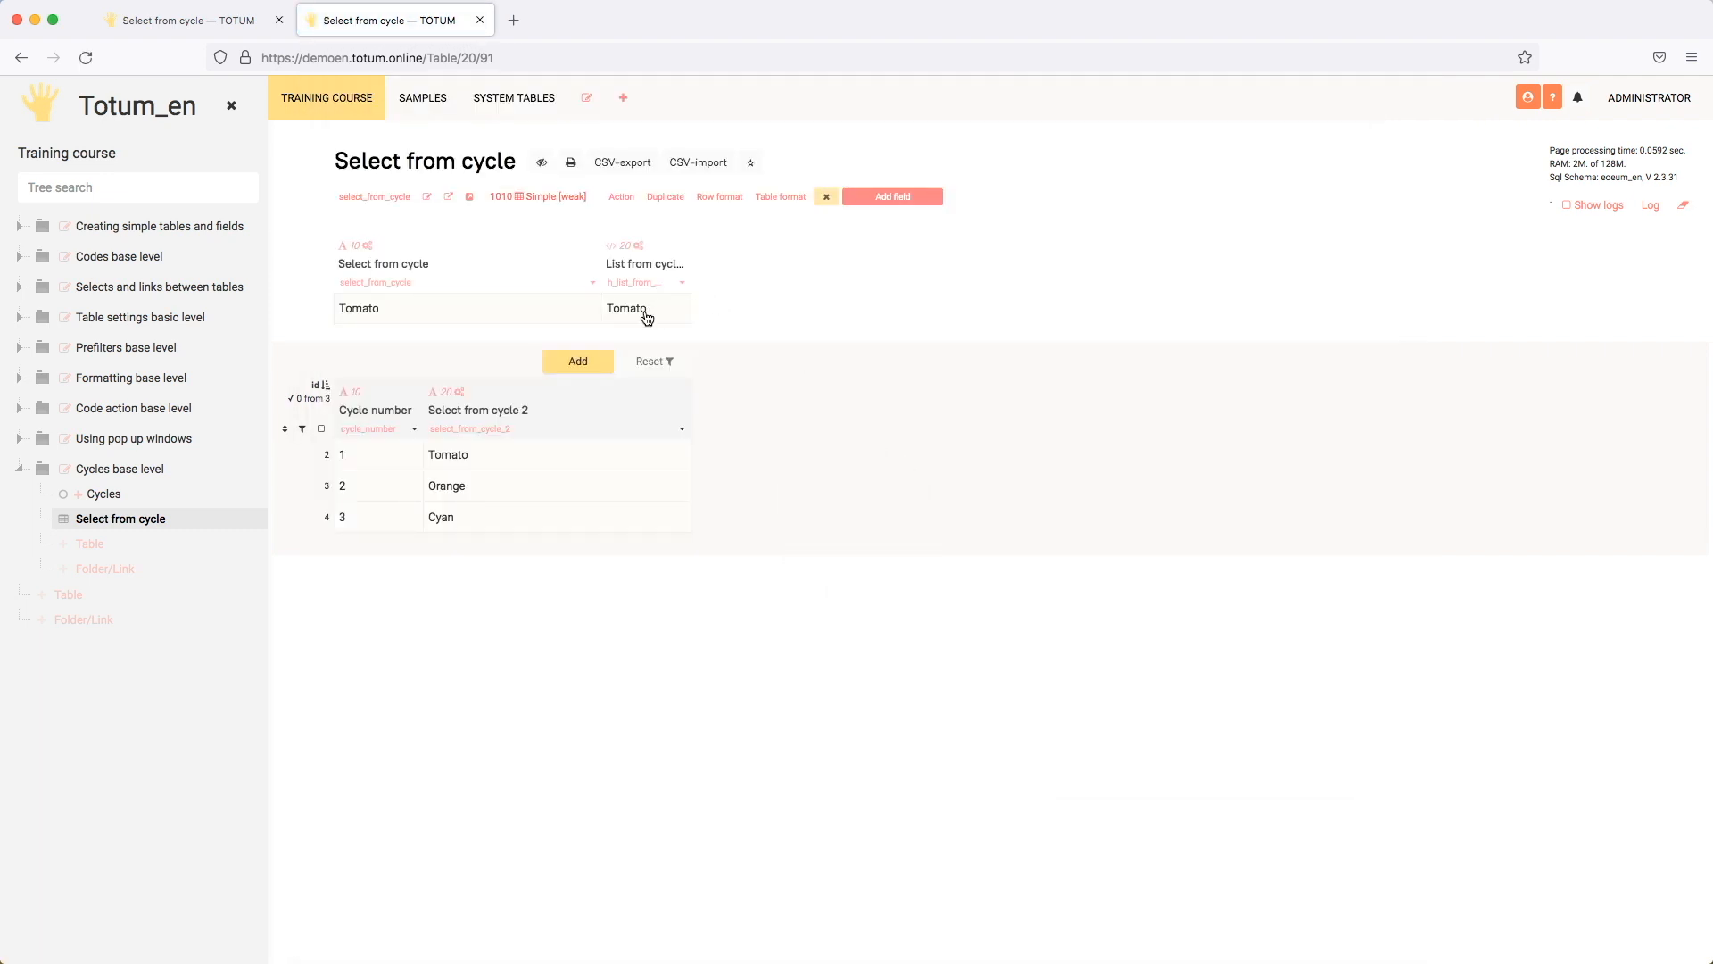
Step: Change select to selectList in the first code line of the List from cycles field and save the field
left_click(682, 282)
scroll(733, 497, "down", 2)
scroll(733, 497, "down", 5)
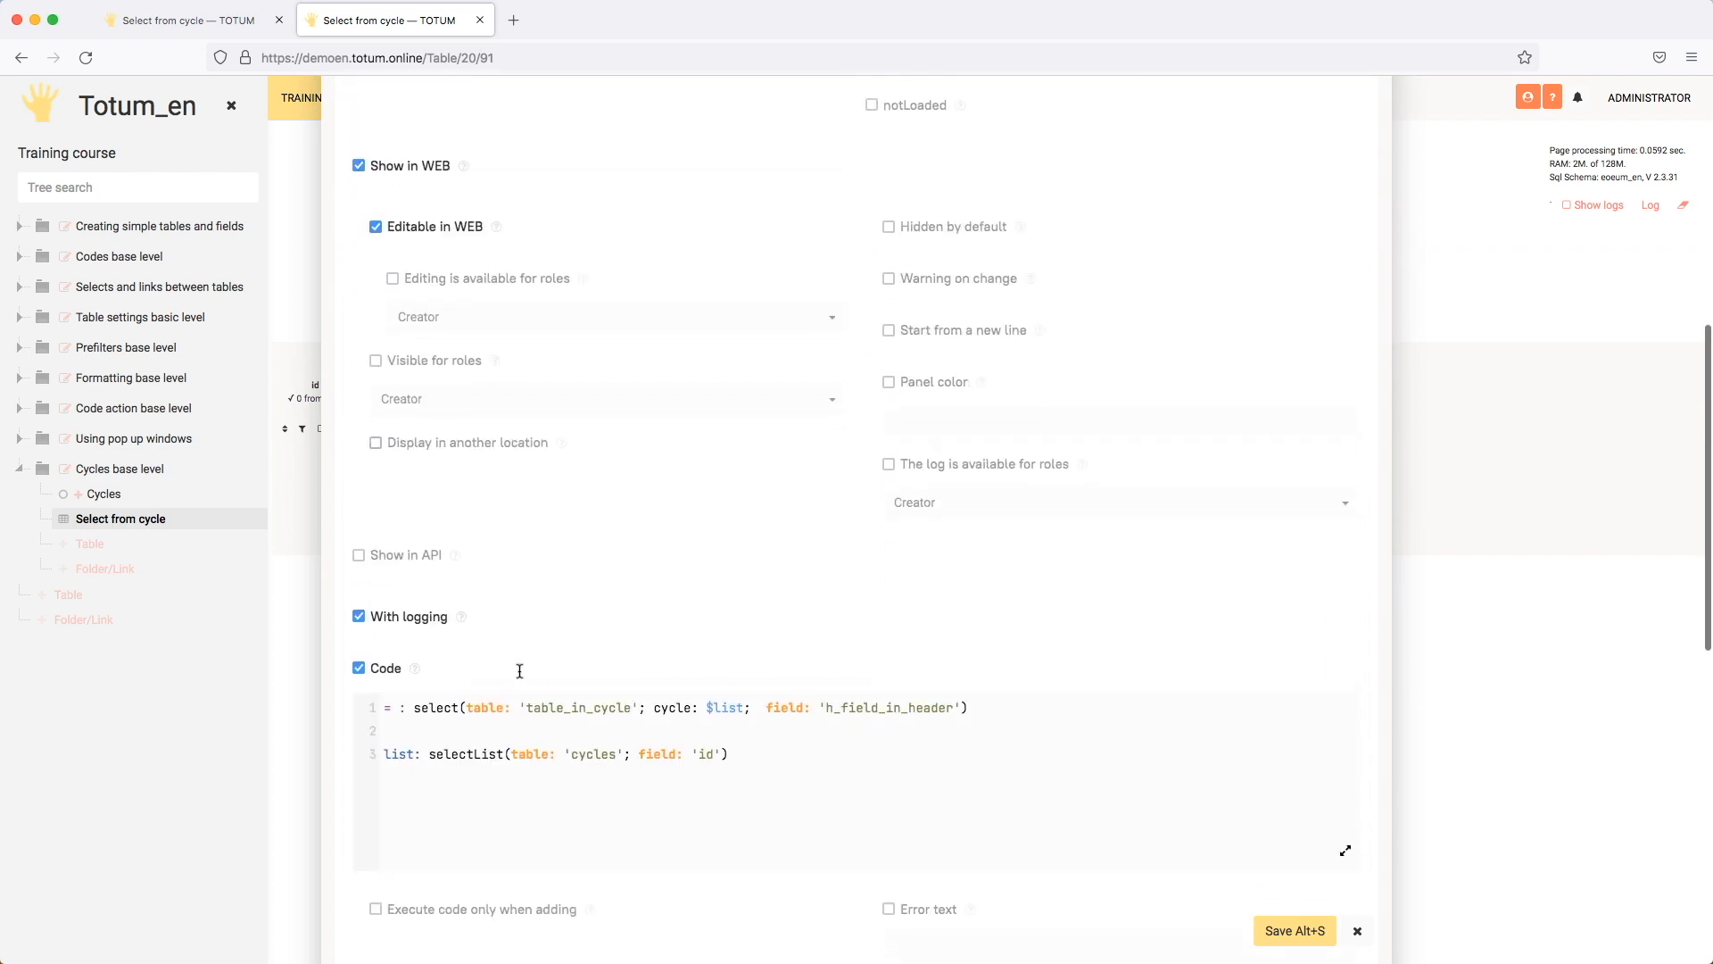
left_click(460, 693)
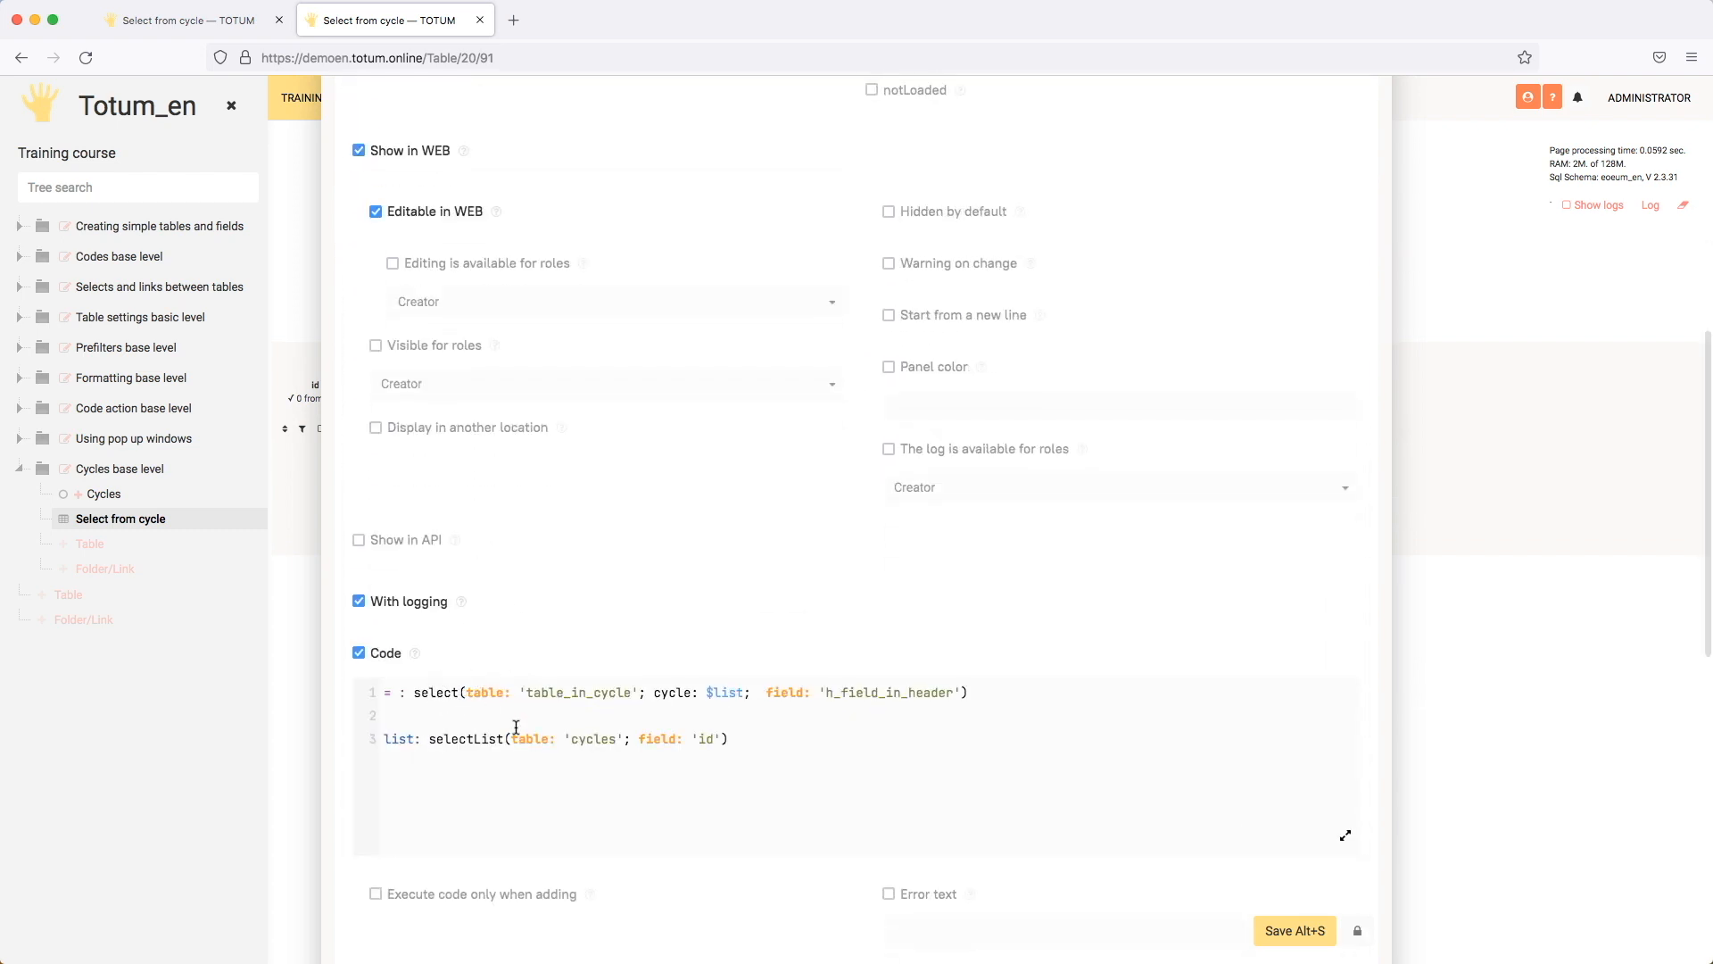
type("List")
key("Escape")
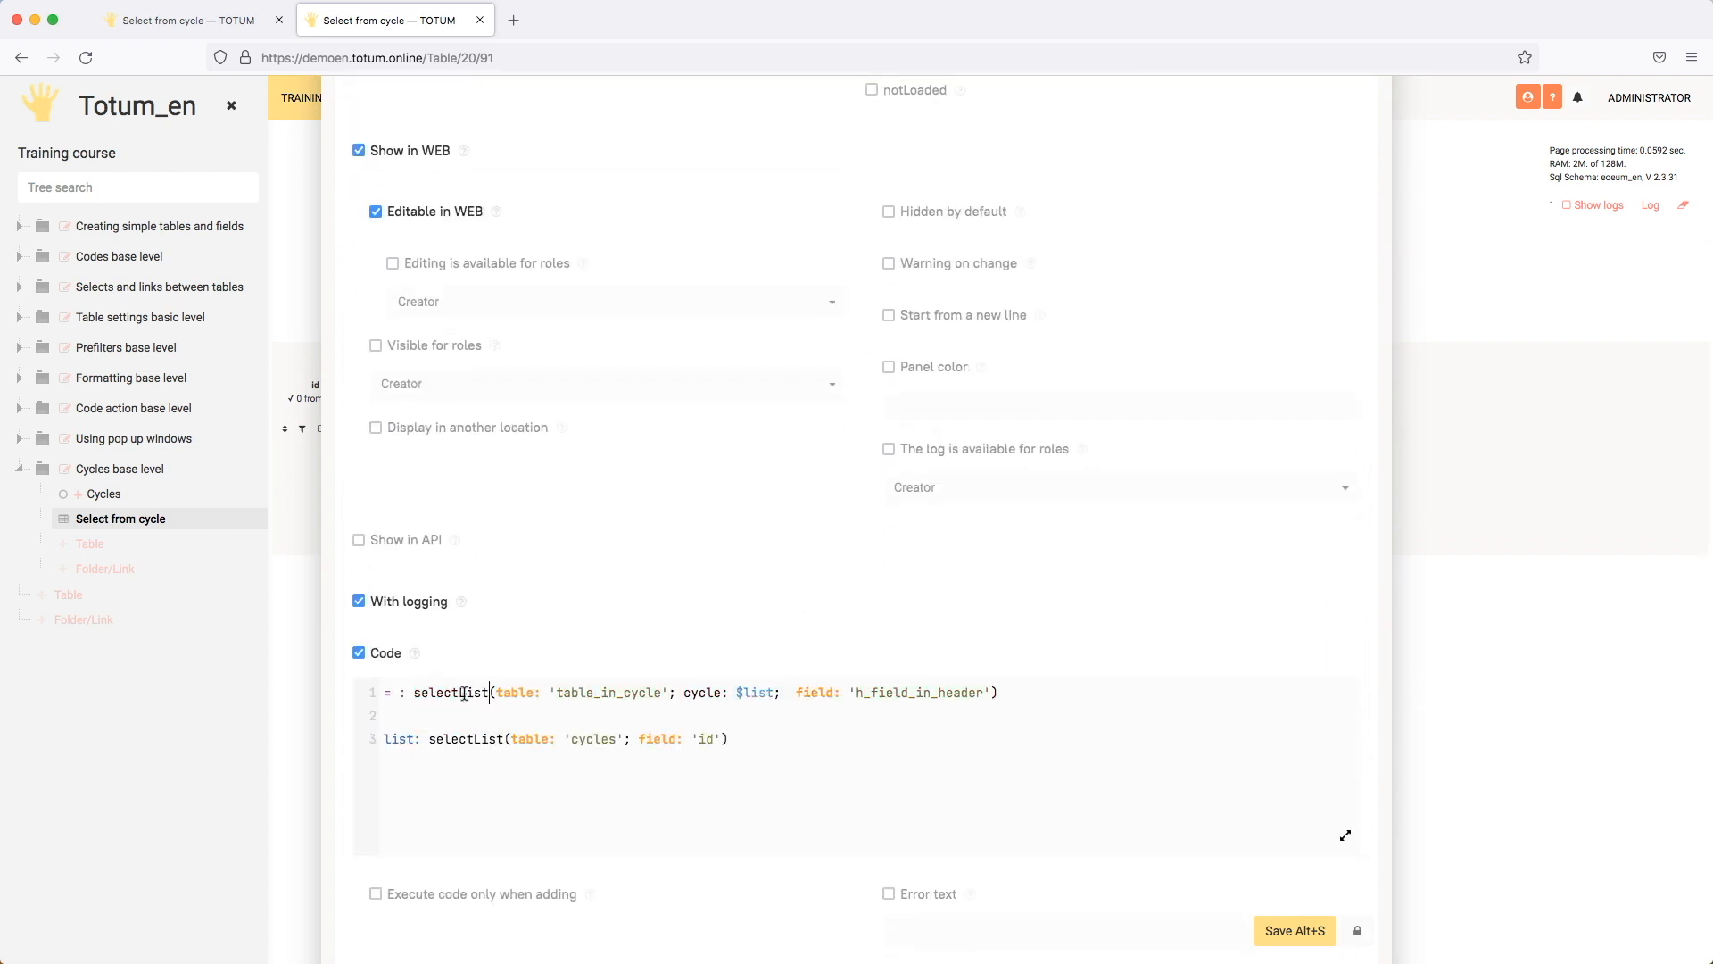
left_click_drag(706, 693, 766, 691)
left_click(1296, 929)
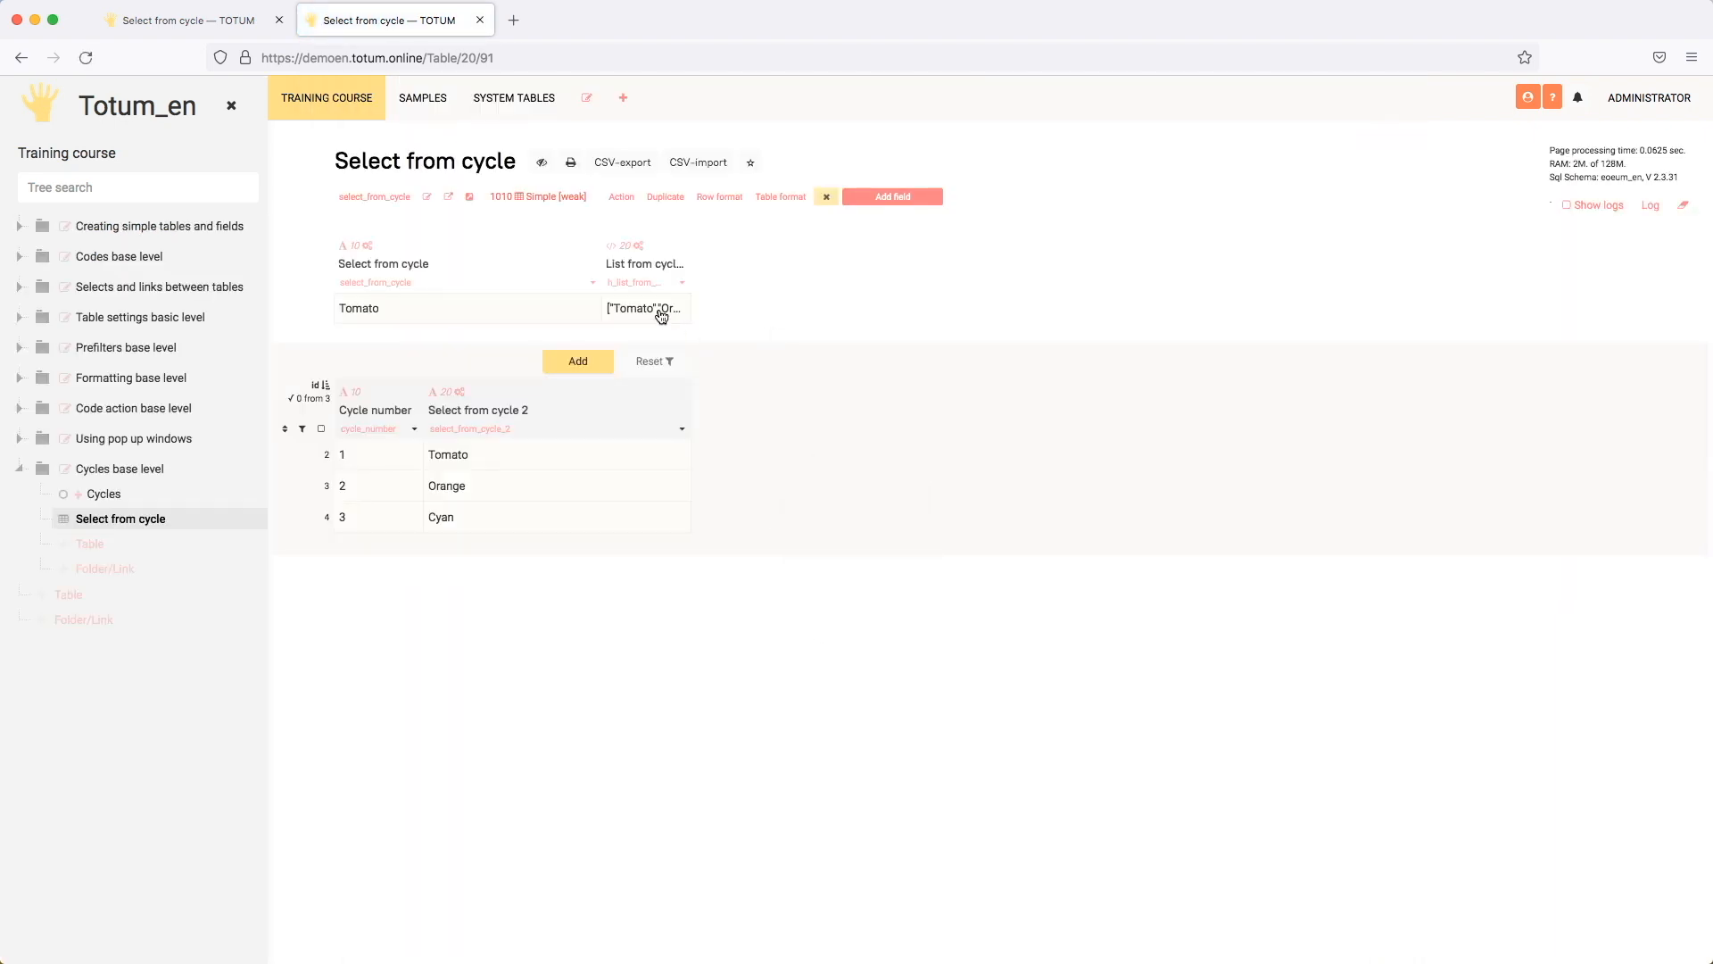
Step: Open the List from cycles value to examine the array it holds, and close it
left_click(657, 309)
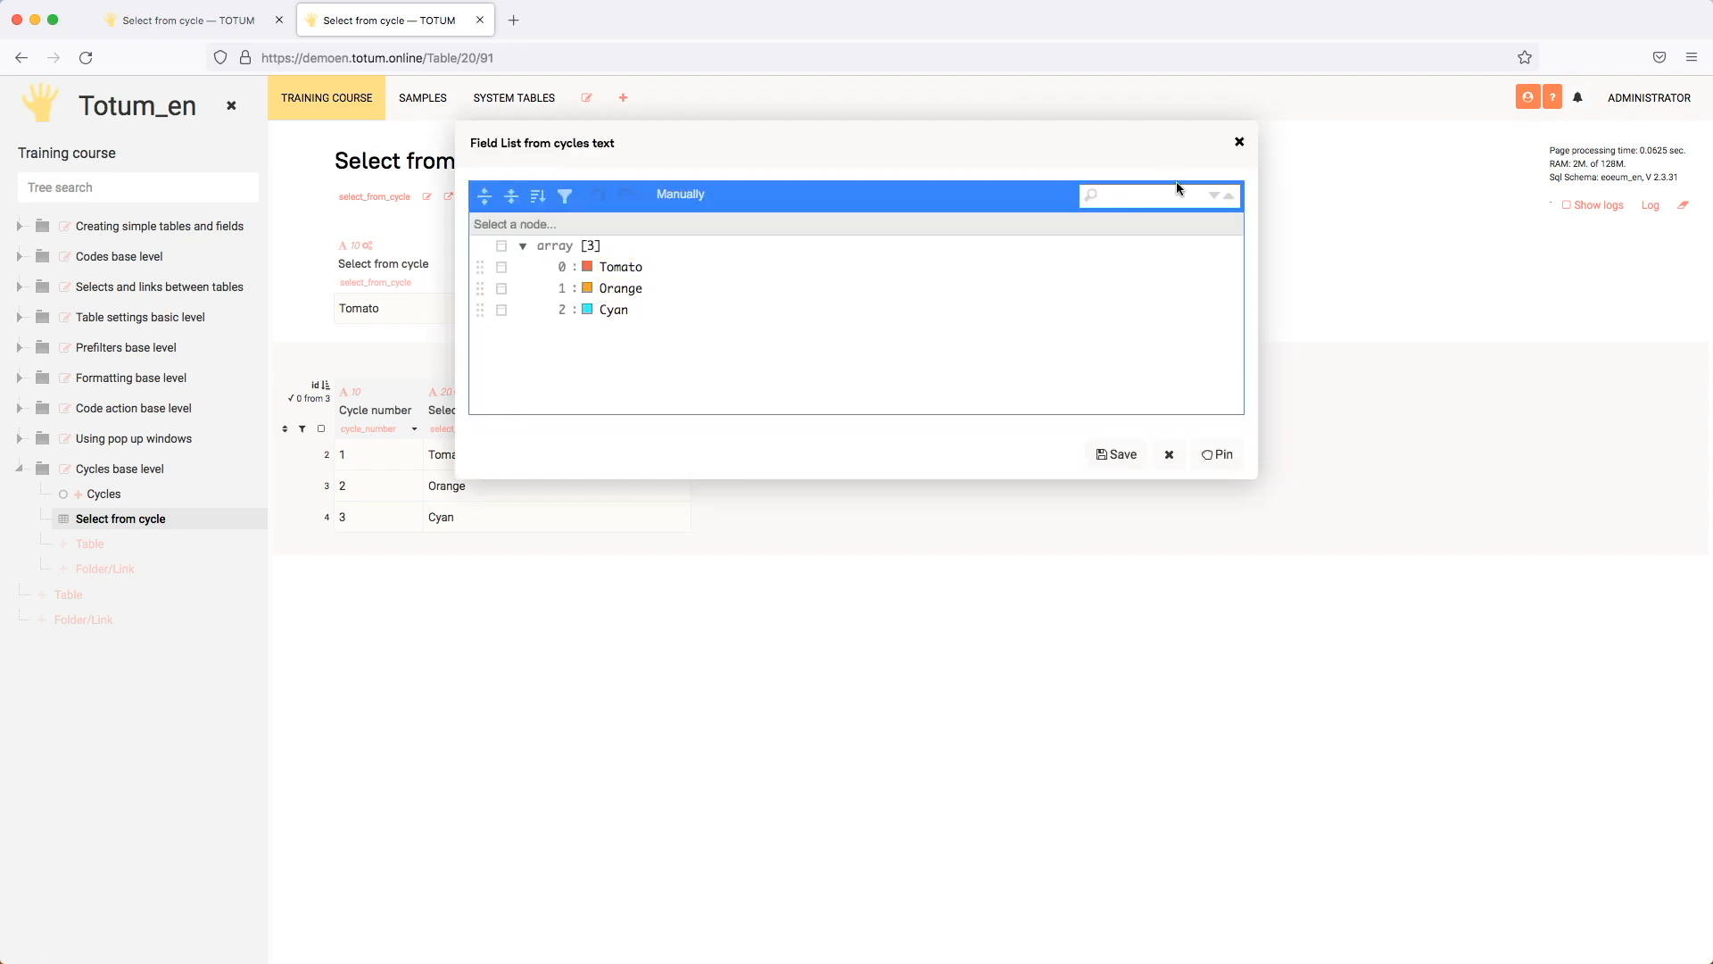
left_click(1240, 143)
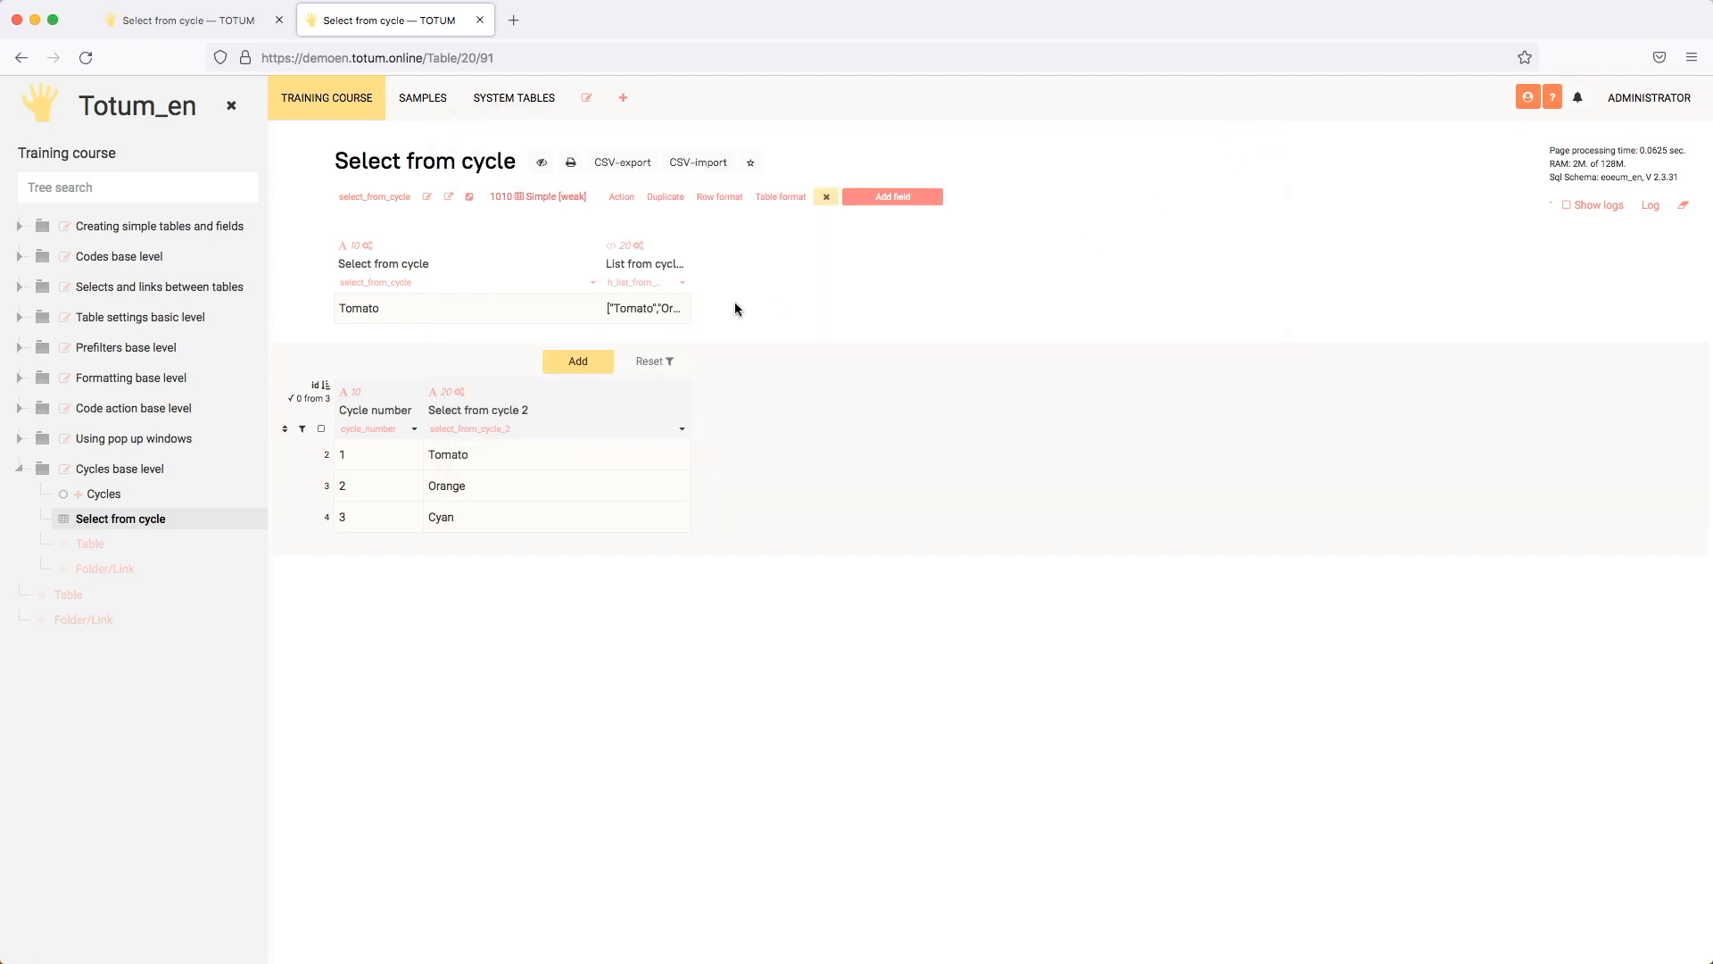